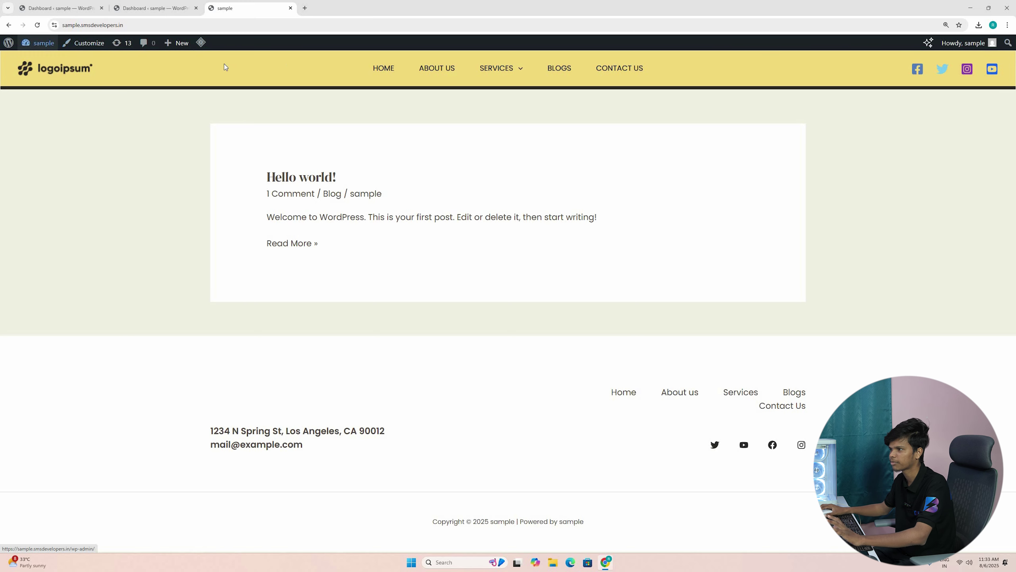
Open the Footer section of the site customizer and replace the address text in Widget 1 with "blue flash media".
{"action": "left_click", "coordinate": [89, 42]}
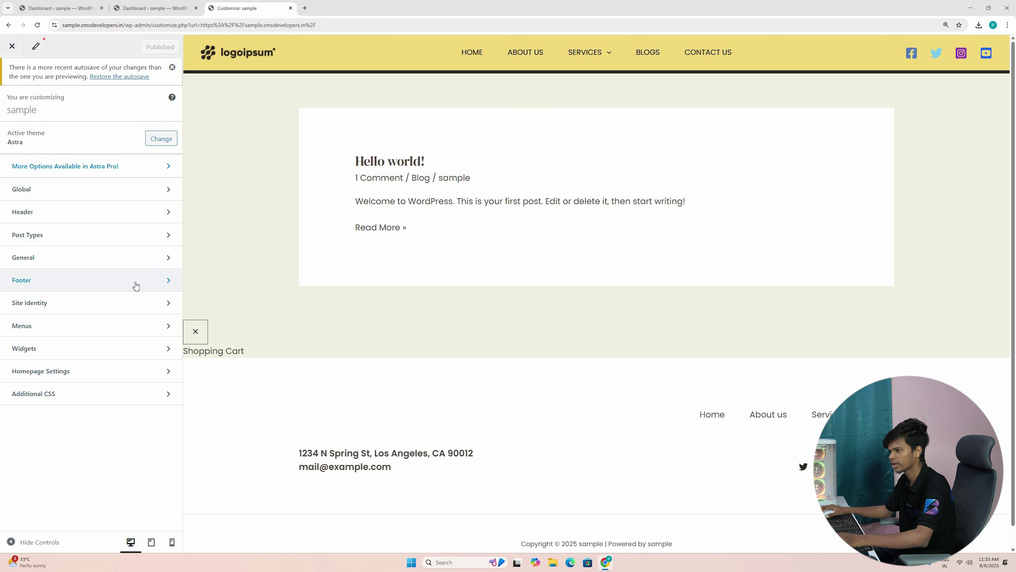
{"action": "left_click", "coordinate": [56, 290]}
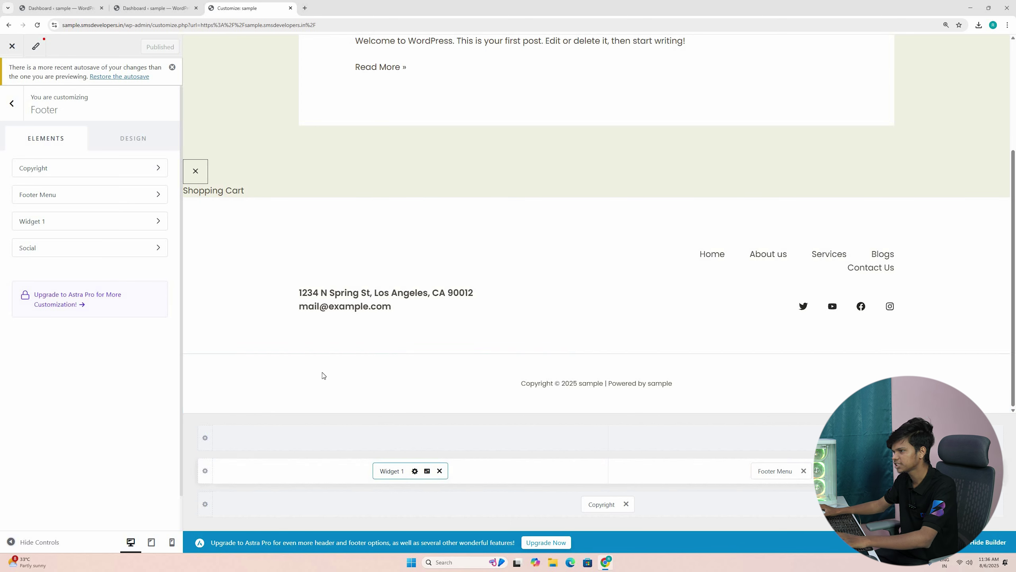
{"action": "left_click", "coordinate": [416, 320]}
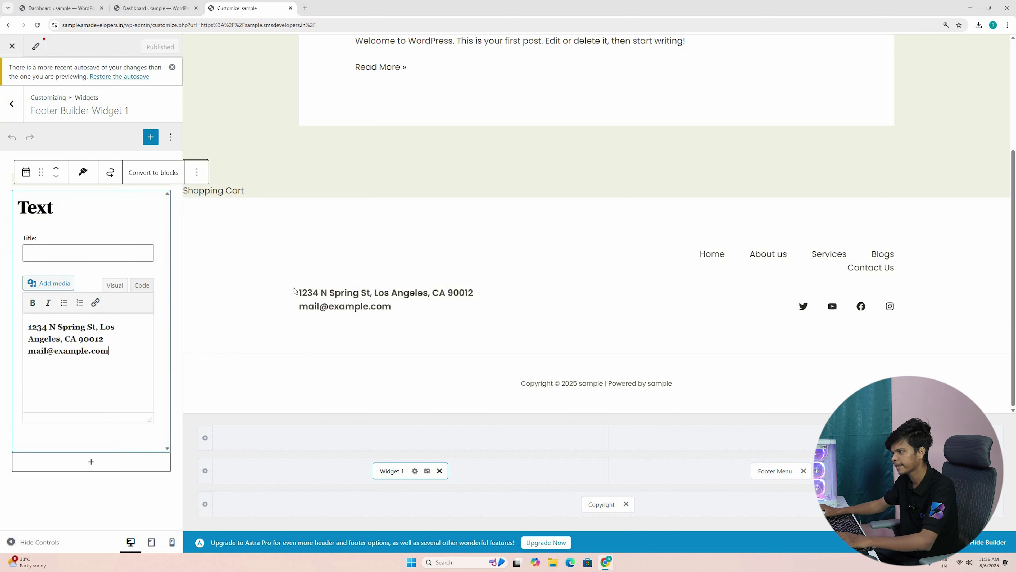
{"action": "key", "text": "ctrl+a"}
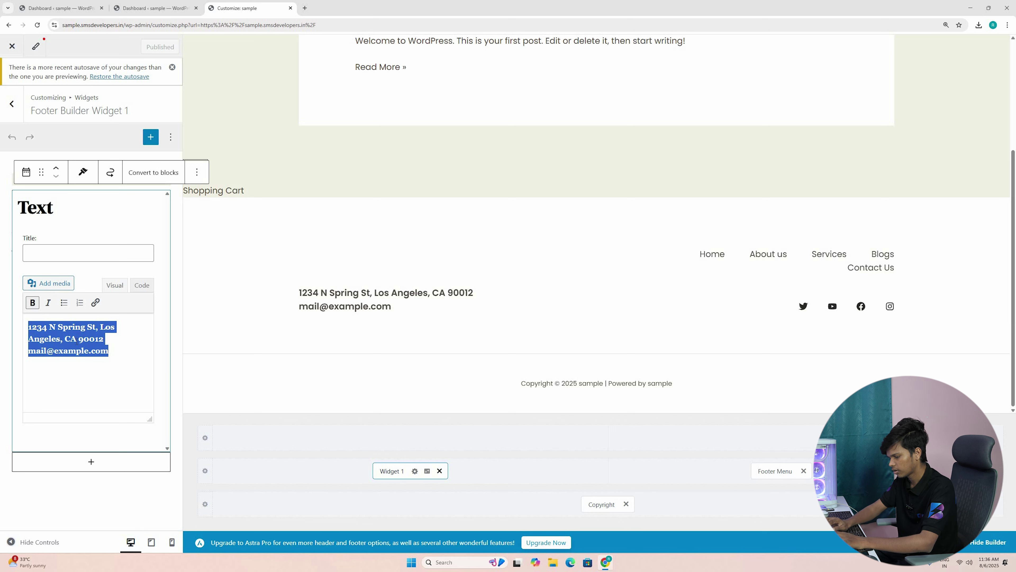
{"action": "type", "text": "blue flash media"}
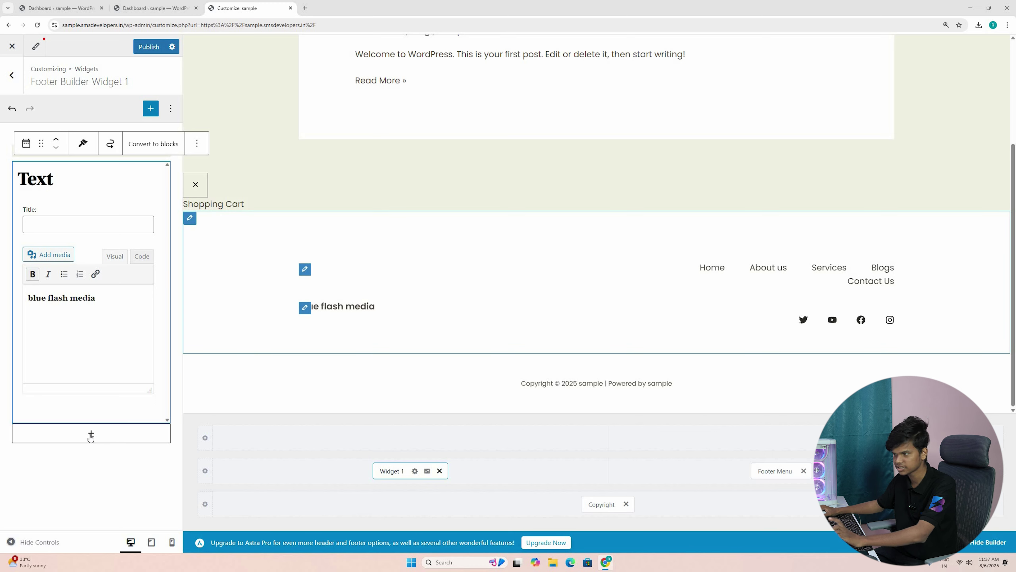
Browse the block library available for the footer widget and check the existing footer on the live site.
{"action": "mouse_move", "coordinate": [89, 431]}
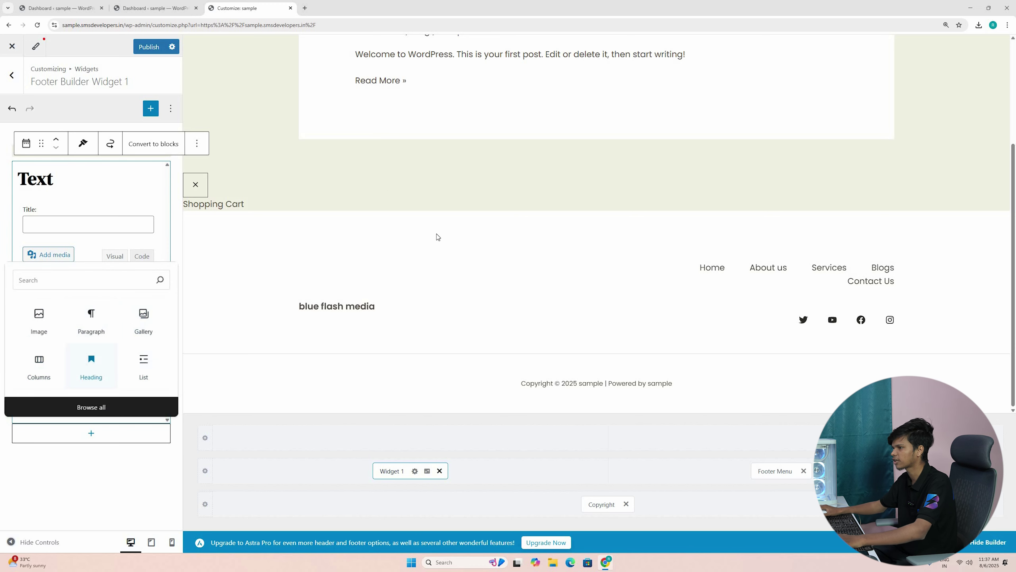
{"action": "left_click", "coordinate": [150, 108]}
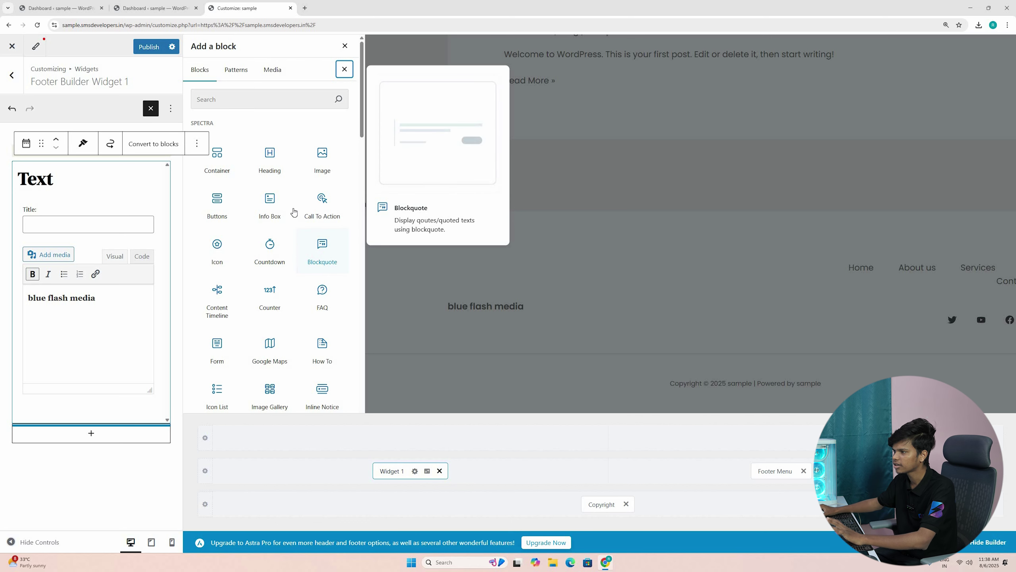
{"action": "scroll", "coordinate": [269, 227], "scroll_direction": "down", "scroll_amount": 3}
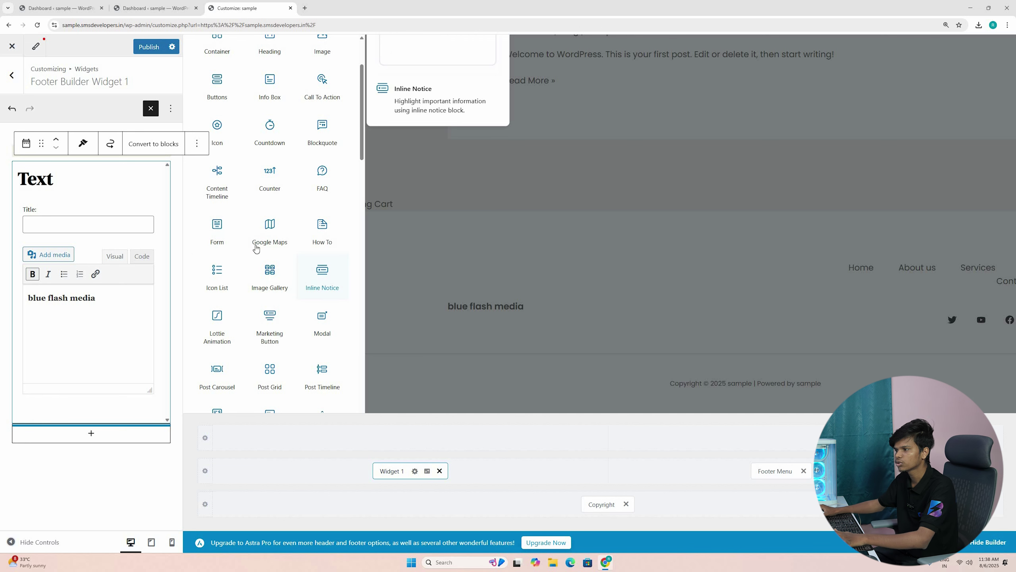
{"action": "scroll", "coordinate": [264, 241], "scroll_direction": "down", "scroll_amount": 5}
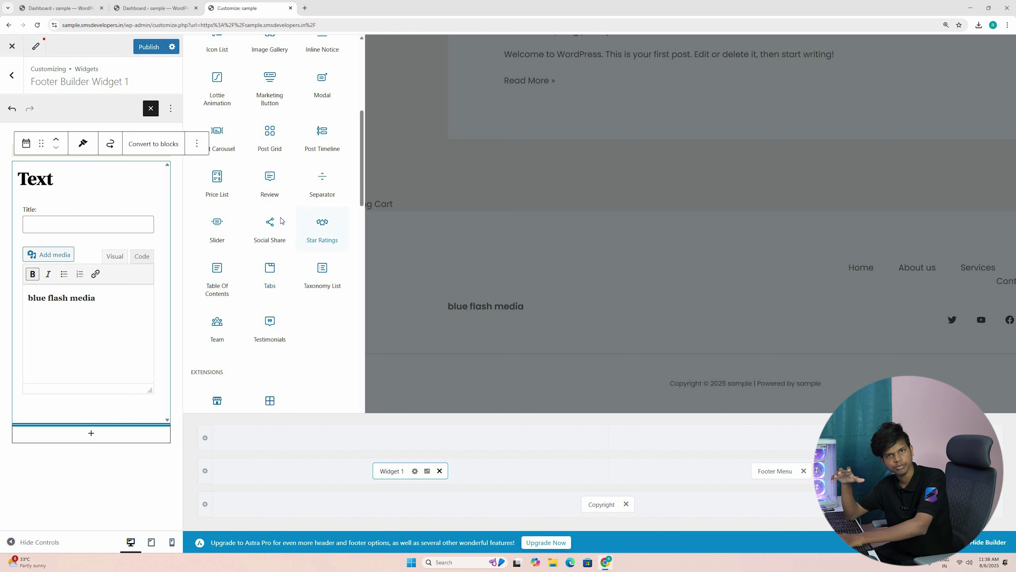
{"action": "scroll", "coordinate": [282, 220], "scroll_direction": "down", "scroll_amount": 5}
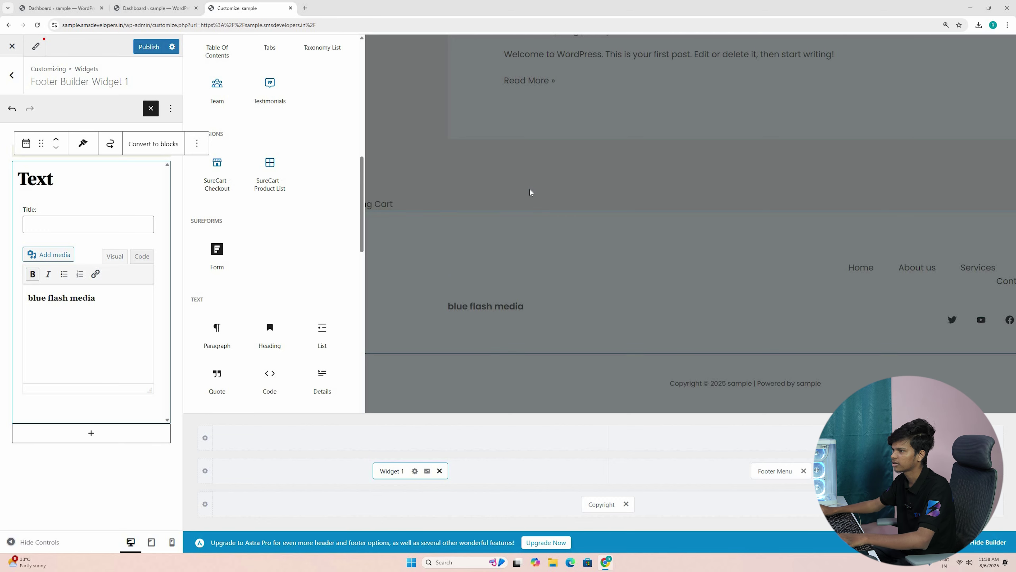
{"action": "key", "text": "ctrl+shift+Tab"}
{"action": "left_click", "coordinate": [43, 43]}
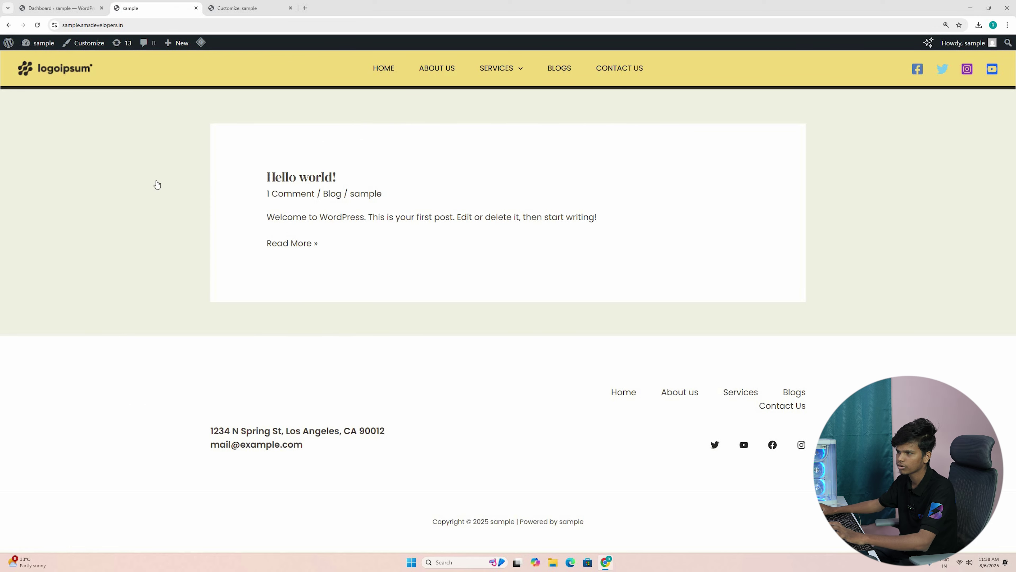
{"action": "key", "text": "ctrl+Tab"}
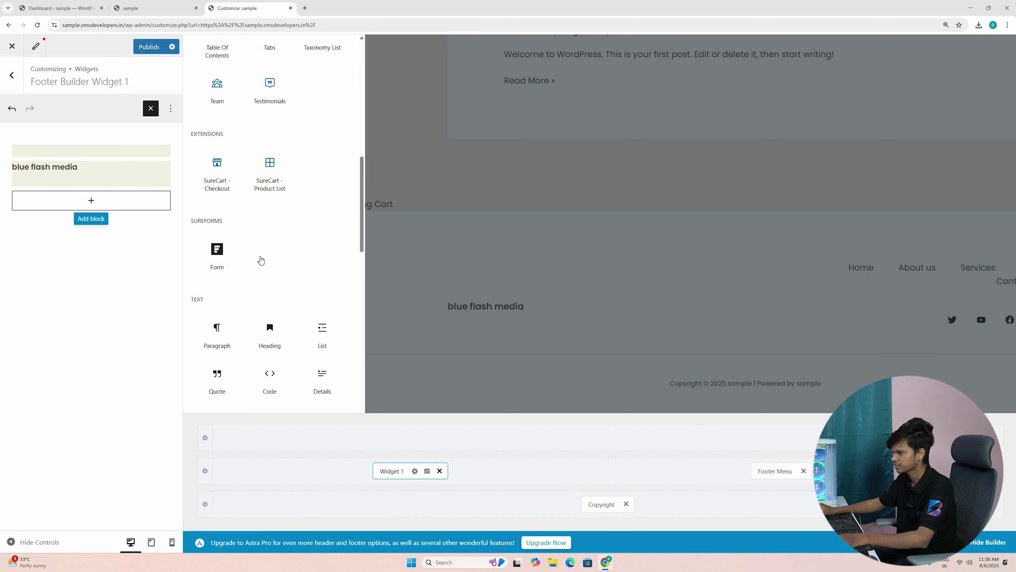
{"action": "scroll", "coordinate": [249, 257], "scroll_direction": "down", "scroll_amount": 7}
{"action": "scroll", "coordinate": [272, 240], "scroll_direction": "up", "scroll_amount": 10}
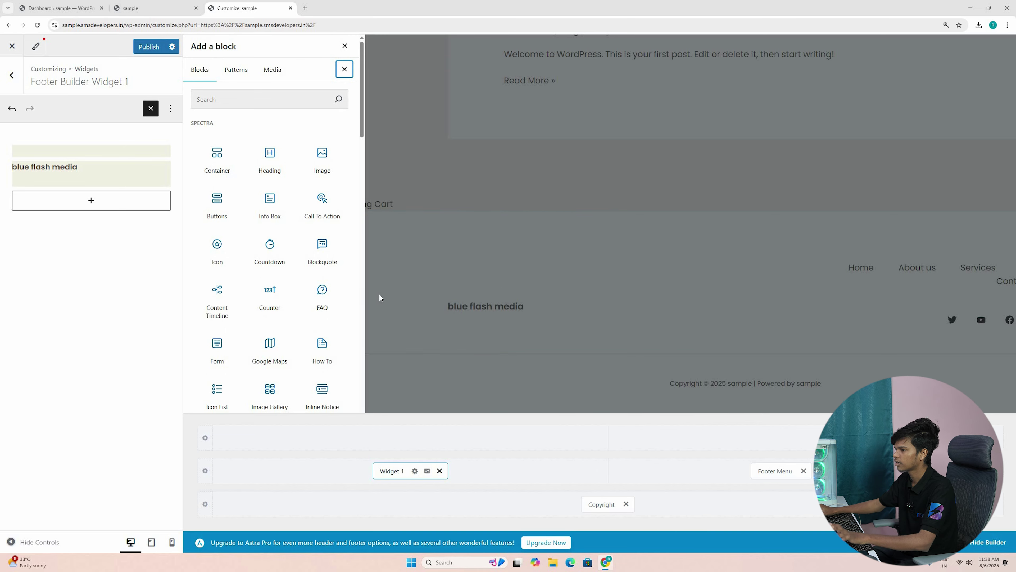
{"action": "left_click", "coordinate": [447, 299]}
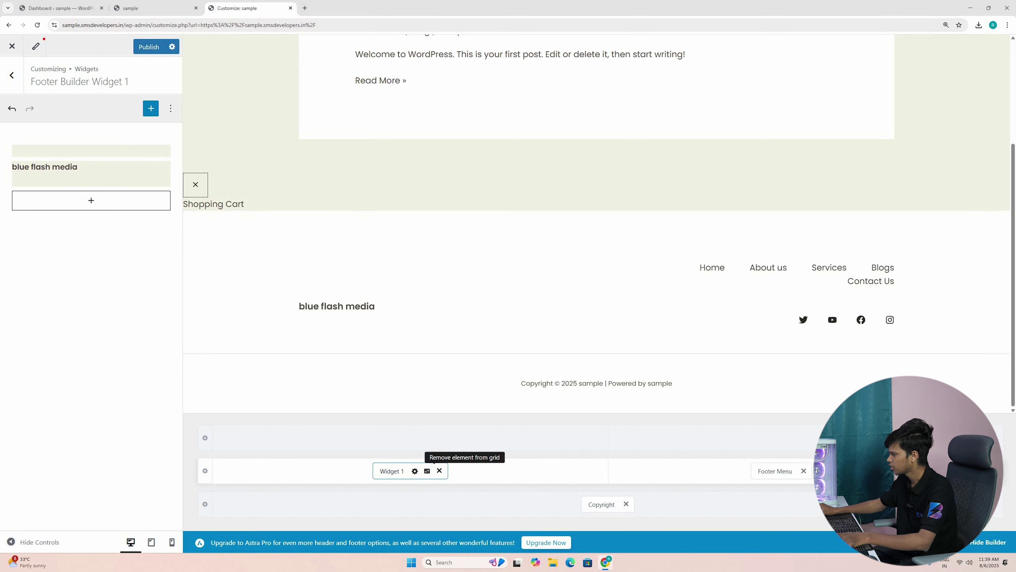
Remove Widget 1, the footer menu and the social element from the primary footer row.
{"action": "left_click", "coordinate": [440, 470]}
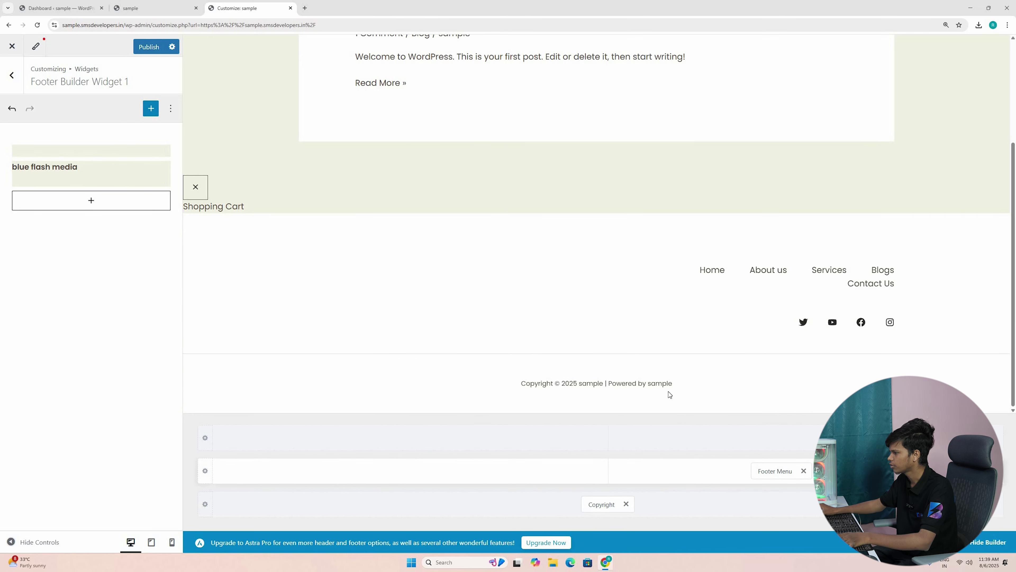
{"action": "left_click", "coordinate": [803, 470]}
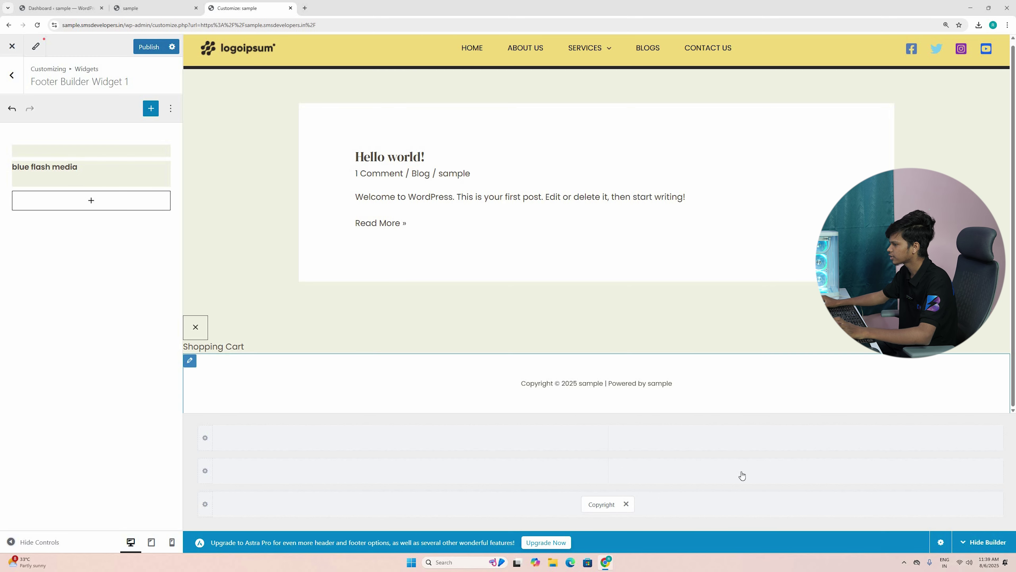
{"action": "left_click", "coordinate": [610, 474]}
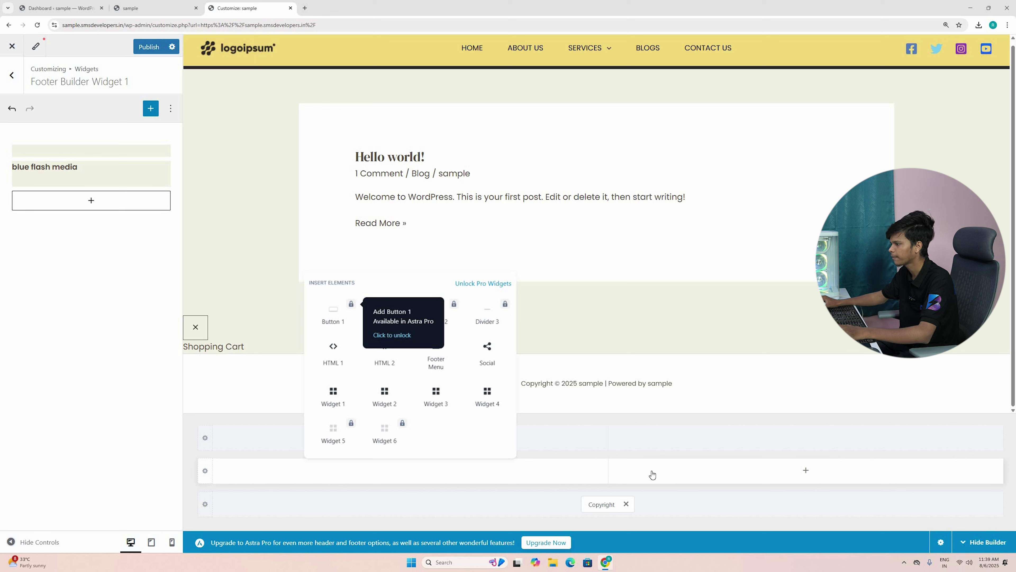
Set the primary footer row to 4 columns with the equal-width layout.
{"action": "left_click", "coordinate": [205, 471]}
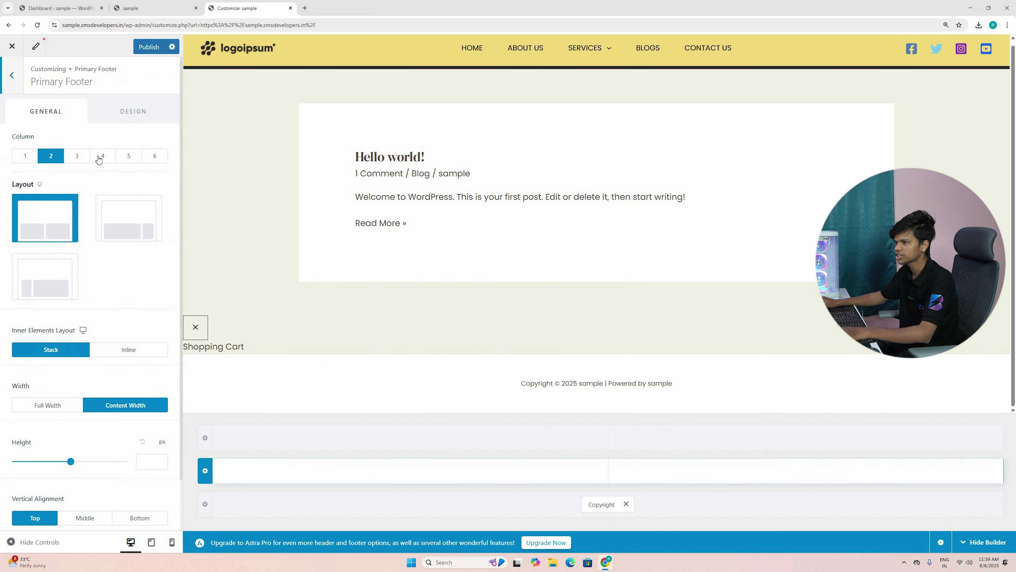
{"action": "left_click", "coordinate": [103, 155]}
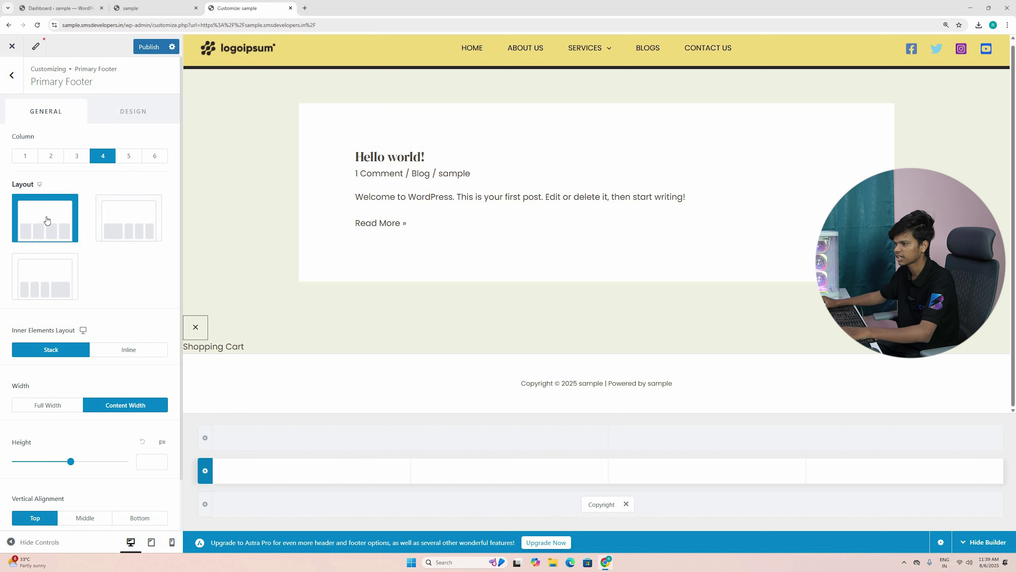
{"action": "scroll", "coordinate": [79, 214], "scroll_direction": "down", "scroll_amount": 1}
{"action": "scroll", "coordinate": [43, 234], "scroll_direction": "up", "scroll_amount": 1}
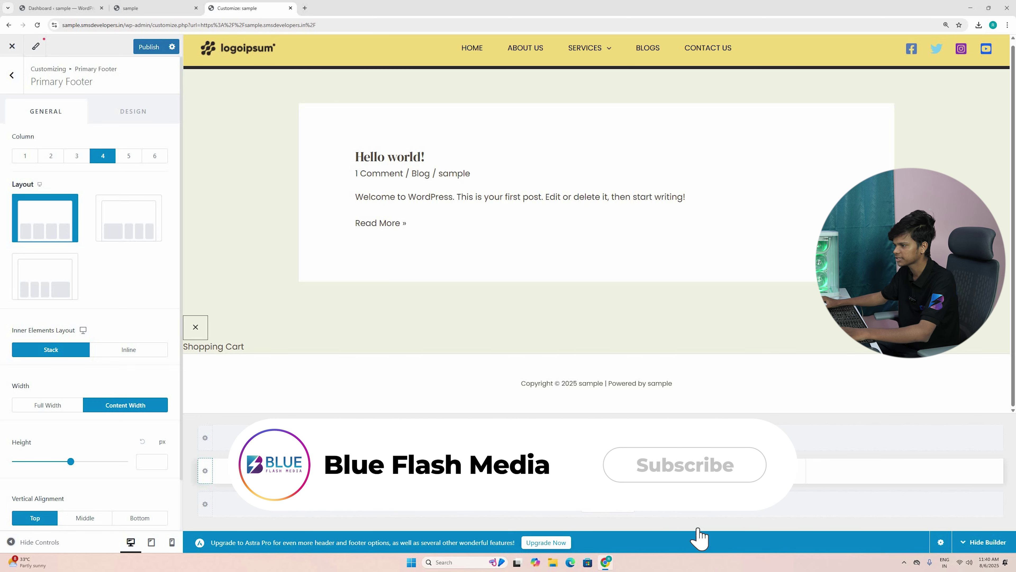
Add Widget 1, Widget 2, Widget 3 and Widget 4 in order to the four primary footer columns.
{"action": "left_click", "coordinate": [312, 471]}
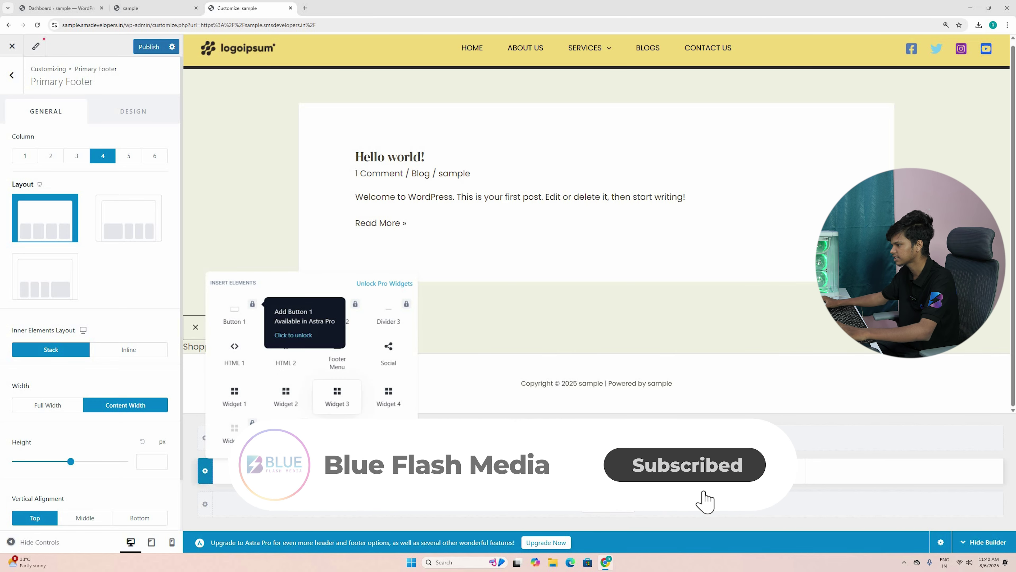
{"action": "left_click", "coordinate": [234, 400]}
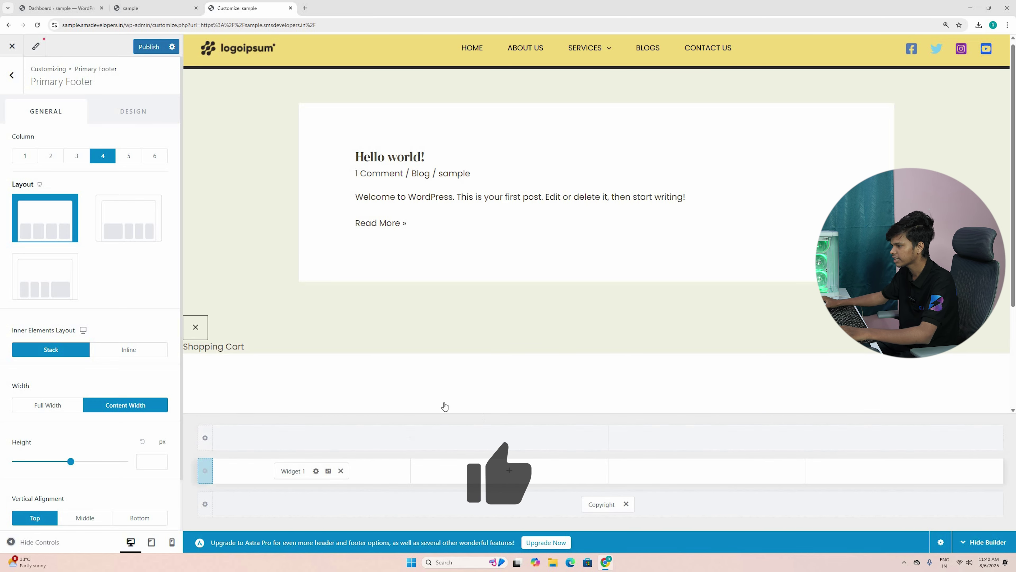
{"action": "left_click", "coordinate": [509, 470]}
{"action": "key", "text": "shift+Tab"}
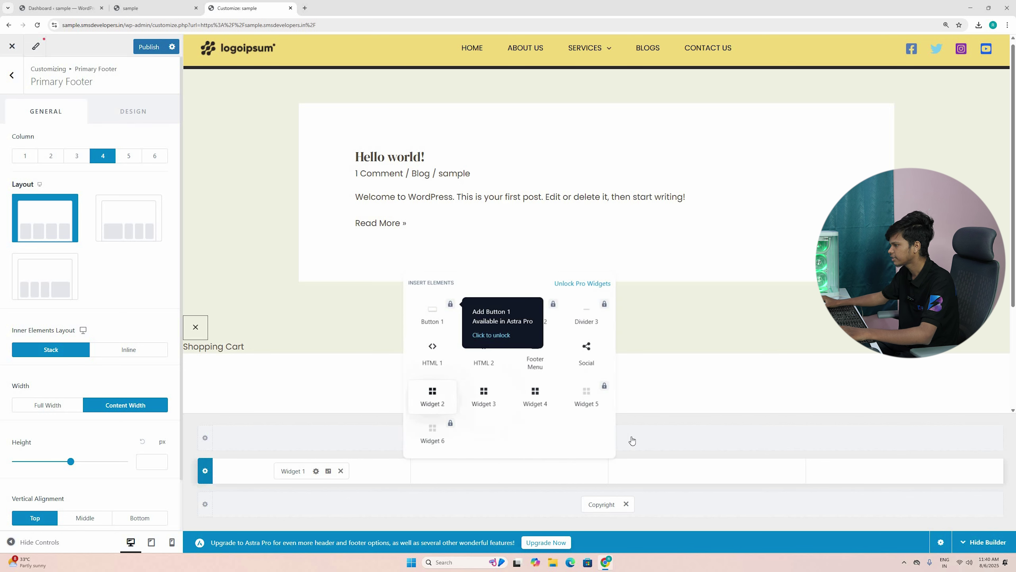
{"action": "key", "text": "Return"}
{"action": "key", "text": "Return"}
{"action": "key", "text": "Tab"}
{"action": "key", "text": "Tab"}
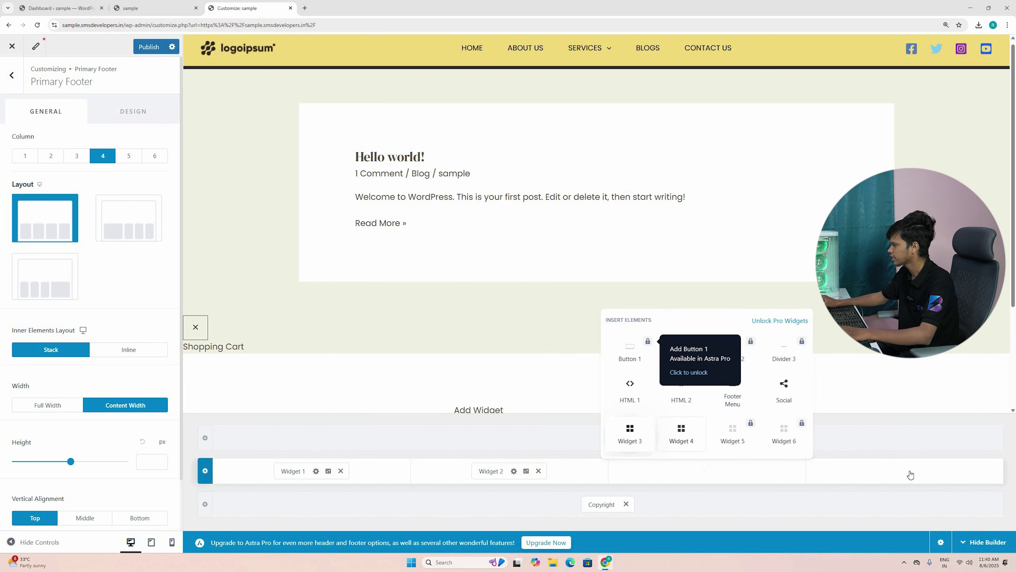
{"action": "key", "text": "shift+Tab"}
{"action": "key", "text": "Return"}
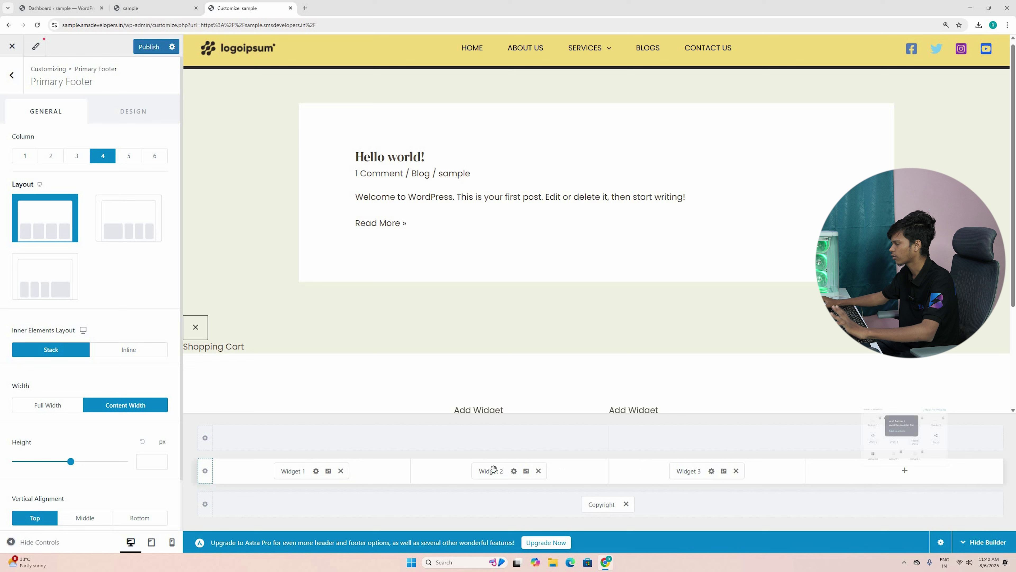
{"action": "key", "text": "Return"}
{"action": "key", "text": "Return"}
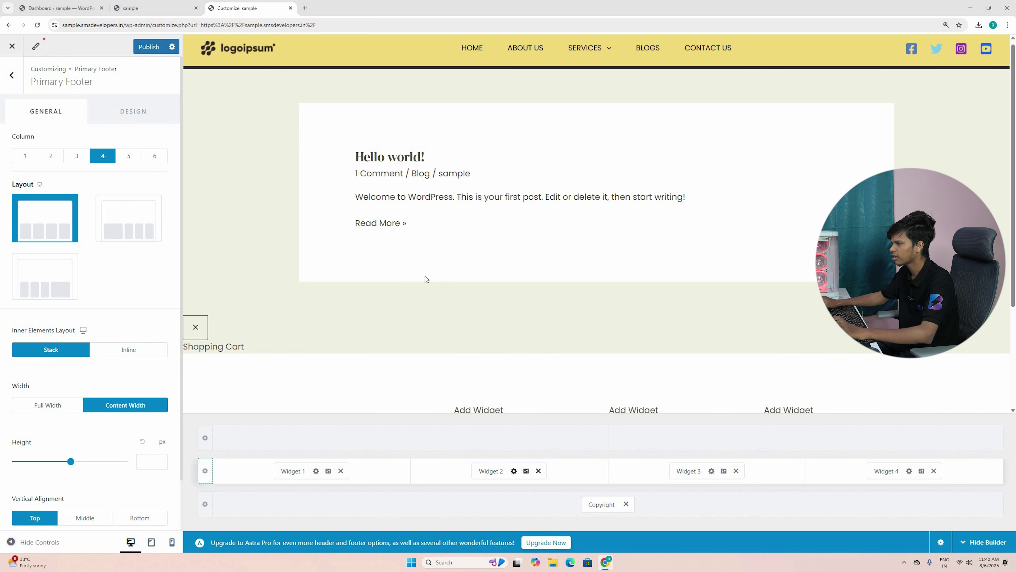
Delete the logo image block from footer Widget 1.
{"action": "scroll", "coordinate": [336, 358], "scroll_direction": "down", "scroll_amount": 3}
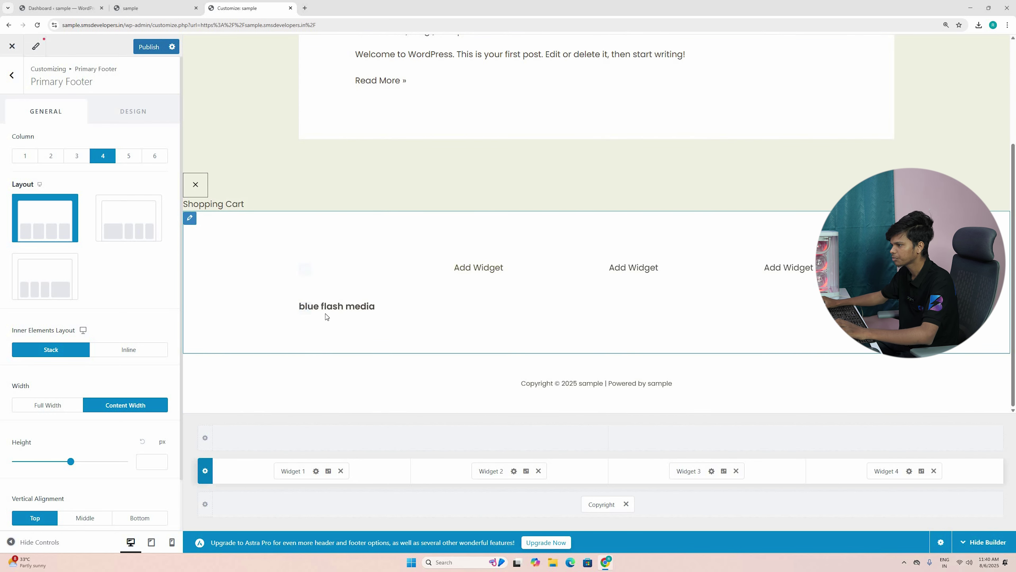
{"action": "left_click", "coordinate": [383, 318]}
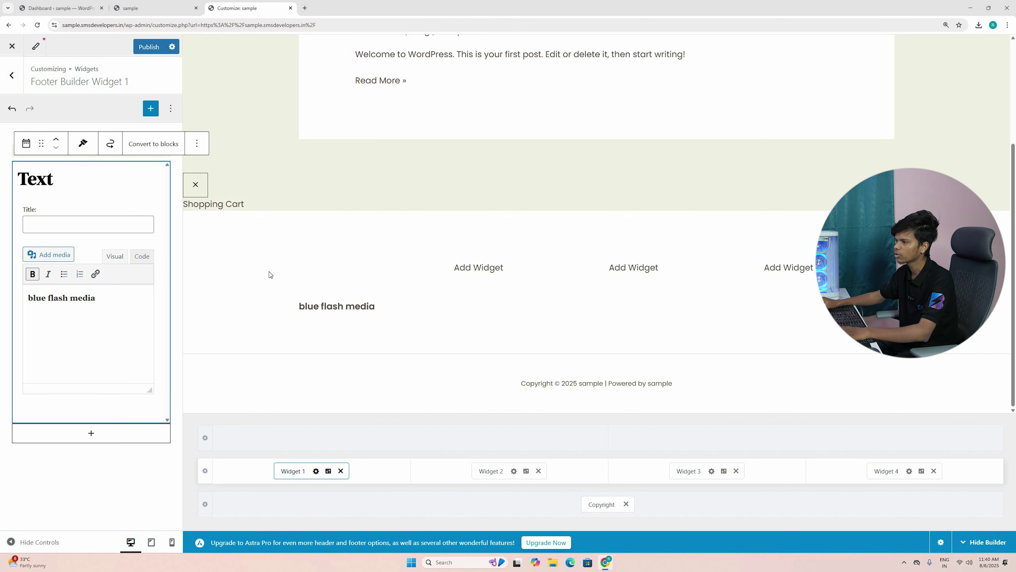
{"action": "left_click", "coordinate": [305, 270]}
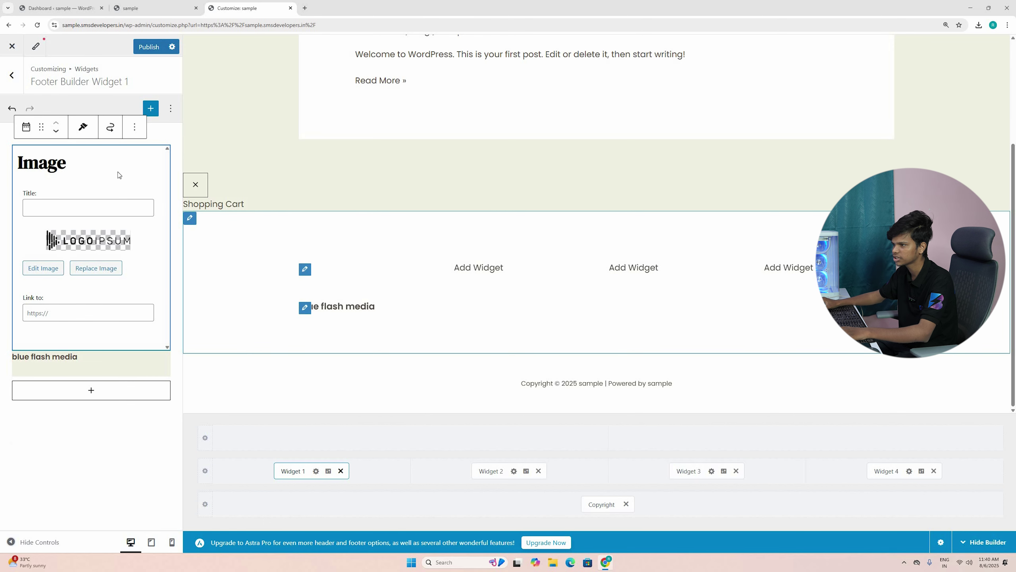
{"action": "left_click", "coordinate": [134, 127]}
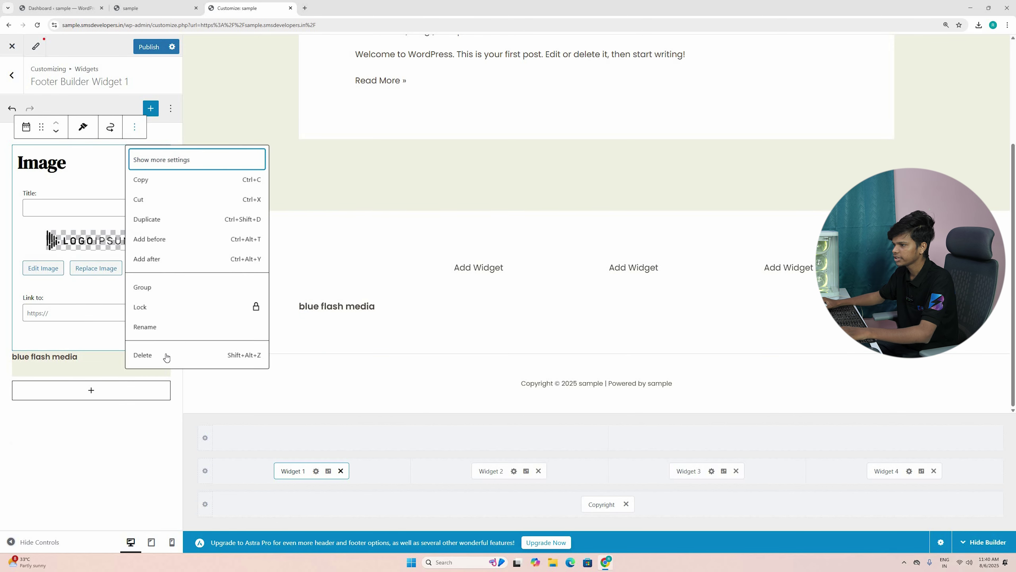
{"action": "key", "text": "Down"}
{"action": "key", "text": "Down"}
{"action": "key", "text": "Down"}
{"action": "key", "text": "Down"}
{"action": "key", "text": "Down"}
{"action": "key", "text": "Down"}
{"action": "key", "text": "Down"}
{"action": "key", "text": "Down"}
{"action": "key", "text": "Down"}
{"action": "key", "text": "Return"}
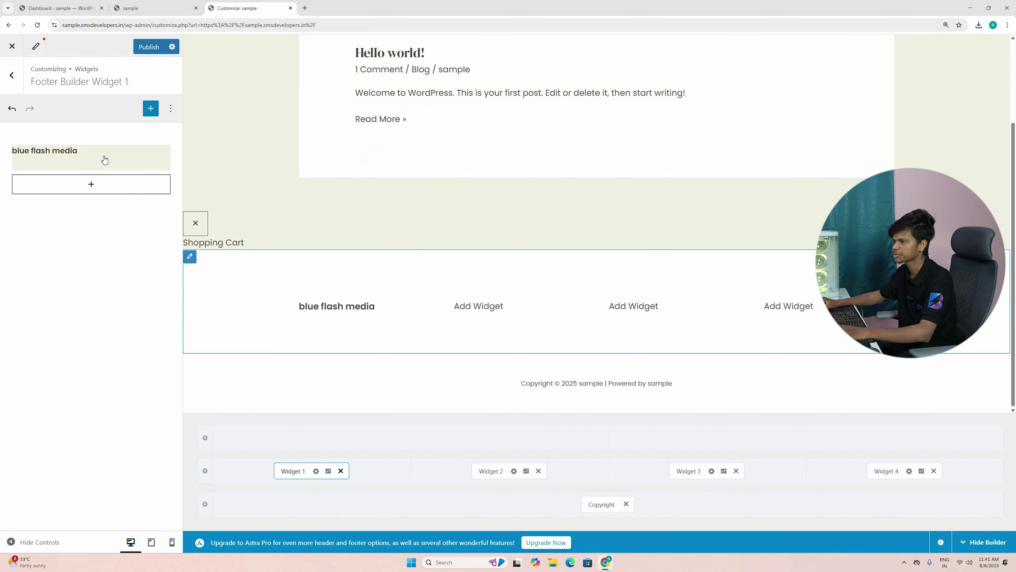
Delete the "blue flash media" text block from footer Widget 1.
{"action": "left_click", "coordinate": [158, 159]}
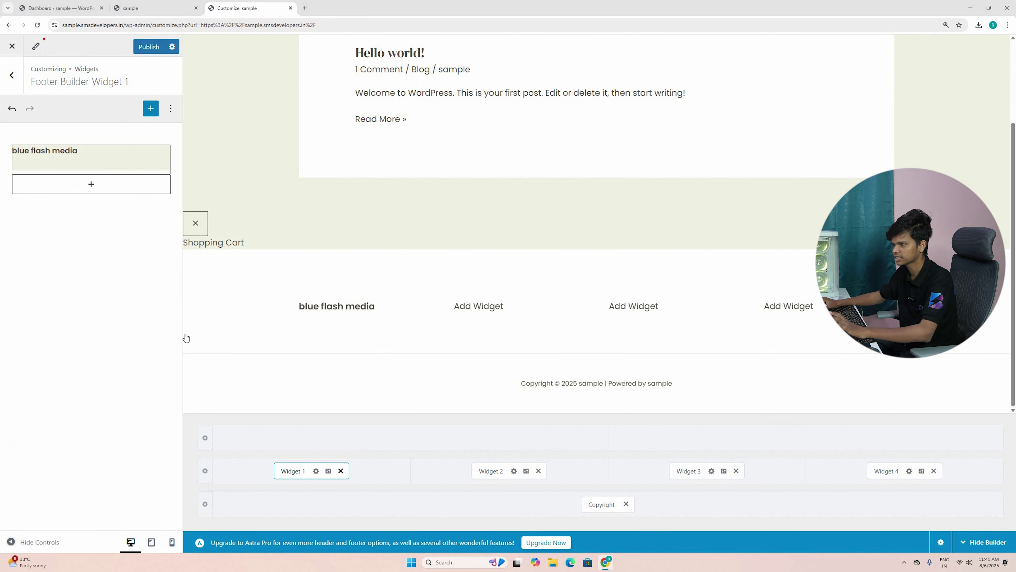
{"action": "key", "text": "Return"}
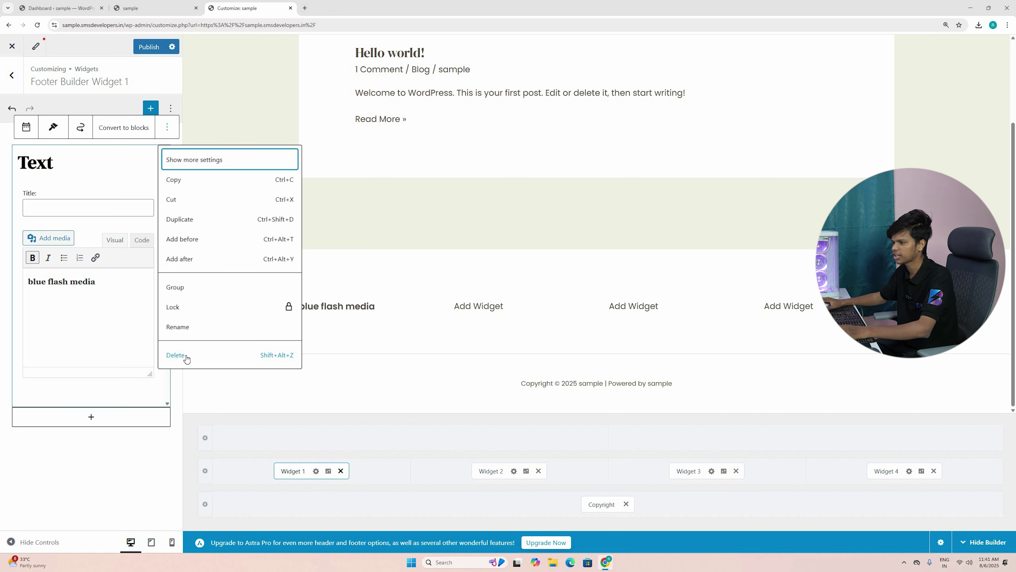
{"action": "key", "text": "shift+alt+z"}
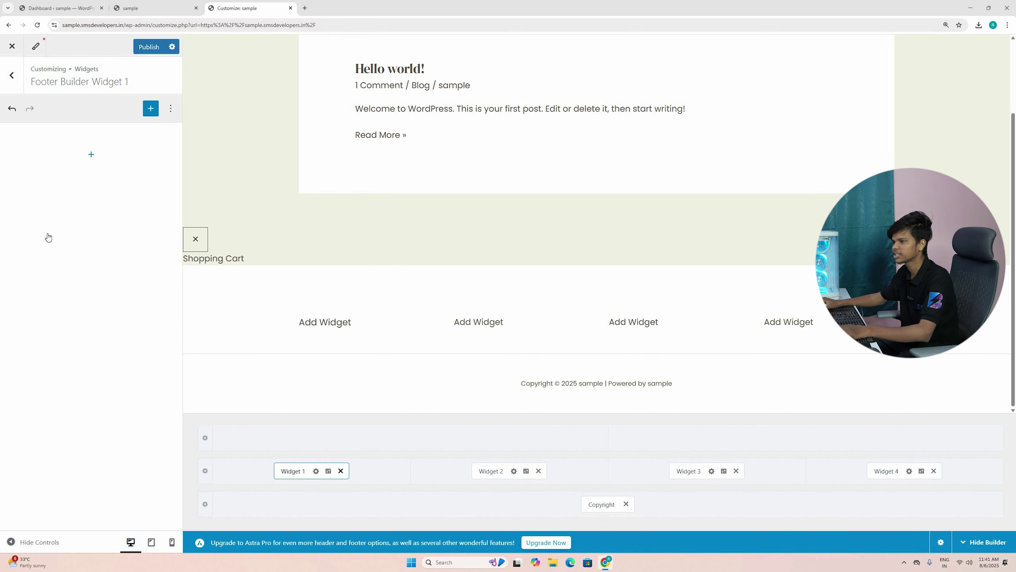
Add an Image block to footer Widget 1 with the black Logoipsum logo that has the wheat symbol, from the media library.
{"action": "key", "text": "Tab"}
{"action": "key", "text": "Return"}
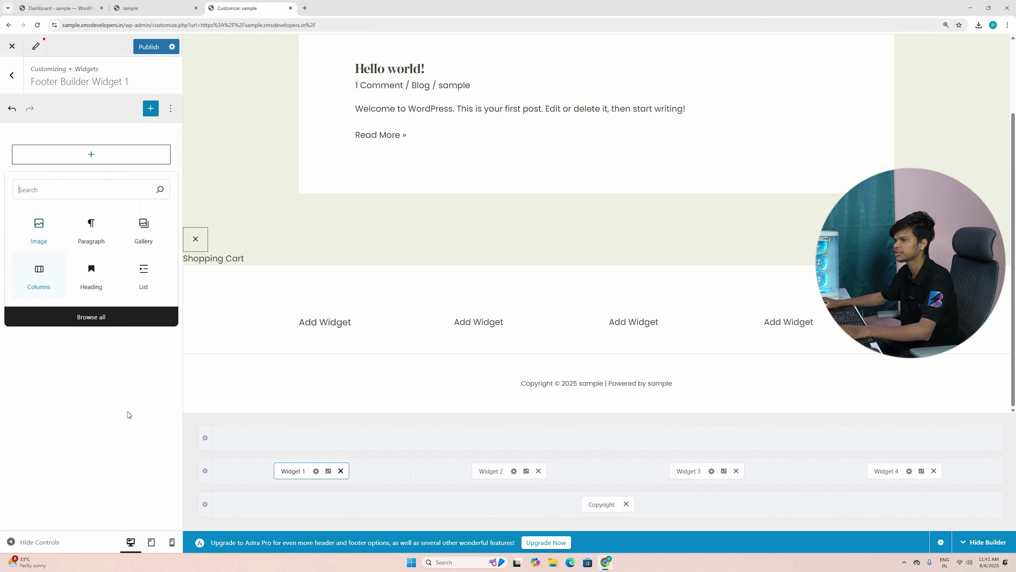
{"action": "left_click", "coordinate": [68, 224]}
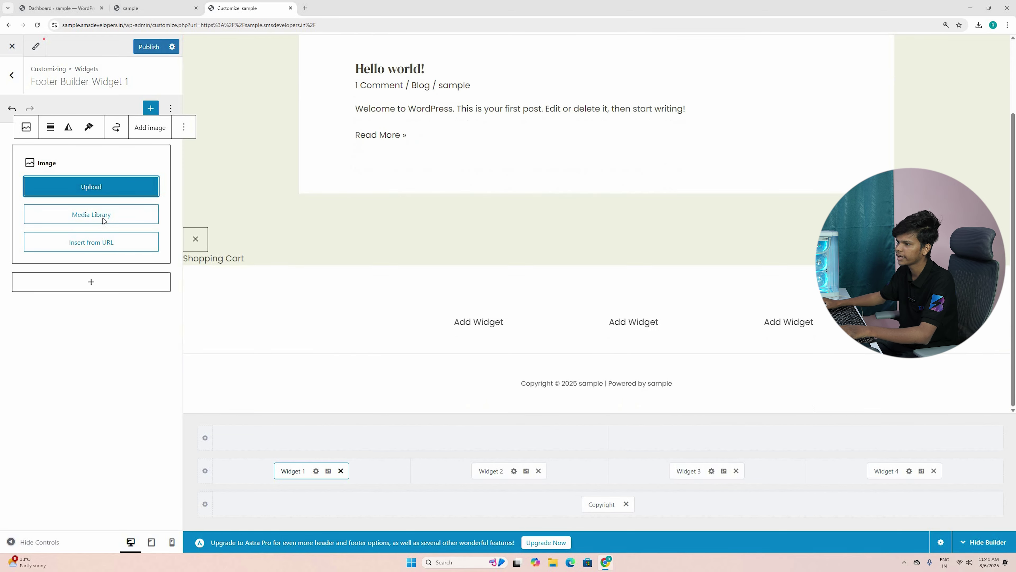
{"action": "left_click", "coordinate": [92, 214]}
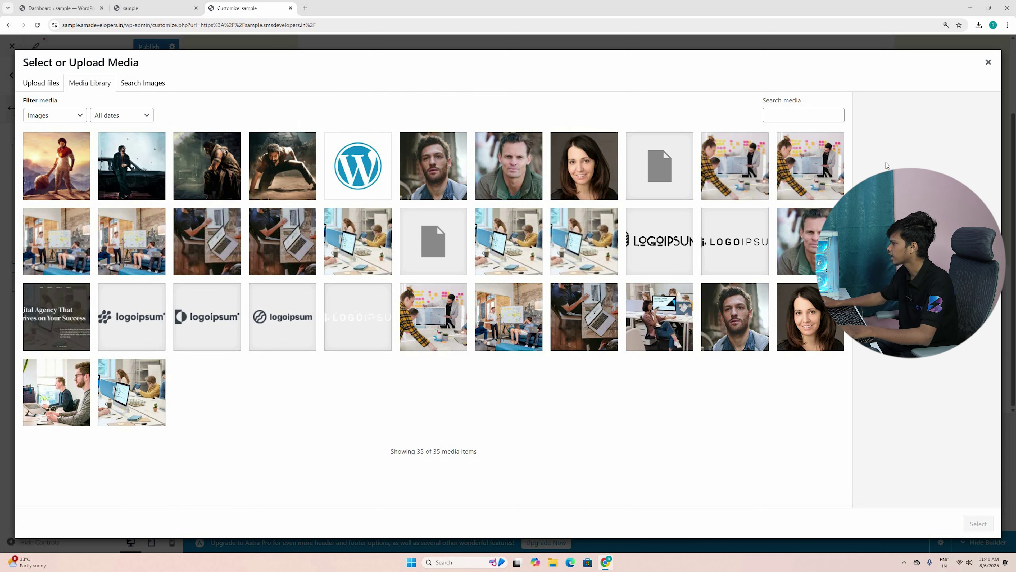
{"action": "left_click", "coordinate": [659, 241]}
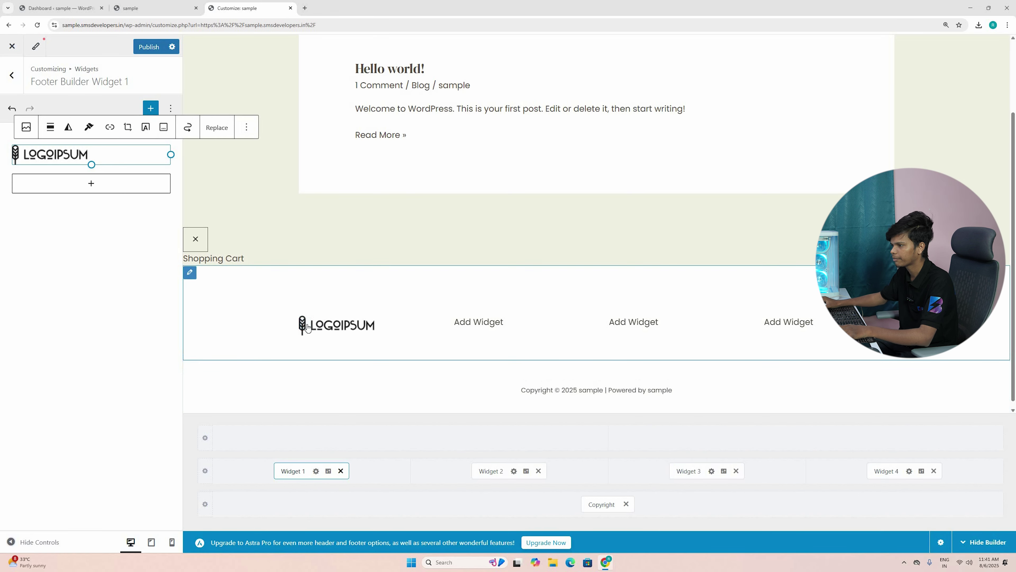
Add a Paragraph block below the logo in Widget 1 reading "Blue Flash media digital Marketing Services".
{"action": "left_click", "coordinate": [117, 188]}
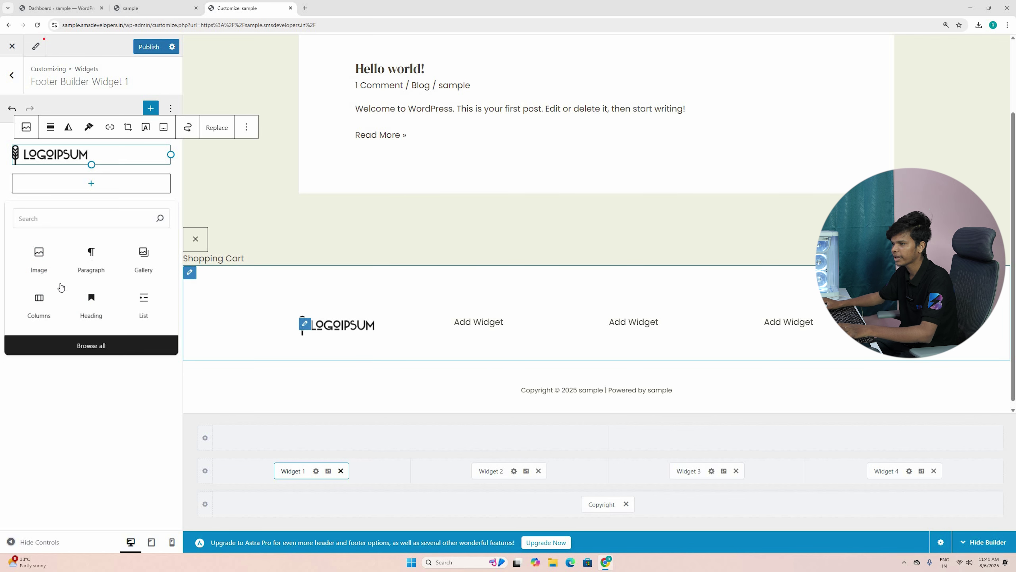
{"action": "left_click", "coordinate": [91, 258]}
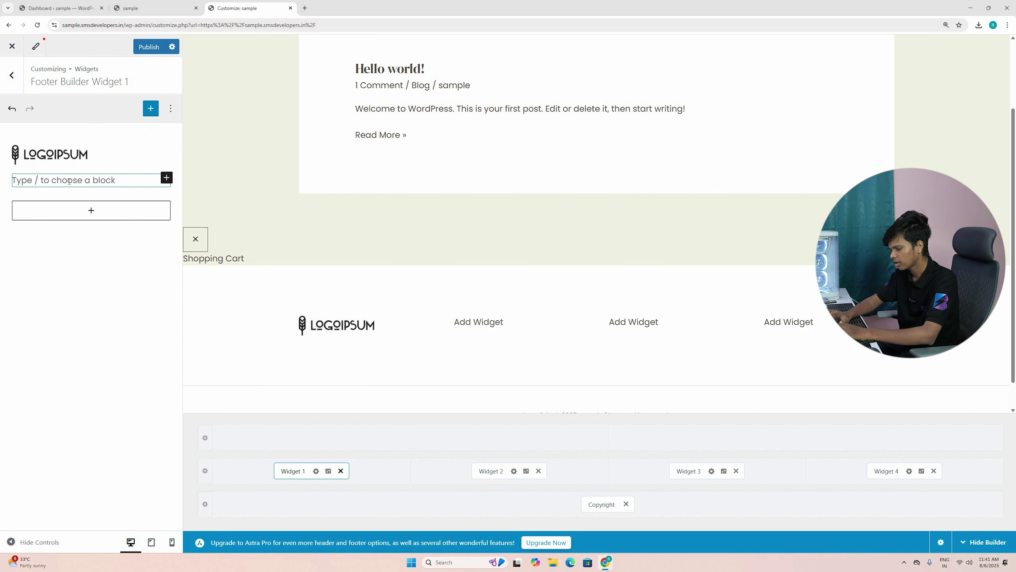
{"action": "type", "text": "Blue Flash media digital Marketing Services"}
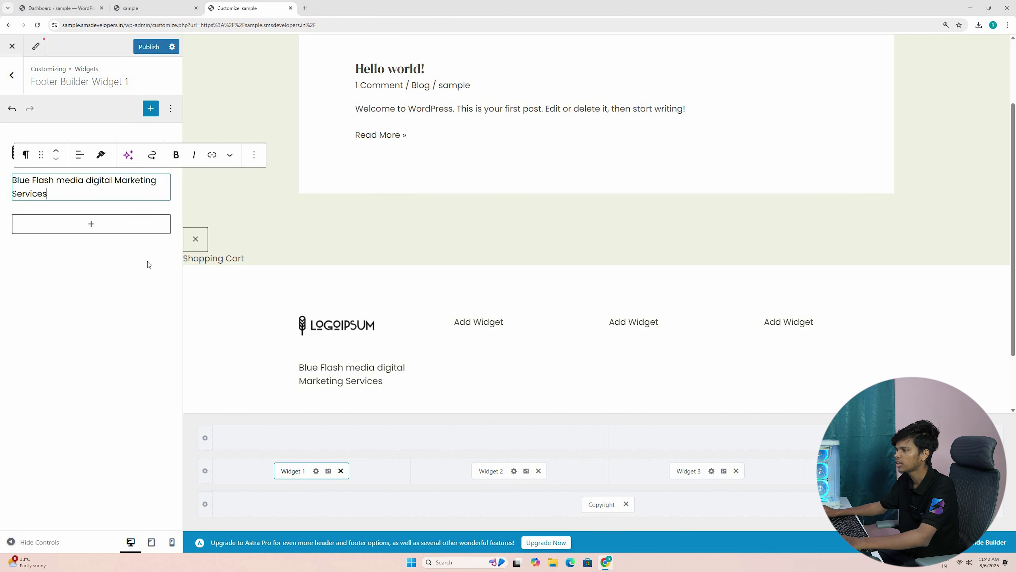
{"action": "key", "text": "ctrl+a"}
{"action": "key", "text": "Right"}
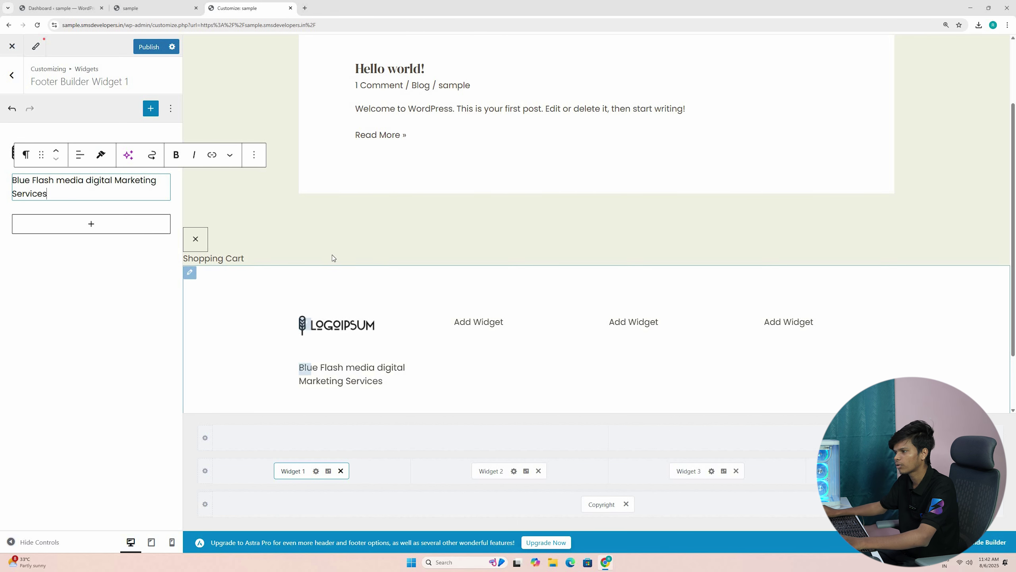
{"action": "scroll", "coordinate": [306, 280], "scroll_direction": "down", "scroll_amount": 2}
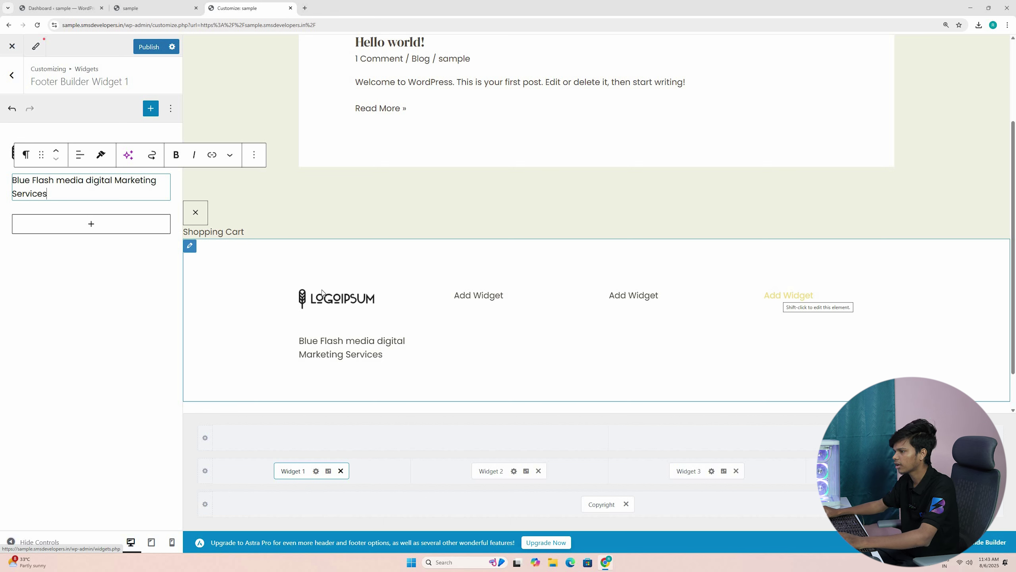
{"action": "left_click_drag", "start_coordinate": [290, 300], "coordinate": [309, 348]}
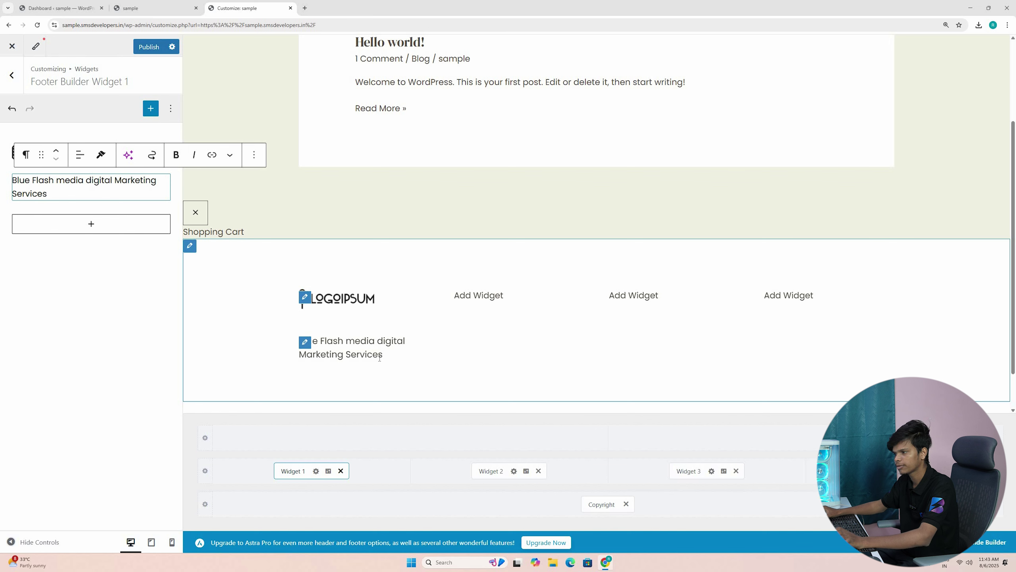
{"action": "left_click", "coordinate": [336, 352]}
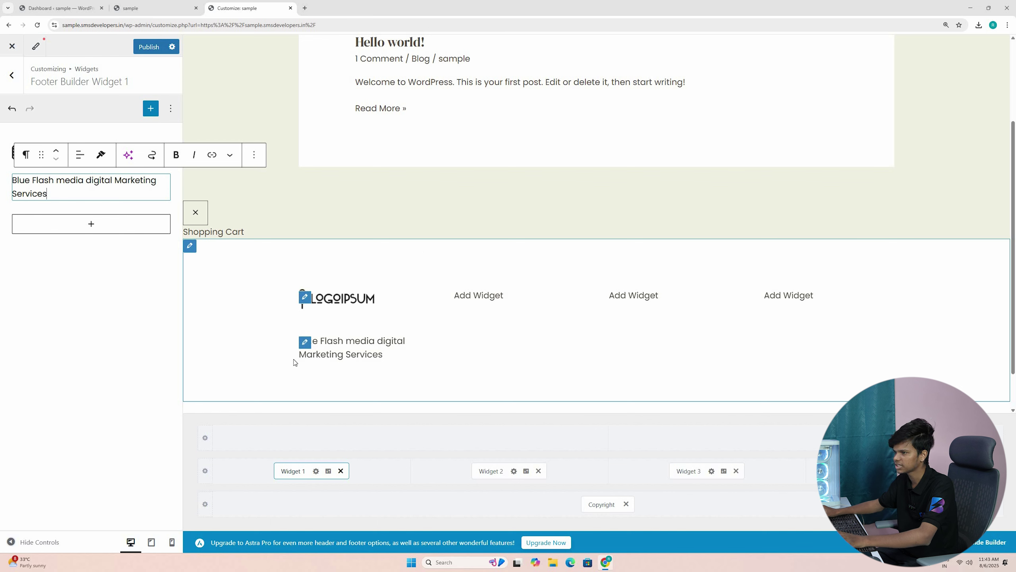
Move the logo image below the paragraph in Widget 1, and return it above the paragraph.
{"action": "left_click", "coordinate": [303, 297]}
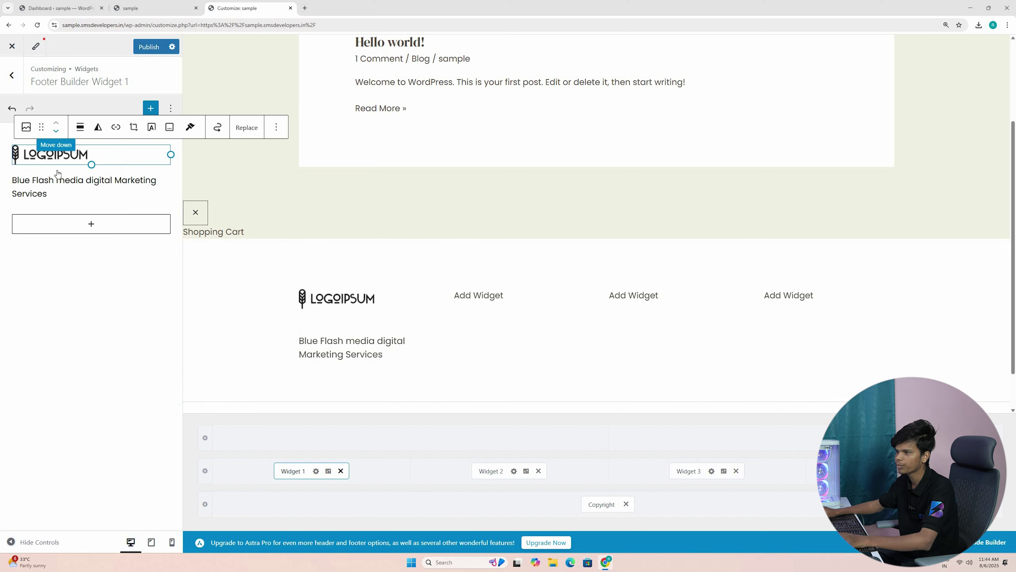
{"action": "left_click", "coordinate": [56, 133]}
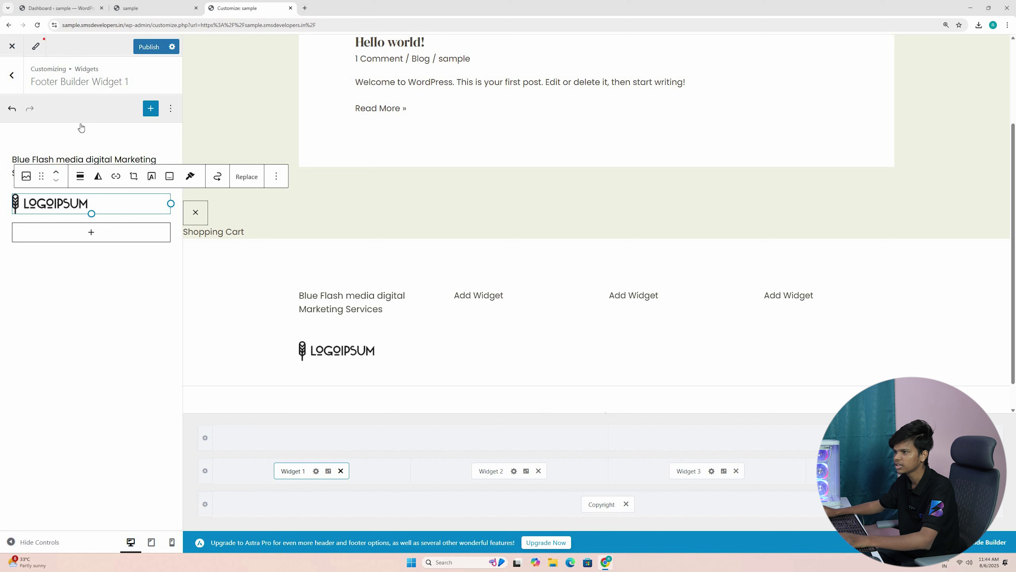
{"action": "key", "text": "ctrl+shift+alt+t"}
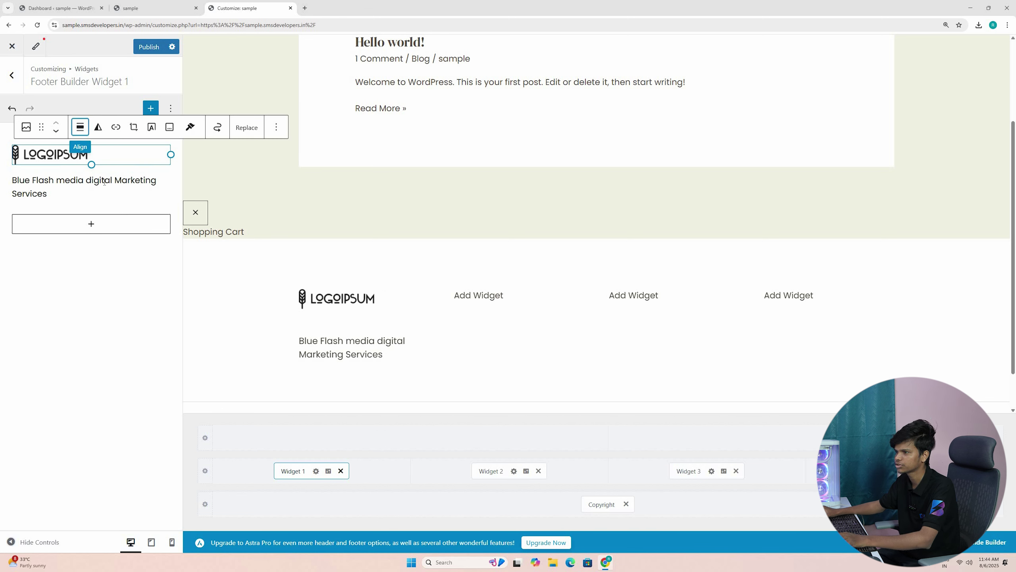
Try center alignment on the Widget 1 logo image, and reset it to no alignment.
{"action": "left_click", "coordinate": [80, 127]}
{"action": "left_click", "coordinate": [104, 161]}
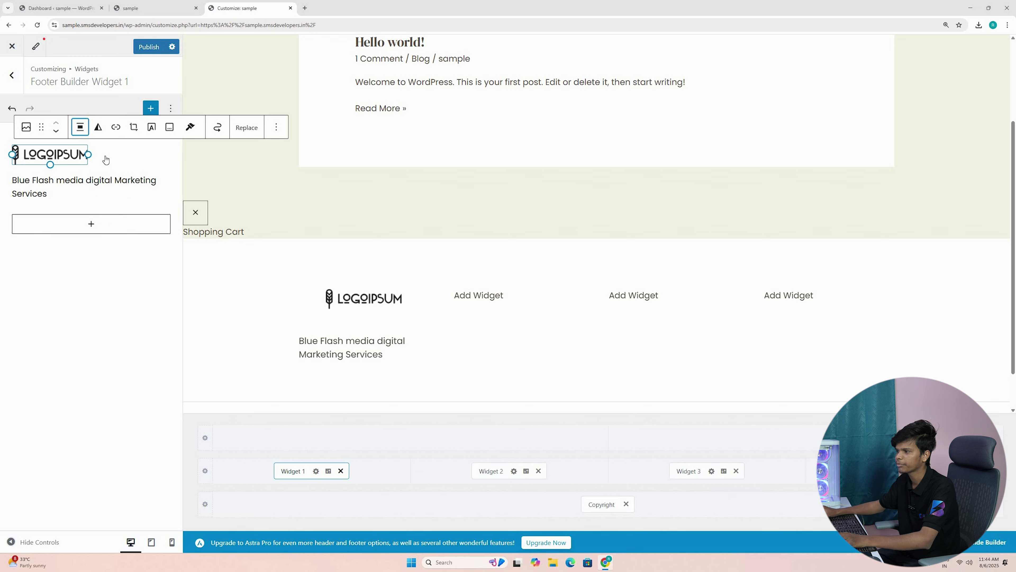
{"action": "left_click", "coordinate": [80, 127]}
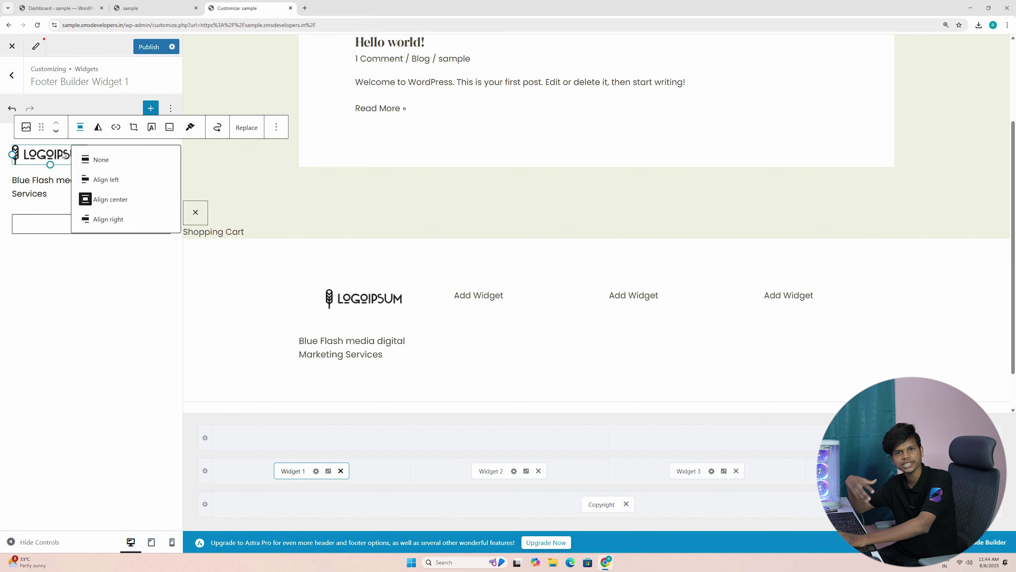
{"action": "left_click", "coordinate": [92, 176]}
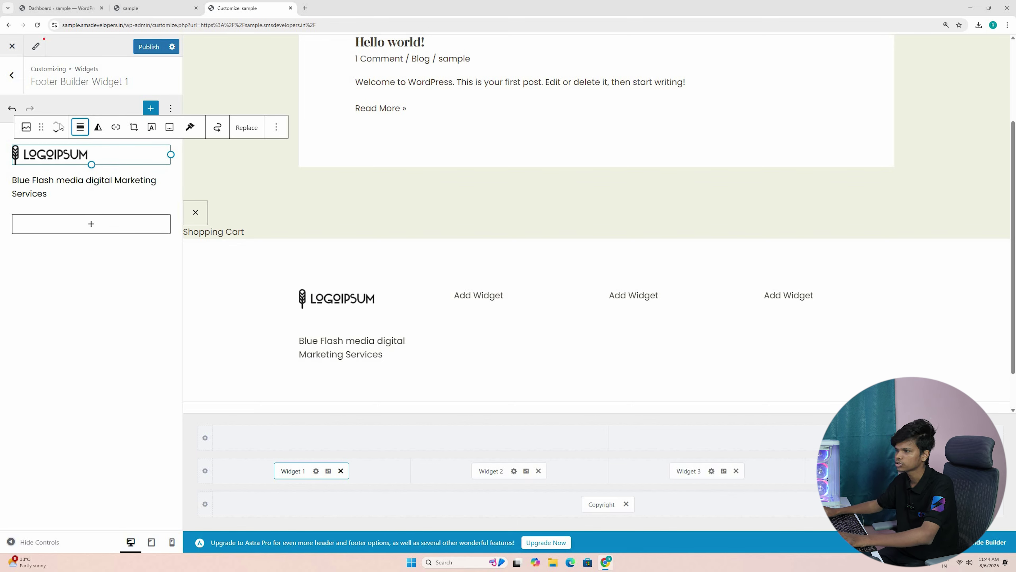
View the duotone filter options for the Widget 1 logo image.
{"action": "double_click", "coordinate": [136, 216]}
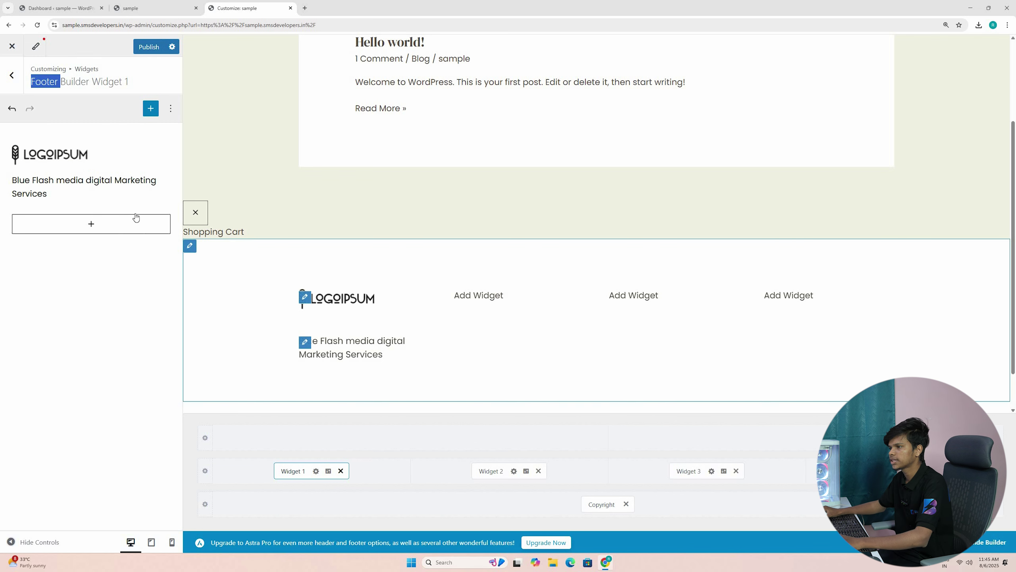
{"action": "left_click", "coordinate": [98, 131]}
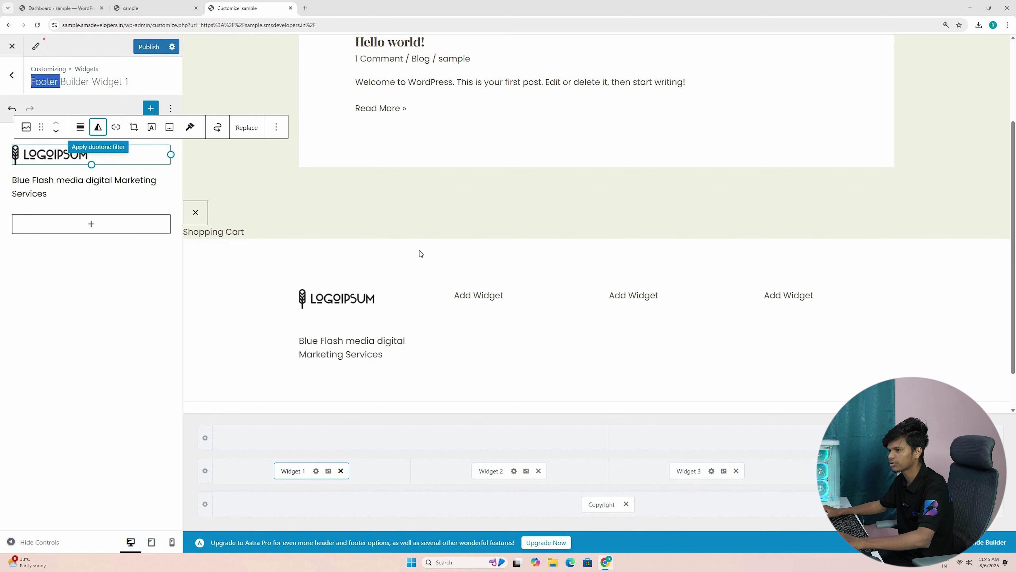
{"action": "left_click", "coordinate": [98, 126]}
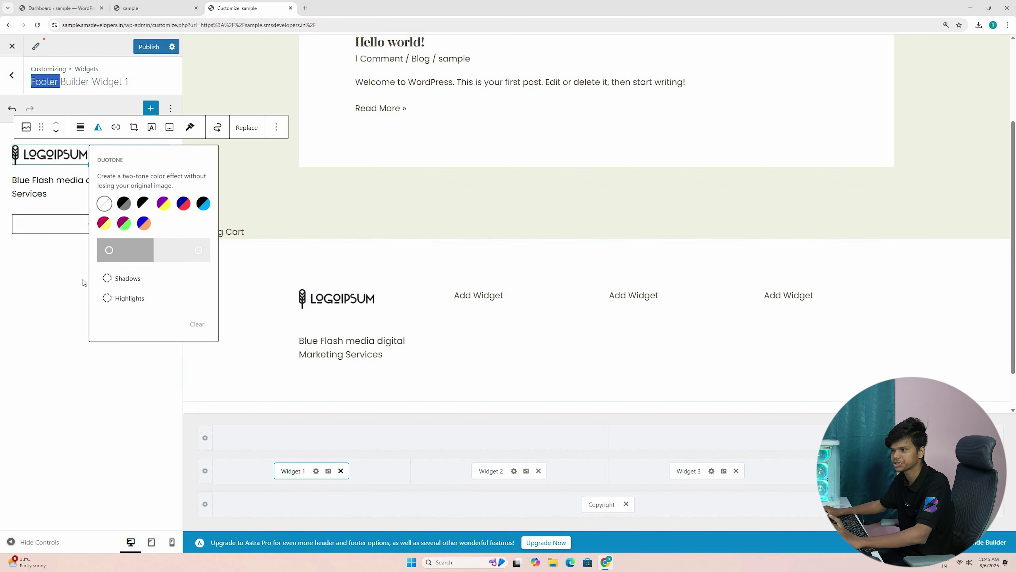
{"action": "left_click", "coordinate": [116, 127]}
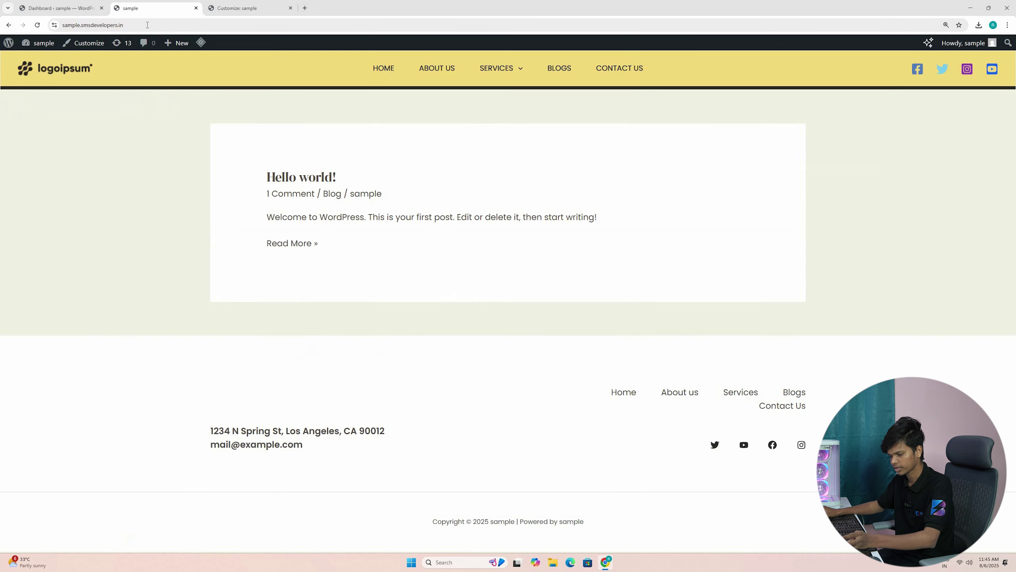
{"action": "left_click", "coordinate": [156, 8]}
{"action": "key", "text": "ctrl+l"}
{"action": "key", "text": "ctrl+c"}
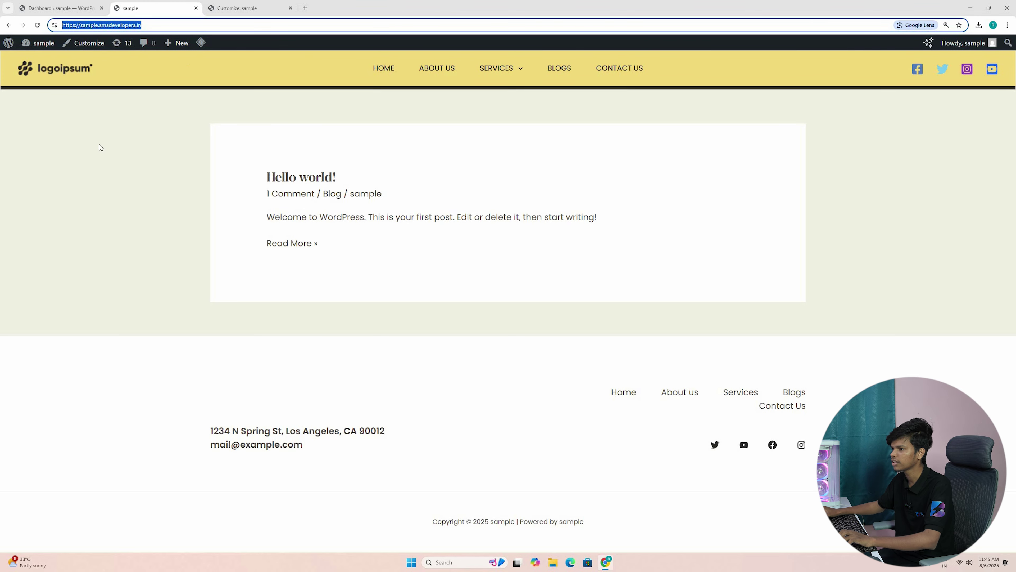
{"action": "key", "text": "ctrl+Tab"}
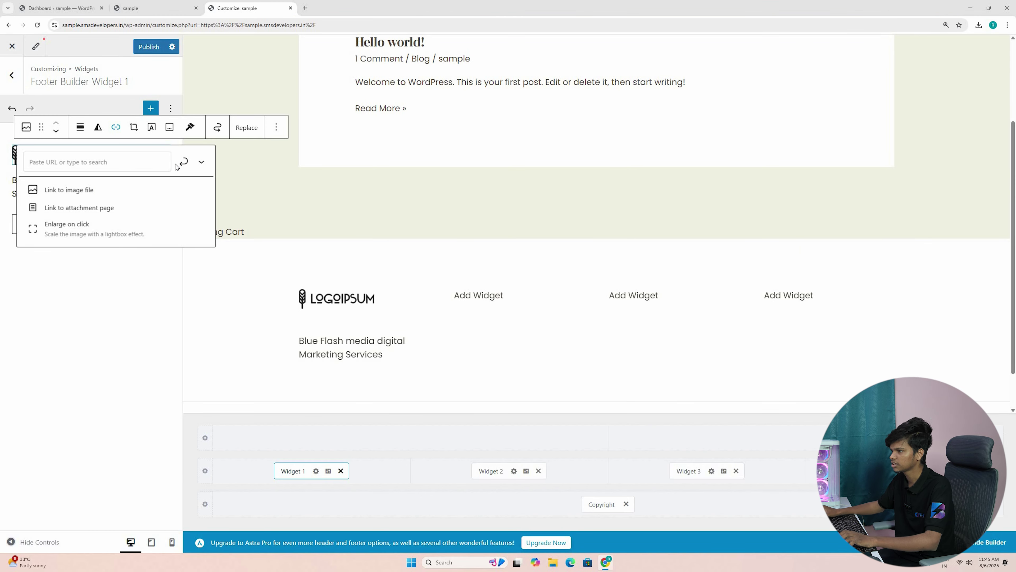
{"action": "key", "text": "ctrl+v"}
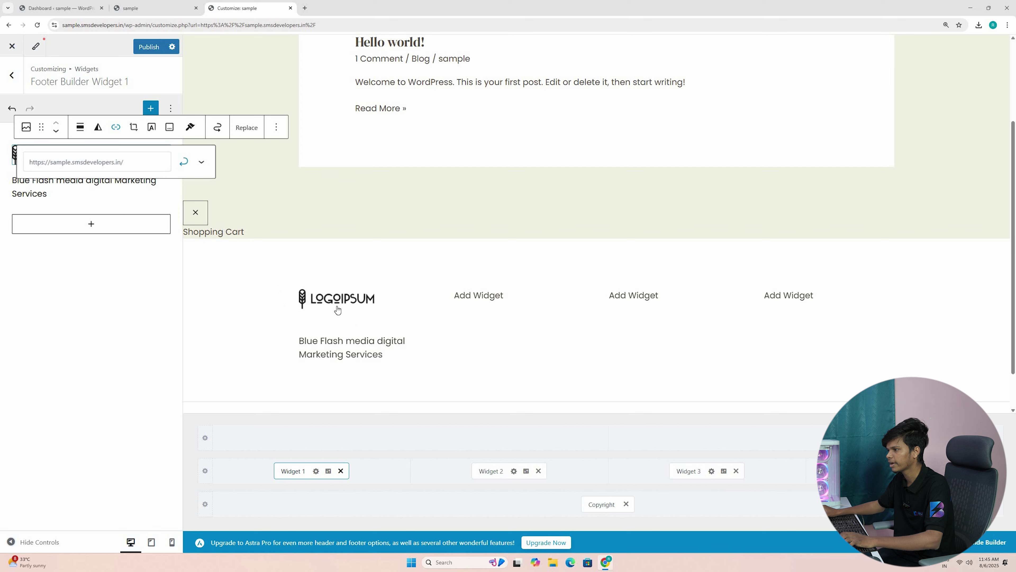
{"action": "key", "text": "Return"}
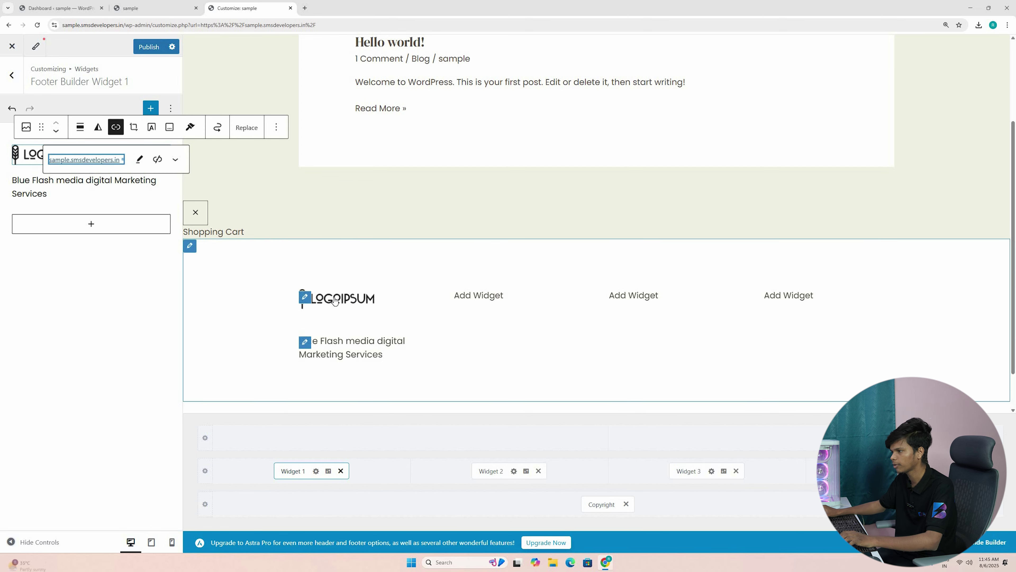
{"action": "left_click", "coordinate": [80, 186]}
Try adding a text overlay to the Widget 1 logo image, and undo it.
{"action": "left_click", "coordinate": [60, 154]}
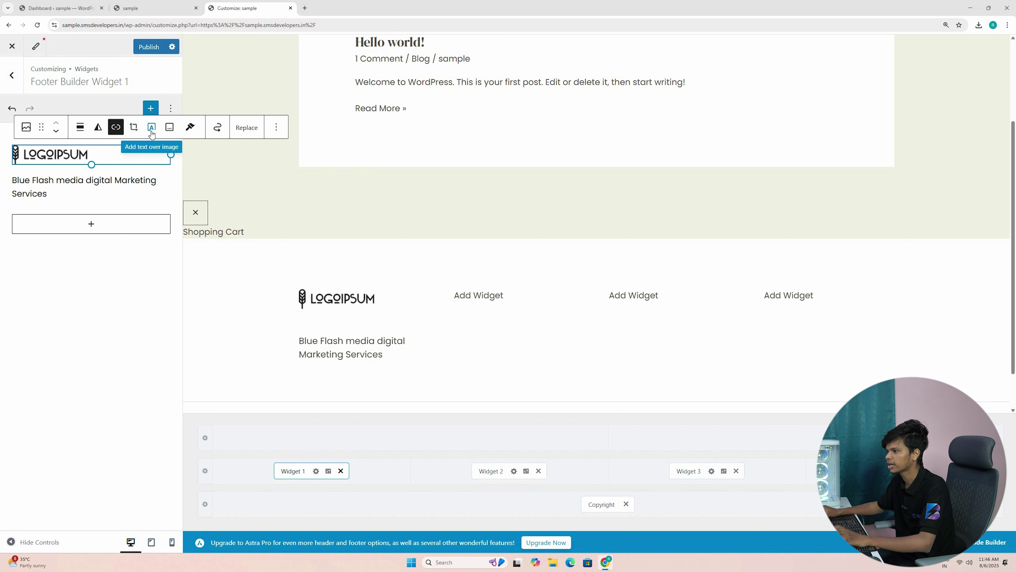
{"action": "left_click", "coordinate": [151, 127]}
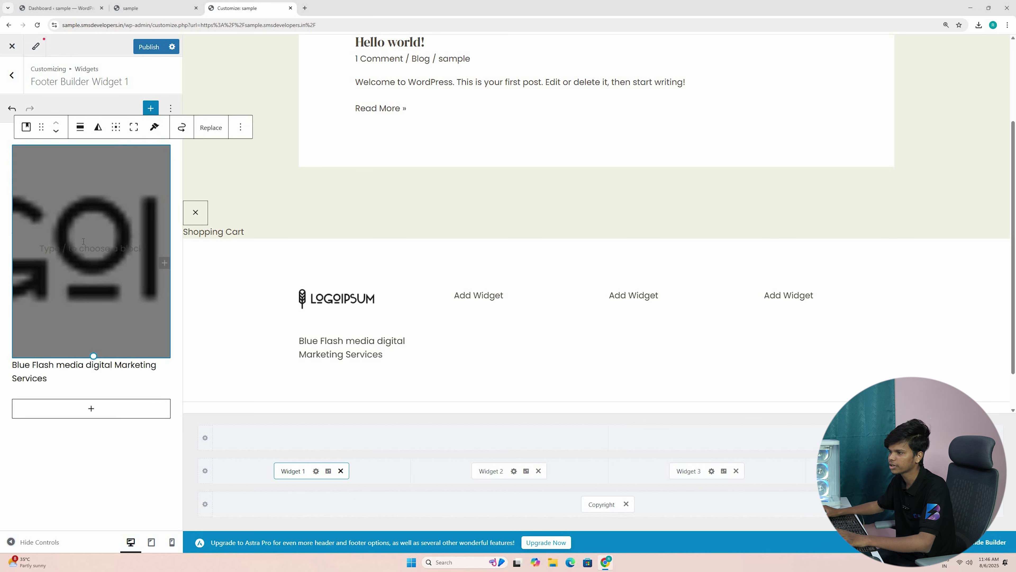
{"action": "left_click", "coordinate": [101, 253]}
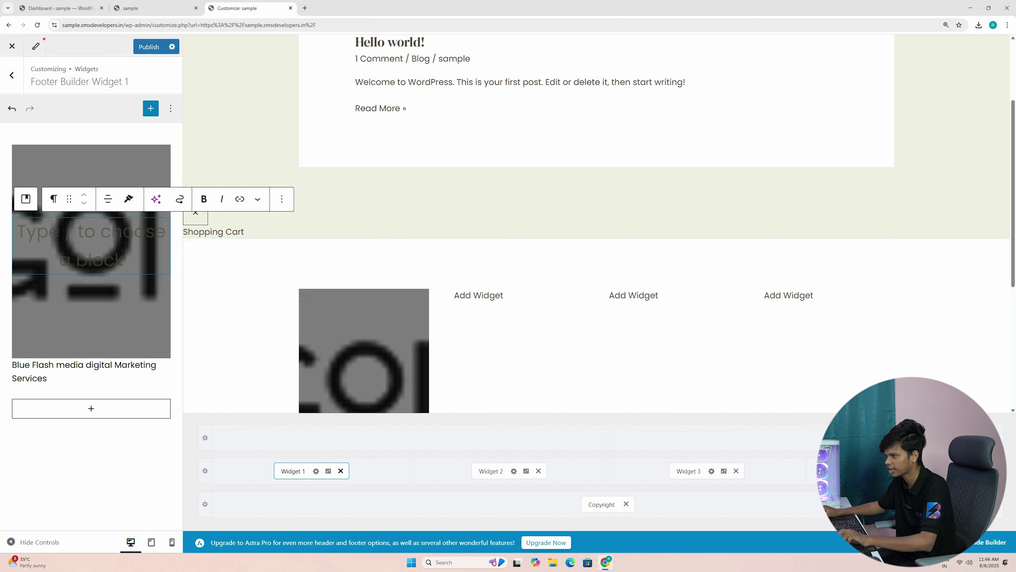
{"action": "key", "text": "ctrl+z"}
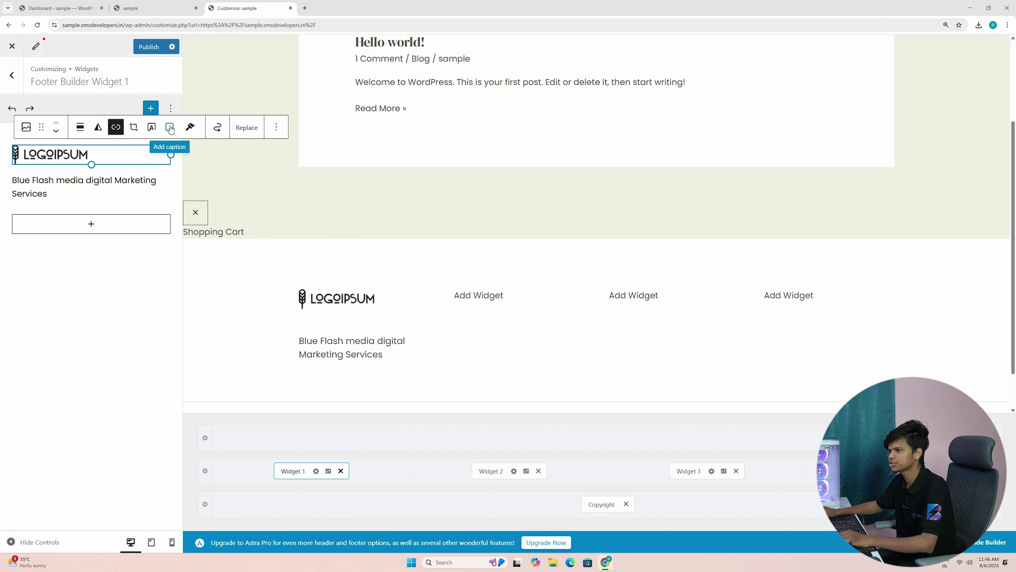
Add the caption "blue flash media" under the Widget 1 logo image, correcting its spelling.
{"action": "left_click", "coordinate": [170, 127]}
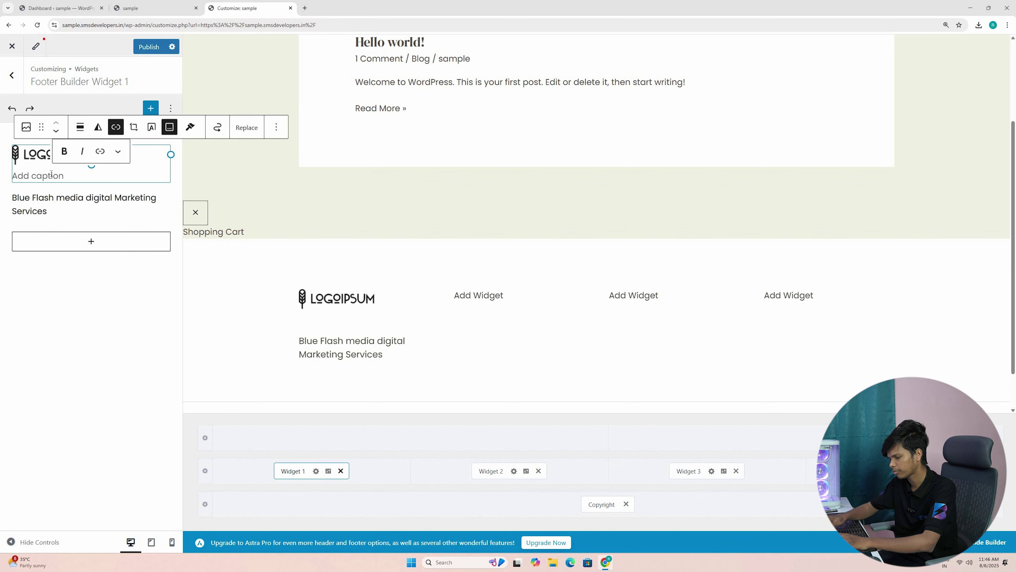
{"action": "type", "text": "blue flah media"}
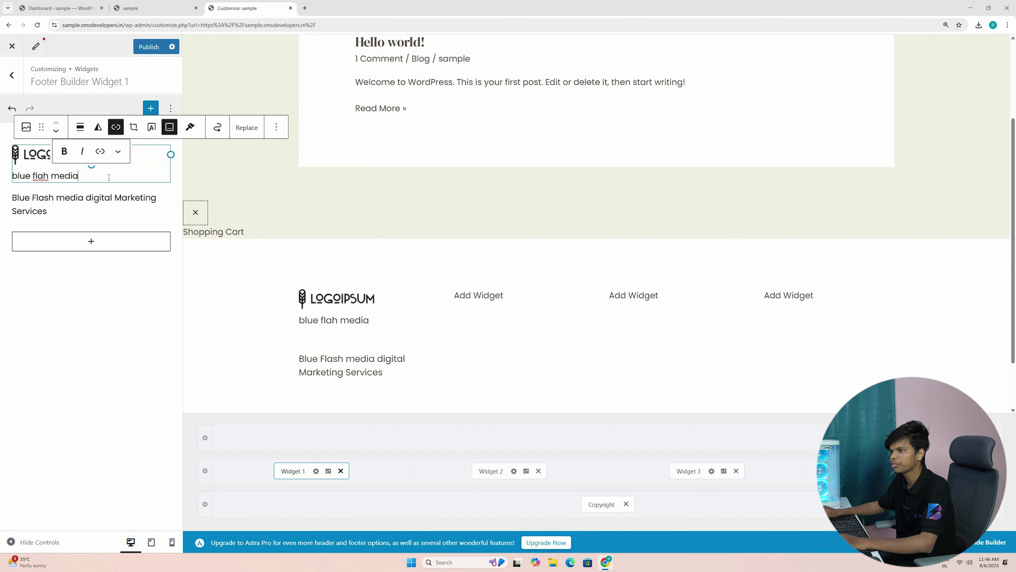
{"action": "right_click", "coordinate": [38, 175]}
{"action": "left_click", "coordinate": [52, 182]}
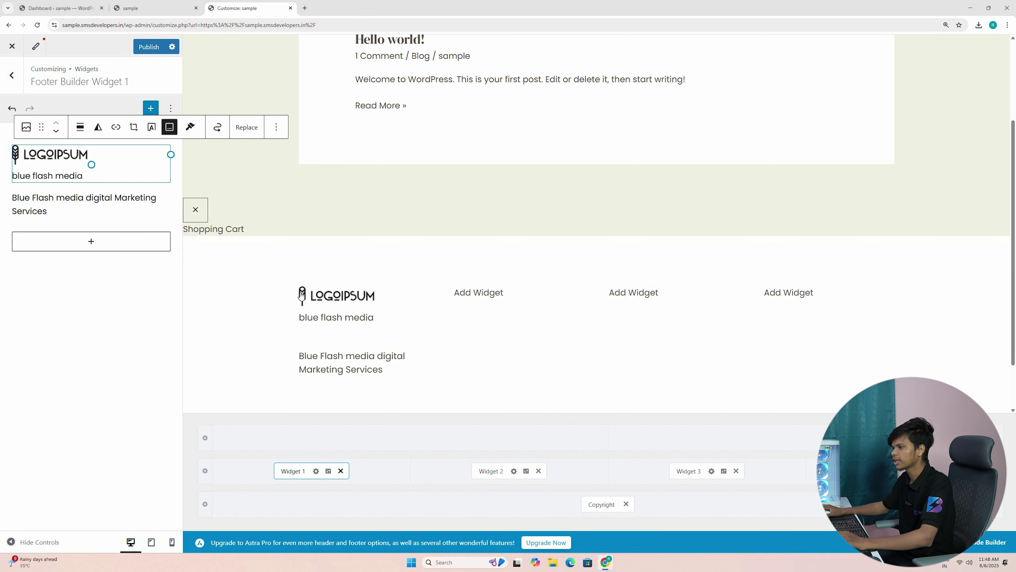
View the logo image's options for moving it to another widget area and for replacing its media.
{"action": "left_click", "coordinate": [224, 148]}
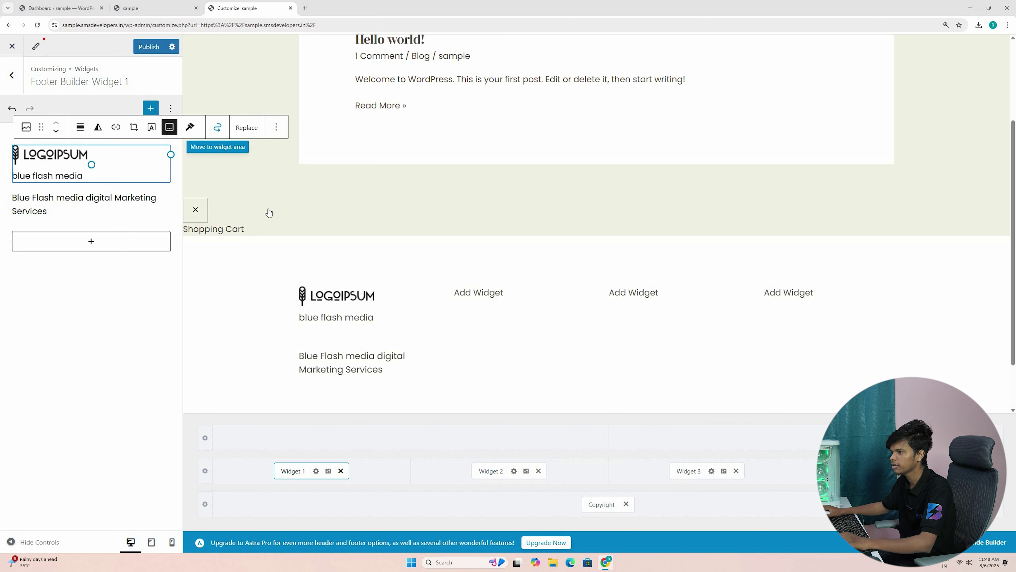
{"action": "key", "text": "Return"}
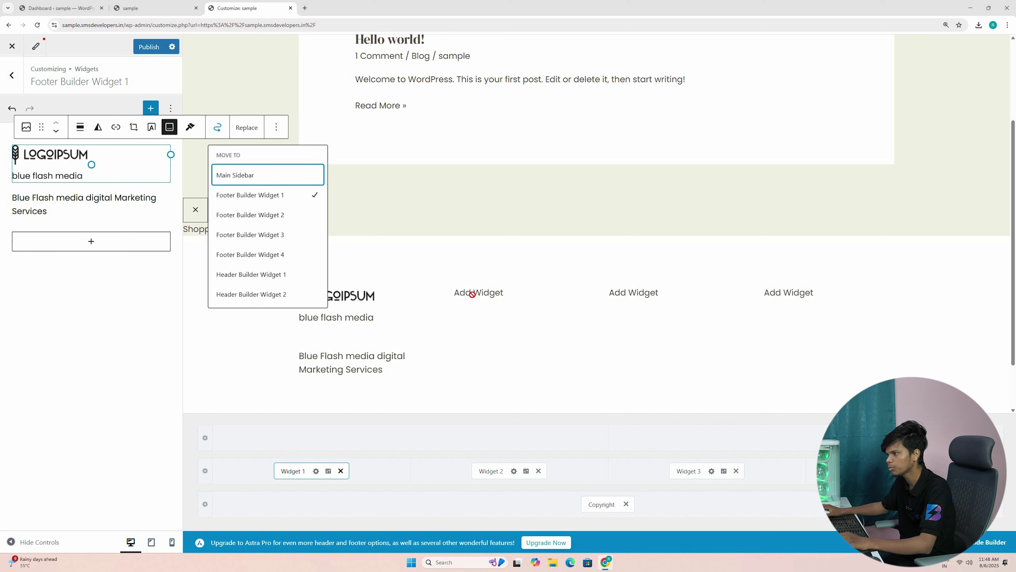
{"action": "left_click", "coordinate": [248, 127]}
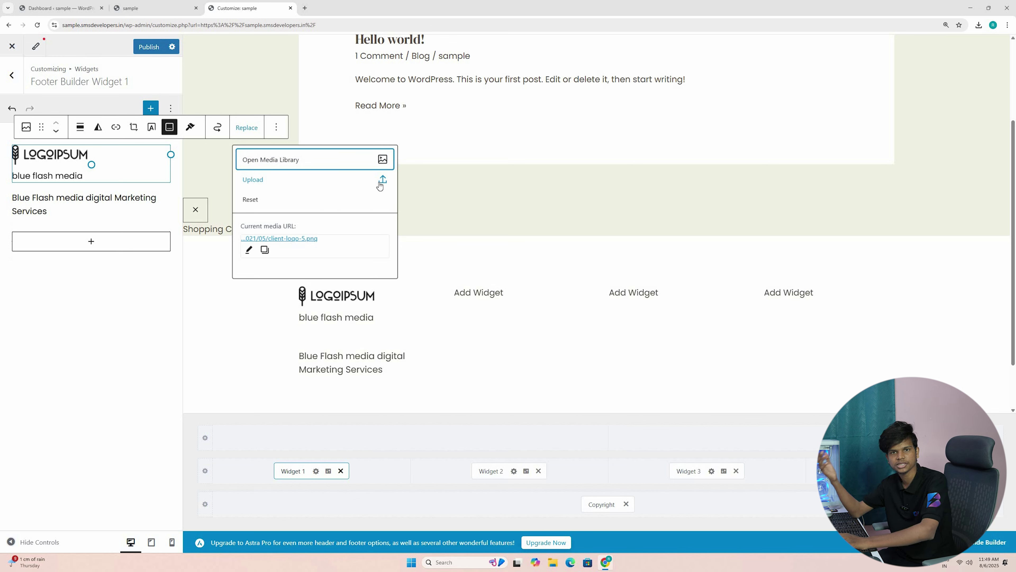
{"action": "left_click", "coordinate": [263, 237]}
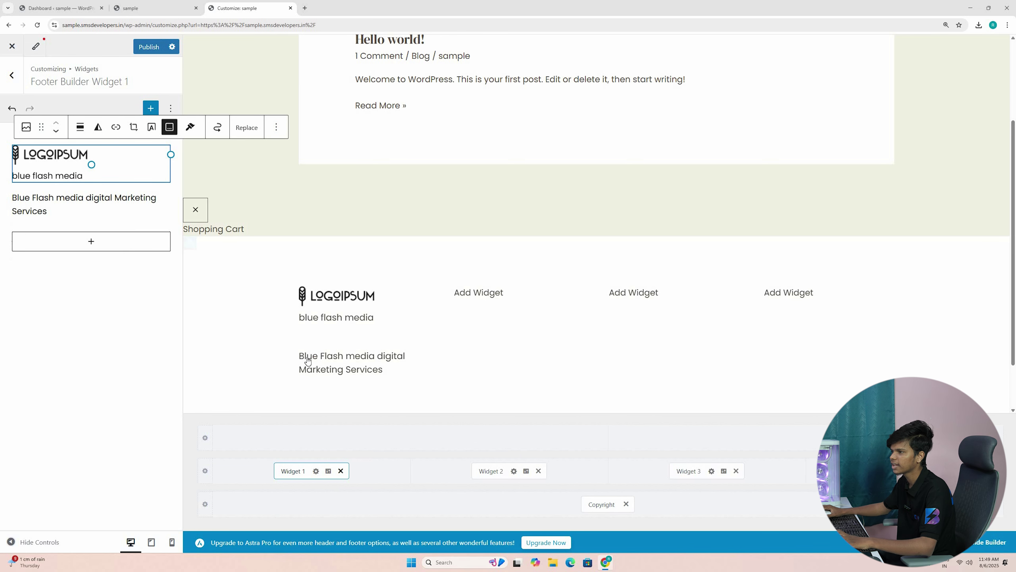
{"action": "left_click", "coordinate": [145, 203]}
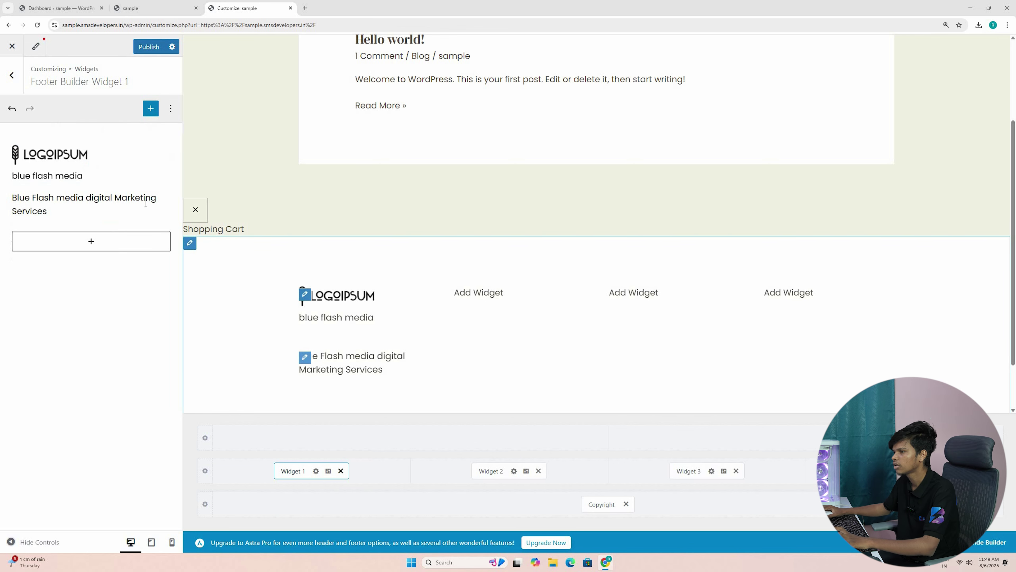
{"action": "left_click", "coordinate": [145, 203]}
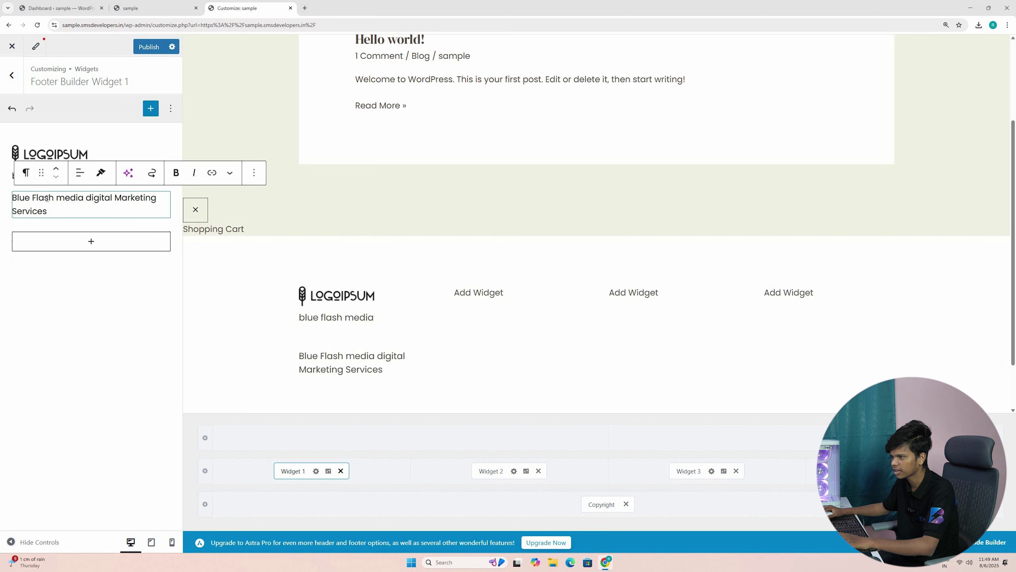
{"action": "key", "text": "shift+Right"}
{"action": "key", "text": "shift+Right"}
{"action": "key", "text": "shift+Right"}
{"action": "key", "text": "shift+Right"}
{"action": "key", "text": "shift+Right"}
{"action": "key", "text": "shift+Right"}
{"action": "key", "text": "shift+Right"}
{"action": "key", "text": "shift+Right"}
{"action": "key", "text": "shift+Right"}
{"action": "key", "text": "shift+Right"}
{"action": "key", "text": "shift+Right"}
{"action": "key", "text": "shift+Right"}
{"action": "key", "text": "shift+Right"}
{"action": "key", "text": "shift+Right"}
{"action": "key", "text": "shift+Right"}
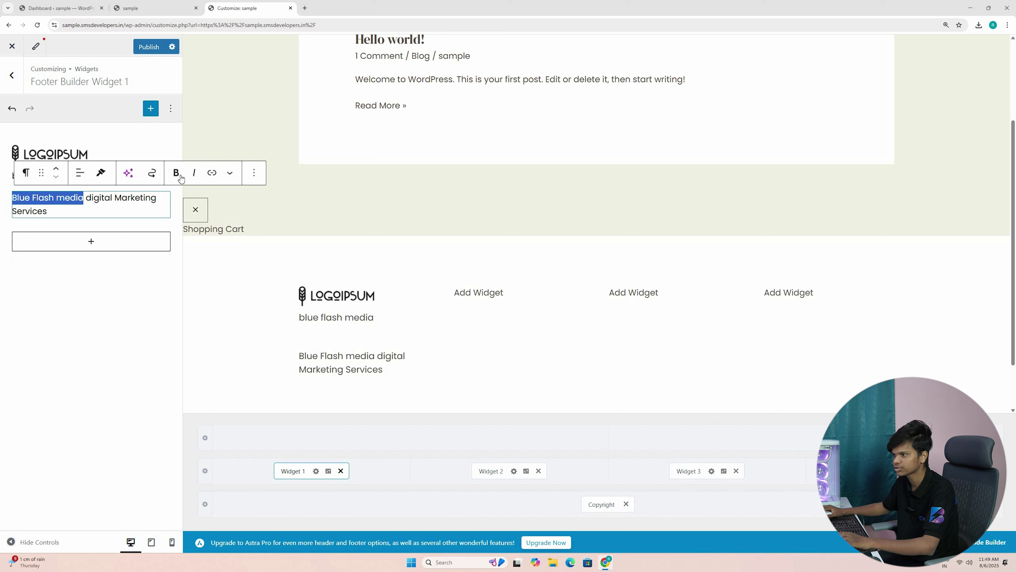
{"action": "left_click", "coordinate": [211, 173]}
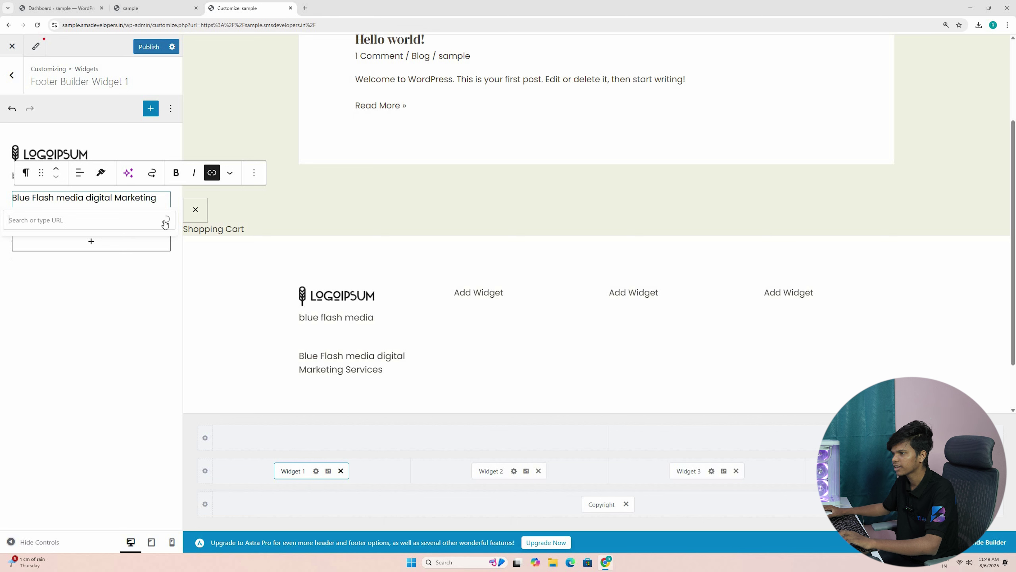
{"action": "type", "text": "https://sample.smsdevelopers.in/"}
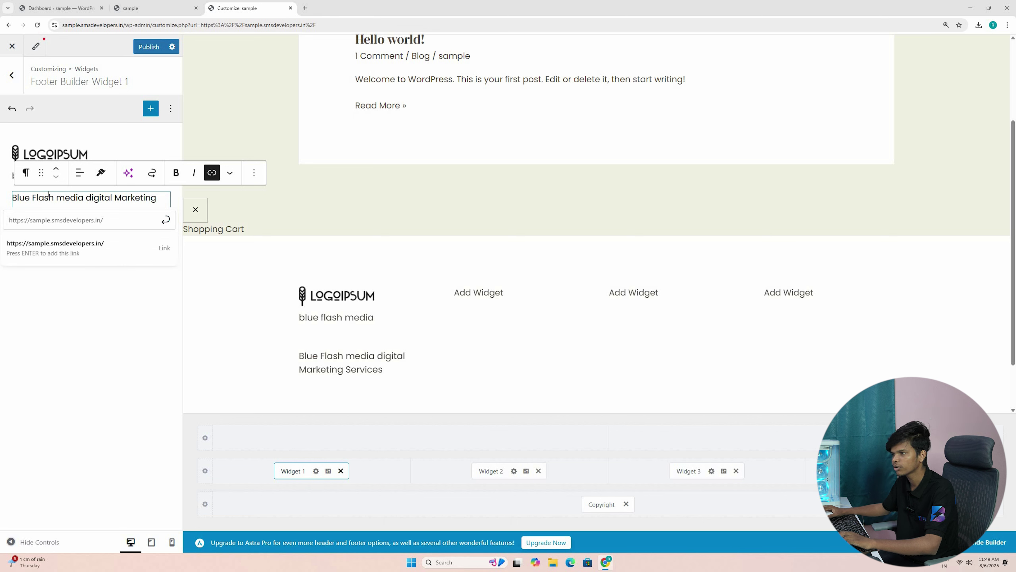
{"action": "key", "text": "Return"}
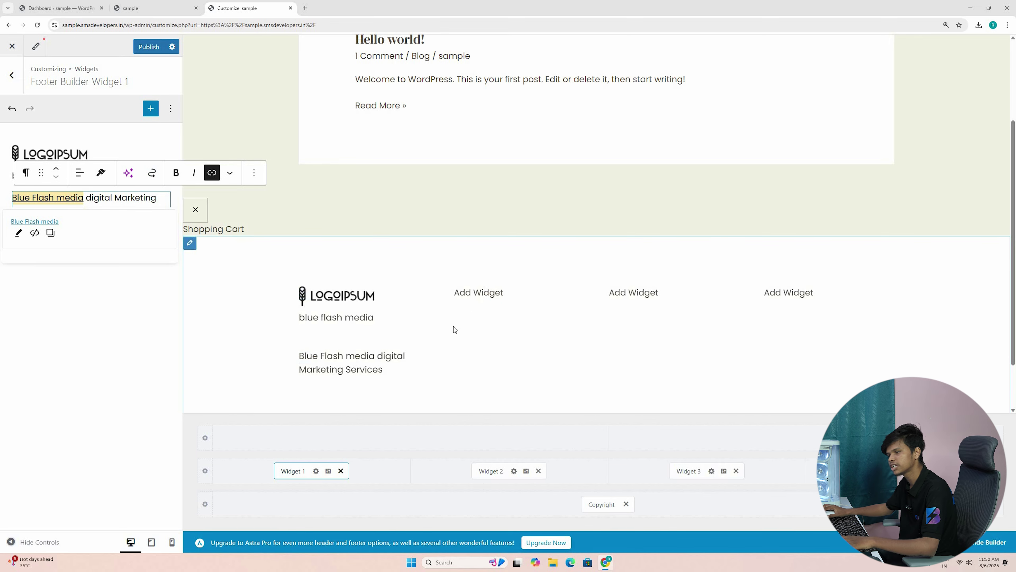
Highlight the linked words "Blue Flash media" with a text color, trying Vivid green cyan and settling on a near-black swatch.
{"action": "left_click", "coordinate": [230, 172]}
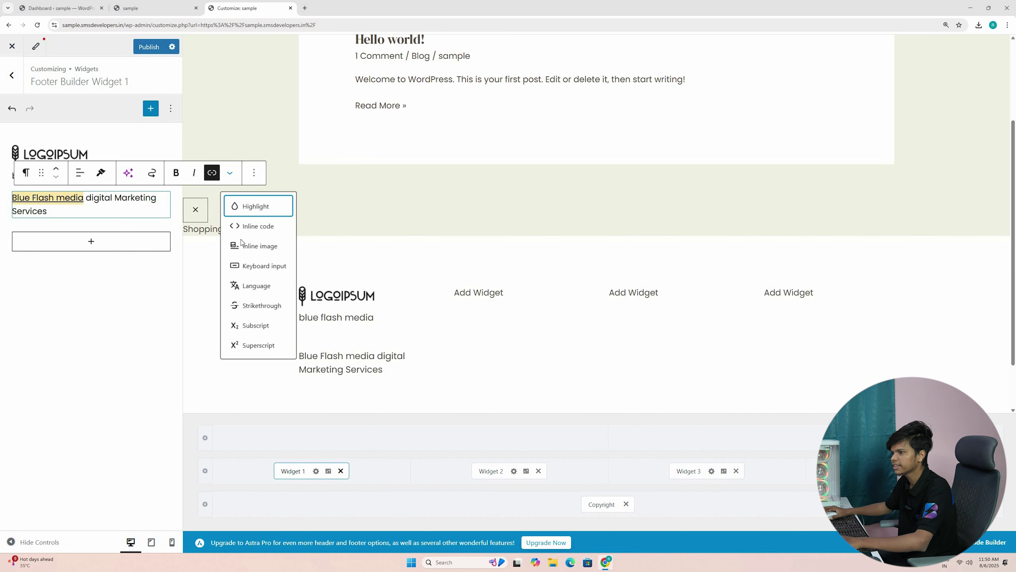
{"action": "key", "text": "Return"}
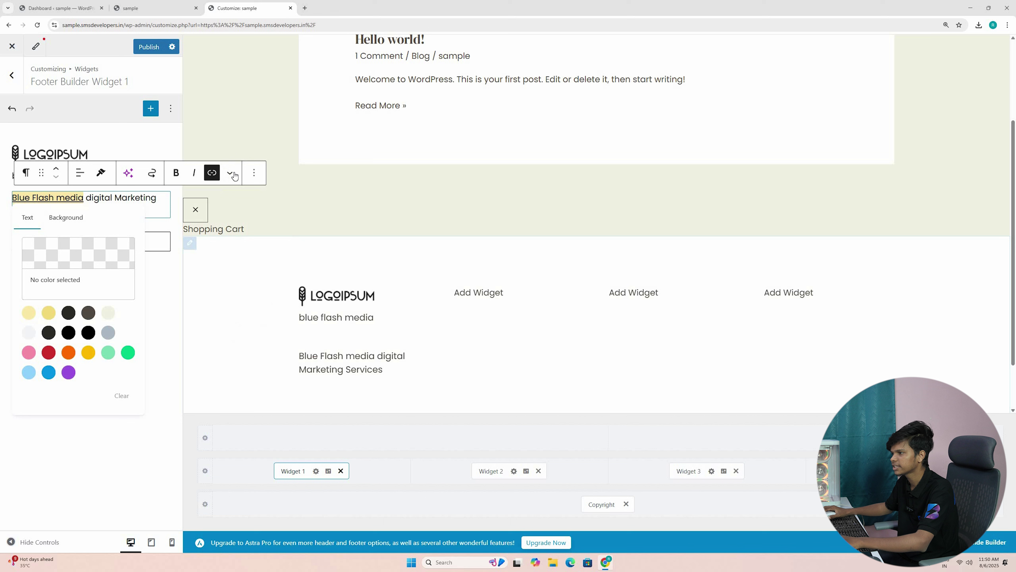
{"action": "left_click", "coordinate": [258, 209]}
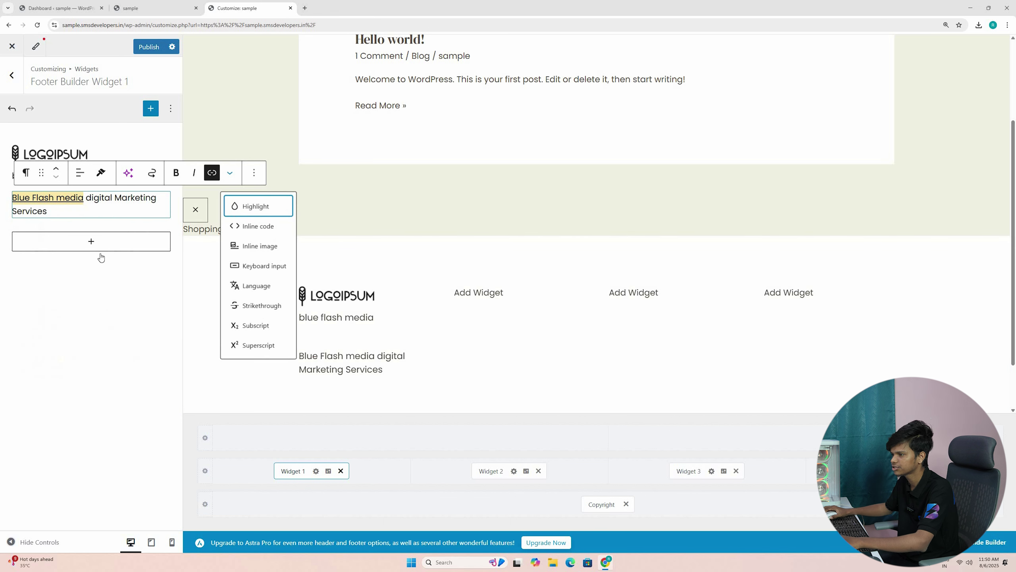
{"action": "key", "text": "Return"}
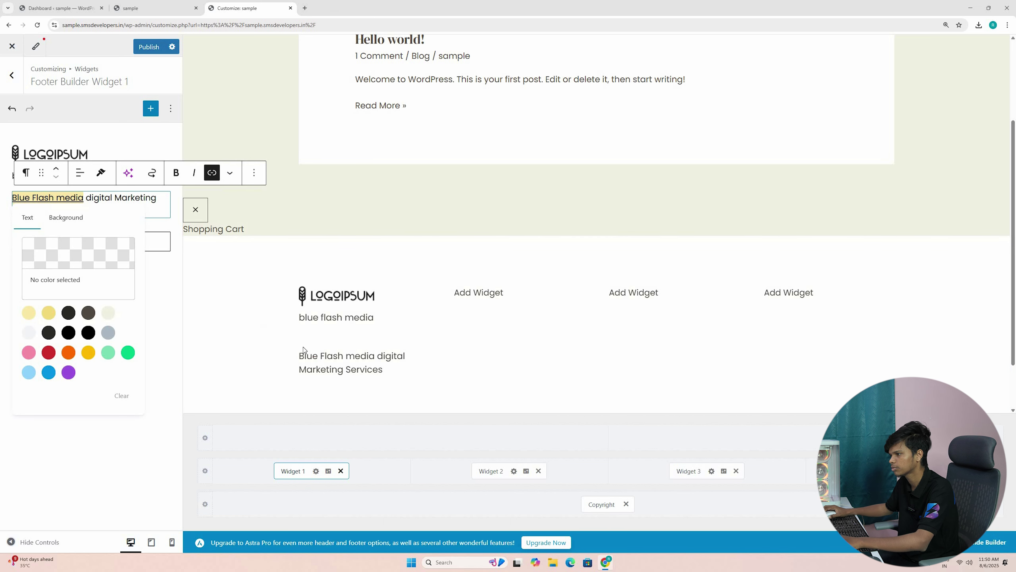
{"action": "key", "text": "Return"}
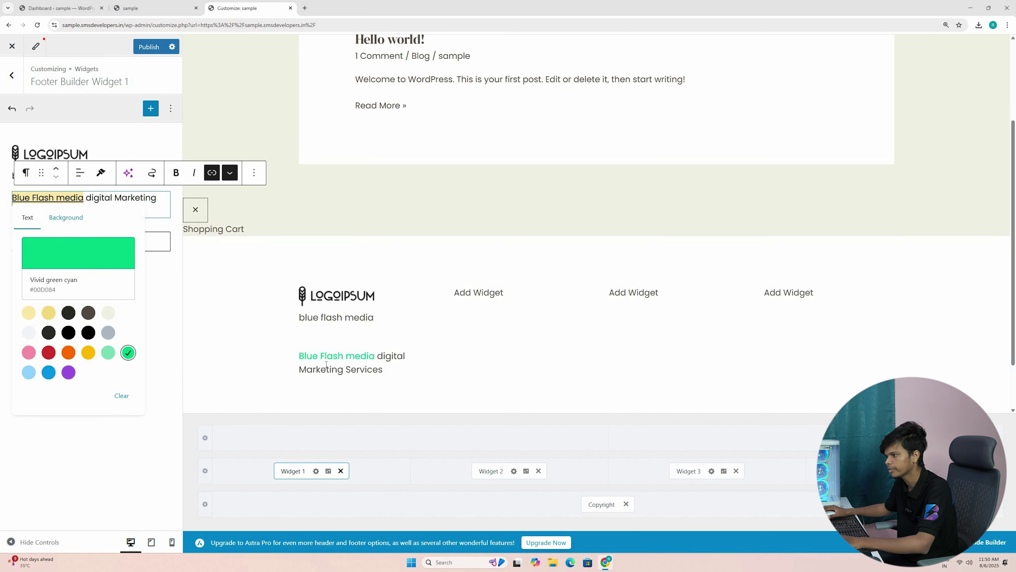
{"action": "left_click", "coordinate": [65, 217]}
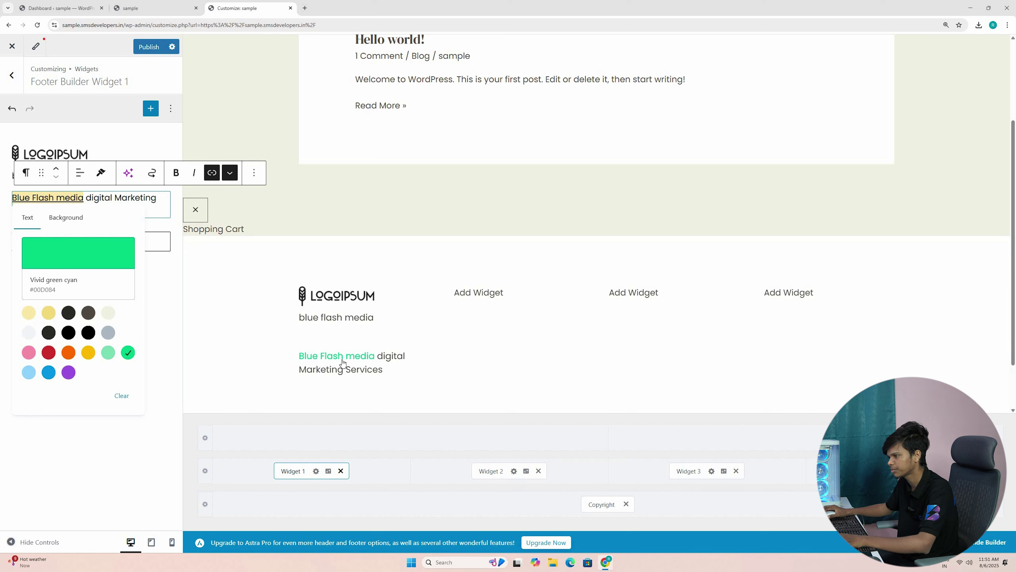
{"action": "left_click", "coordinate": [49, 332]}
{"action": "left_click", "coordinate": [104, 276]}
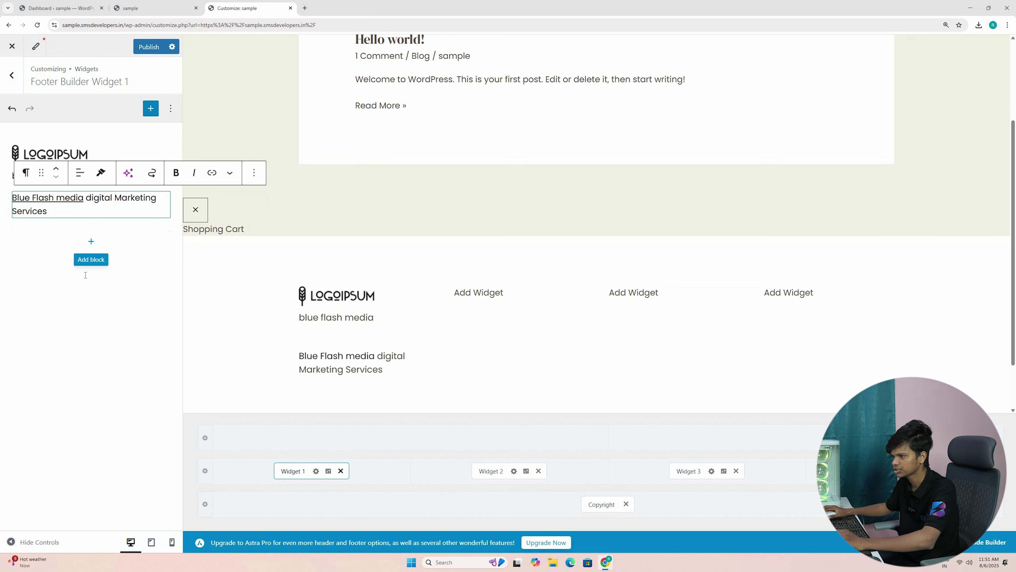
Search the blocks for "soci" and add a Social Icons block below the Widget 1 paragraph.
{"action": "left_click", "coordinate": [91, 241]}
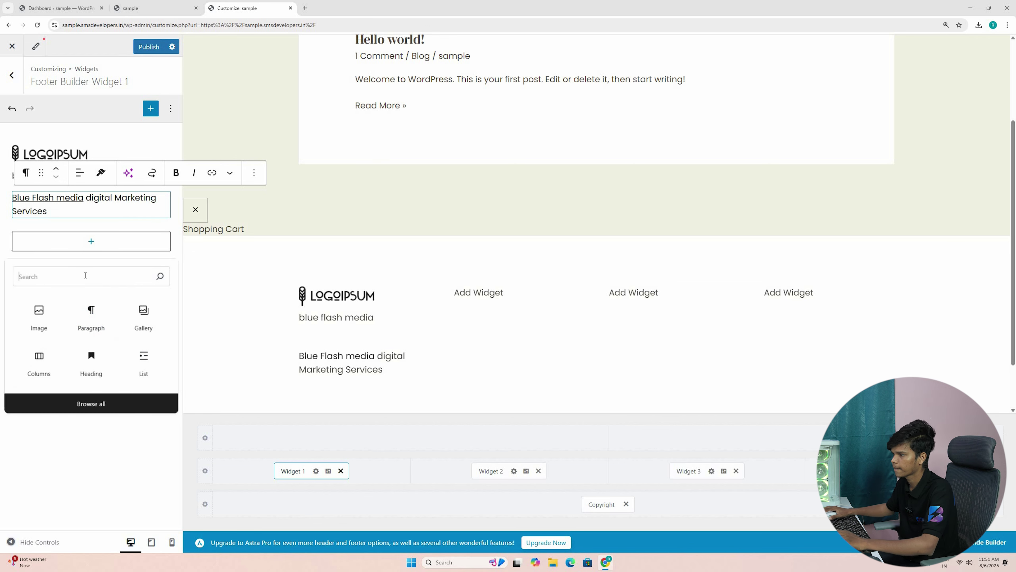
{"action": "type", "text": "soci"}
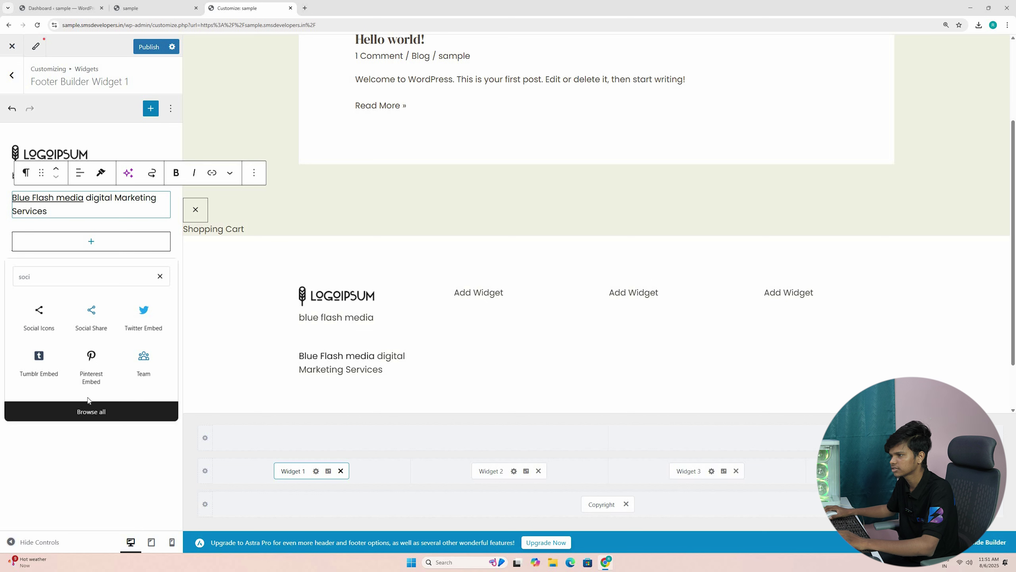
{"action": "key", "text": "Return"}
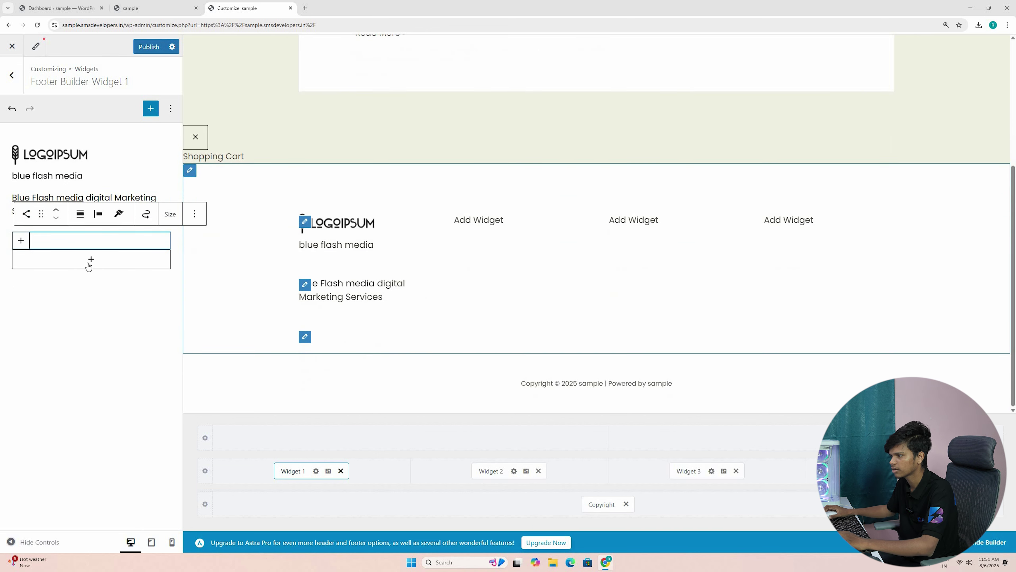
Add a Facebook icon to the Social Icons block in Widget 1.
{"action": "left_click", "coordinate": [22, 241]}
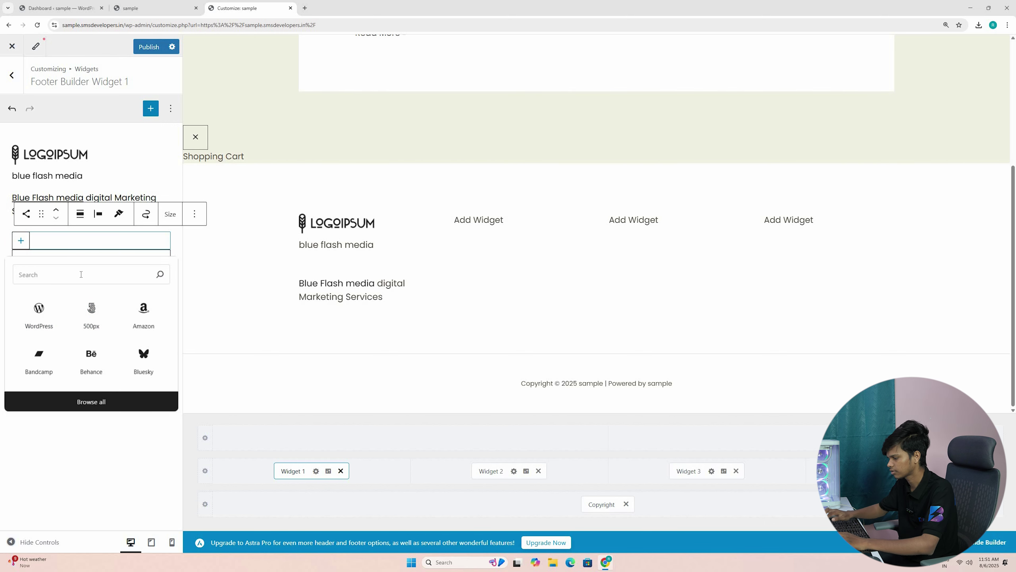
{"action": "type", "text": "fb"}
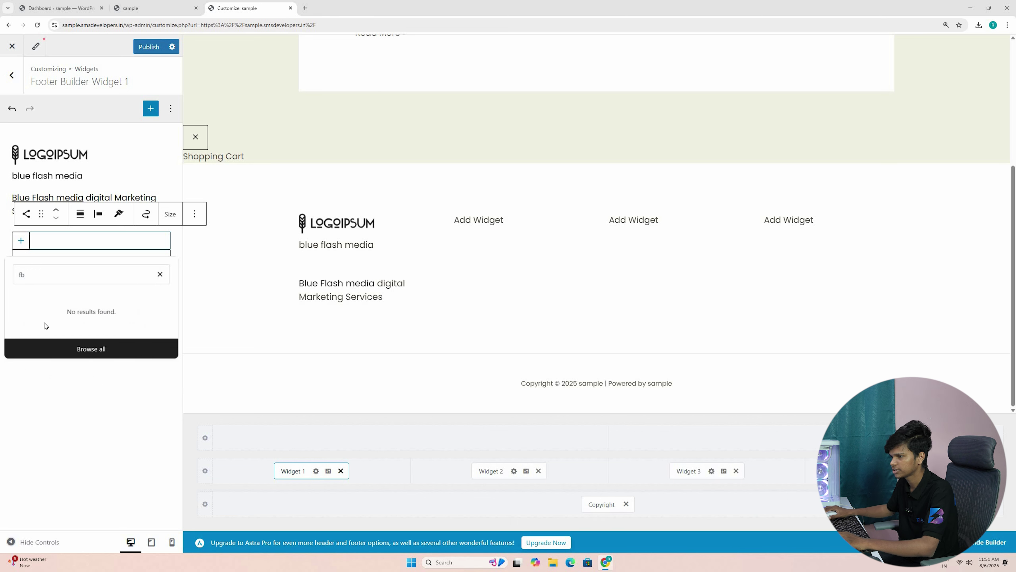
{"action": "key", "text": "BackSpace"}
{"action": "type", "text": "a"}
{"action": "left_click", "coordinate": [44, 306]}
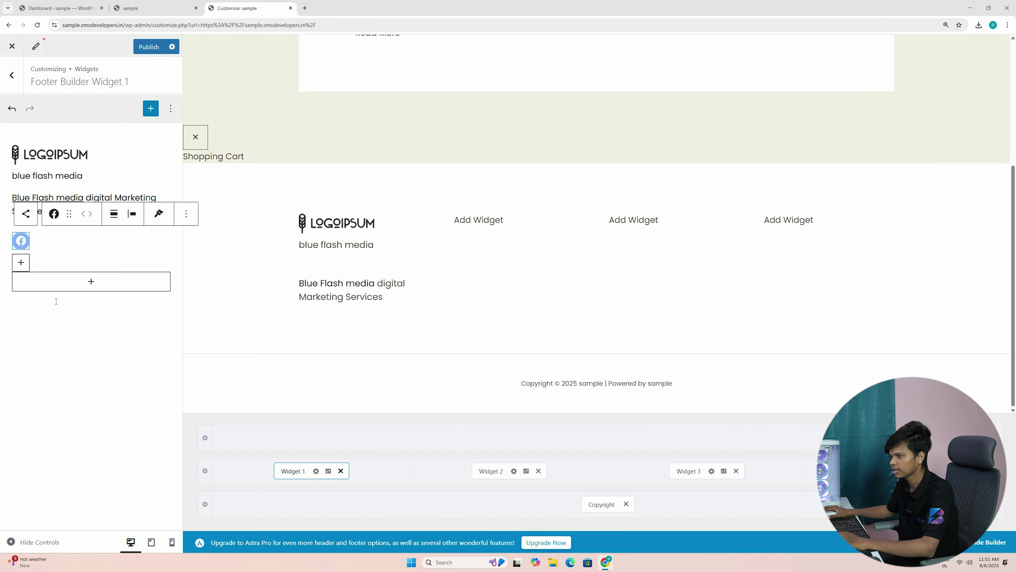
Add Instagram and YouTube icons after the Facebook icon in Widget 1's Social Icons block.
{"action": "left_click", "coordinate": [70, 289]}
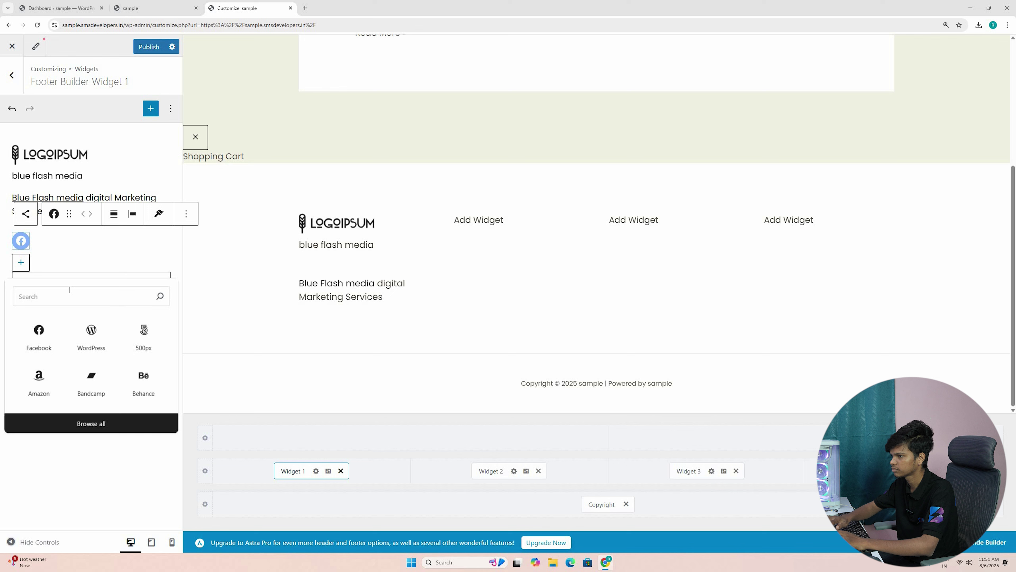
{"action": "type", "text": "insta"}
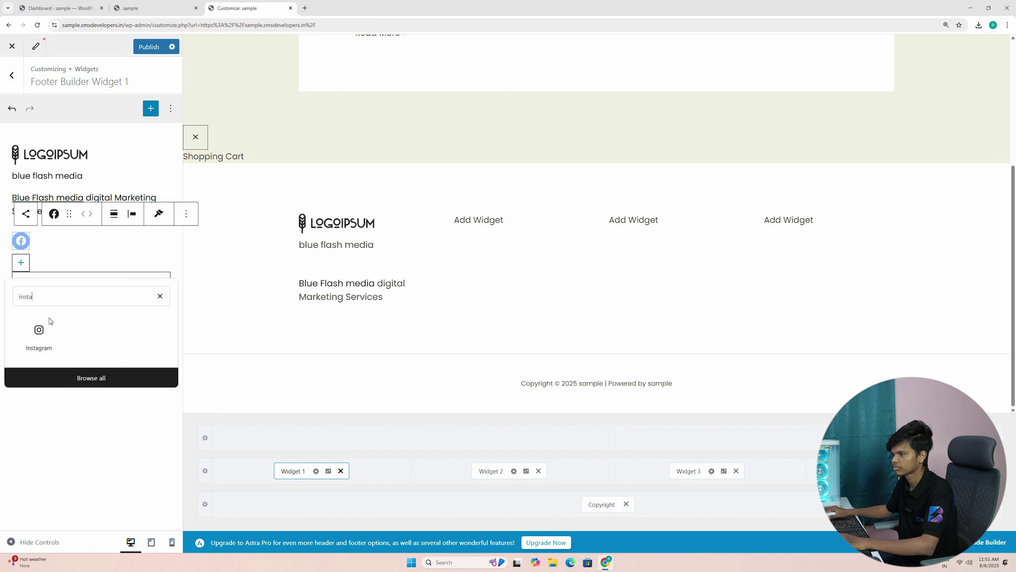
{"action": "left_click", "coordinate": [39, 334]}
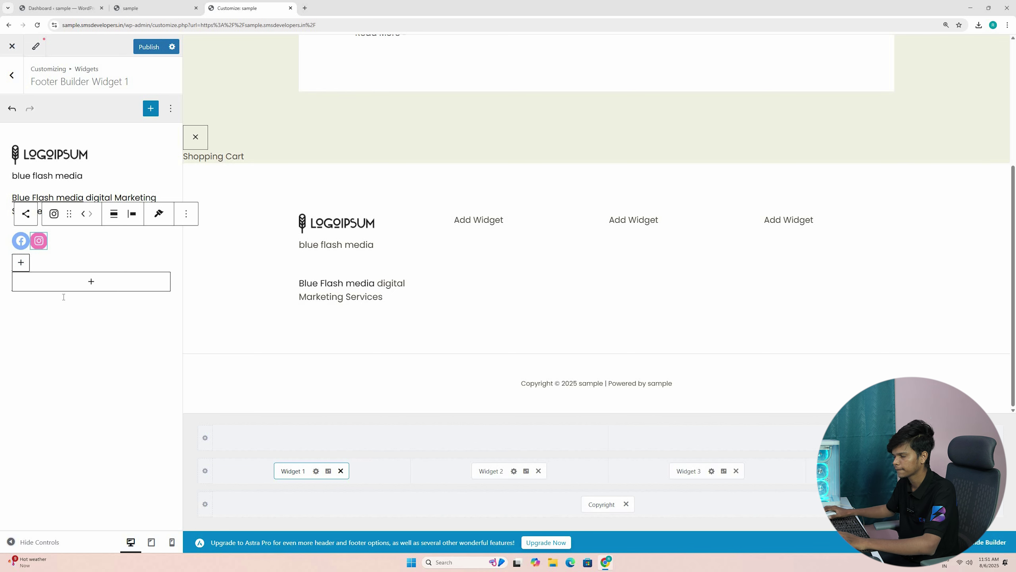
{"action": "left_click", "coordinate": [64, 297]}
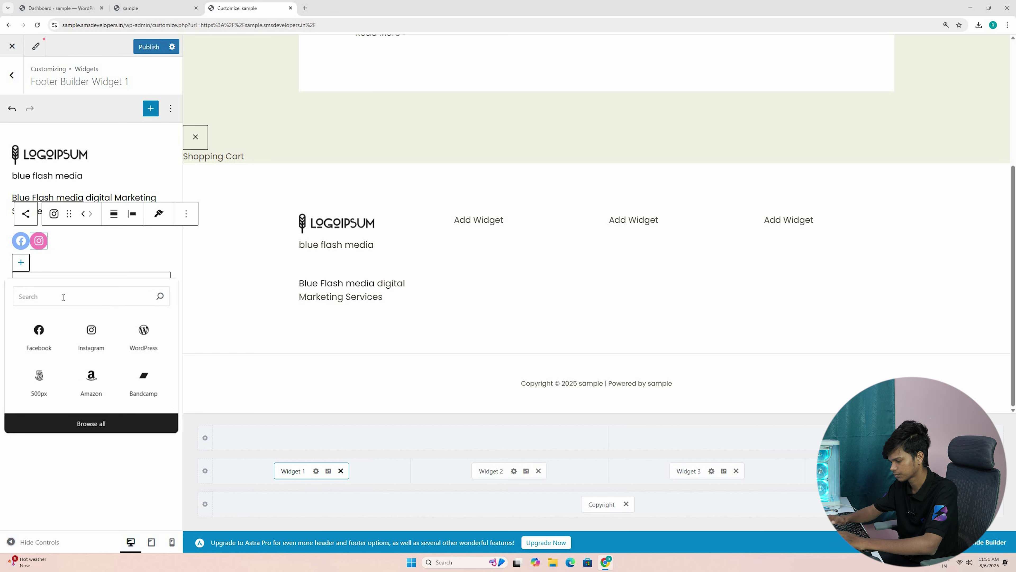
{"action": "type", "text": "yout"}
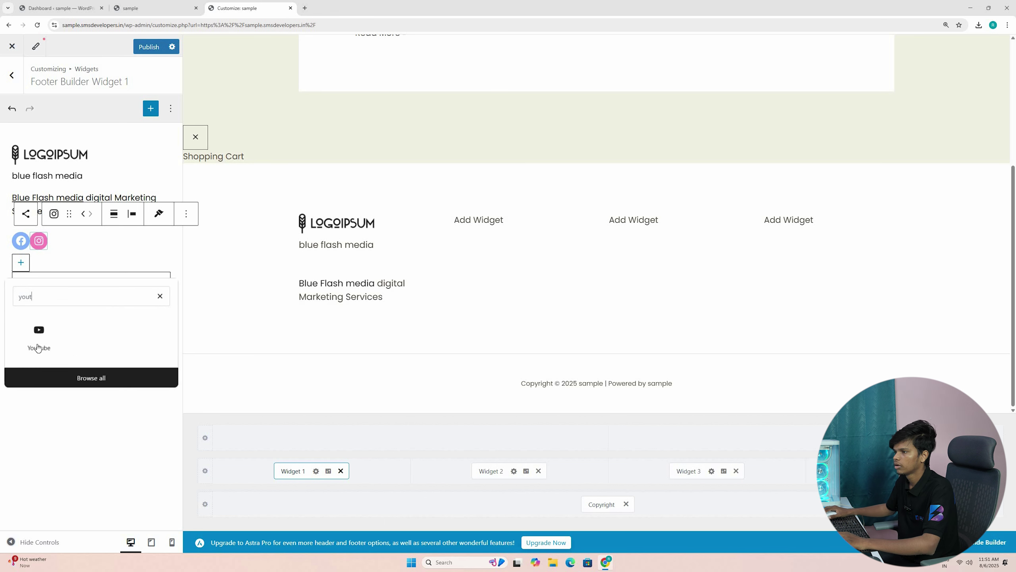
{"action": "type", "text": "ub"}
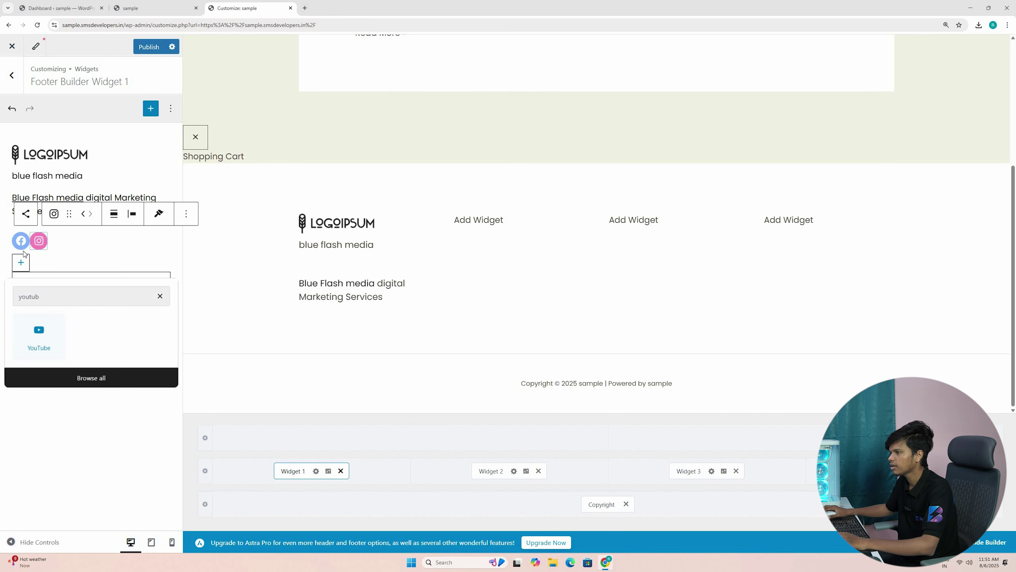
{"action": "left_click", "coordinate": [38, 335]}
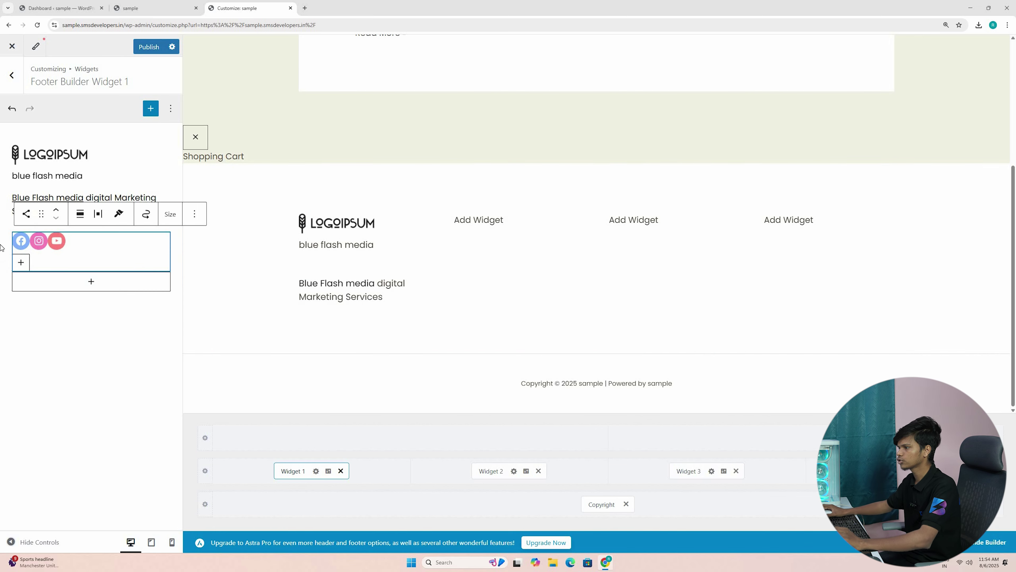
{"action": "left_click", "coordinate": [500, 297]}
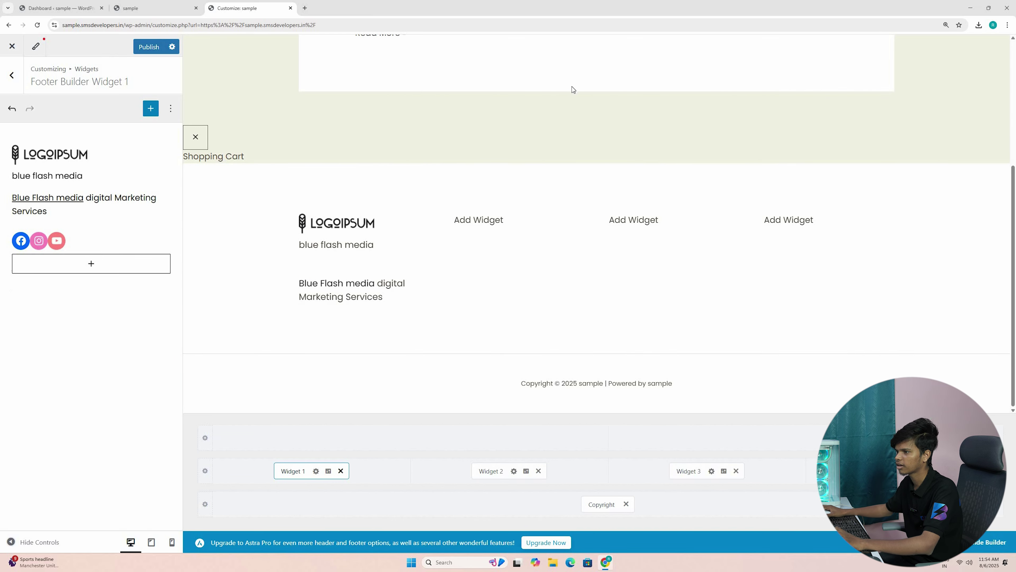
Open the Facebook icon's social link for editing, staying on the page when asked about leaving the site.
{"action": "left_click", "coordinate": [21, 241]}
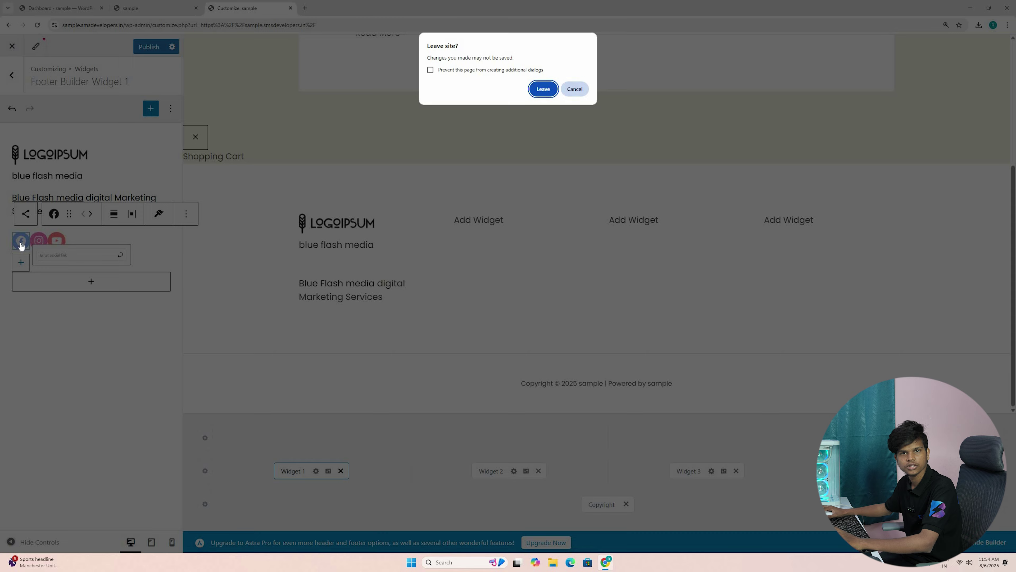
{"action": "key", "text": "Escape"}
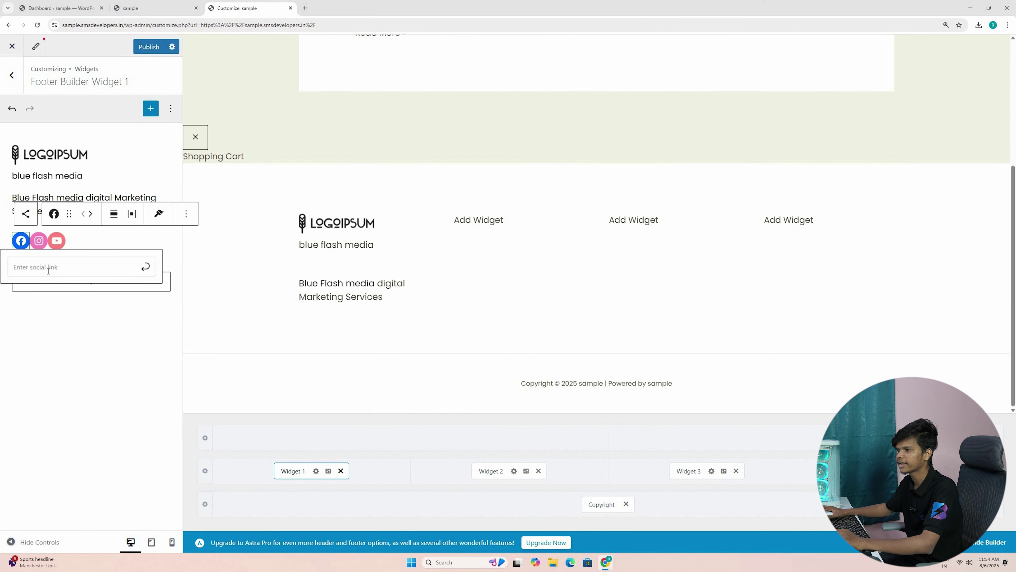
{"action": "left_click", "coordinate": [49, 266]}
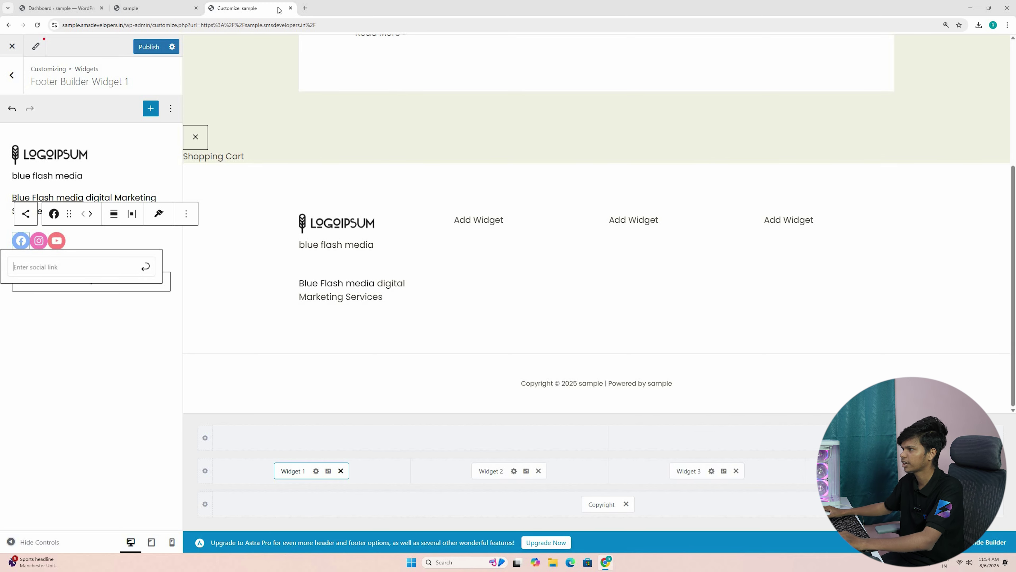
Search Google for "blue flash media" in a new tab and open its Facebook page, dismissing the login prompt.
{"action": "key", "text": "ctrl+t"}
{"action": "left_click", "coordinate": [392, 148]}
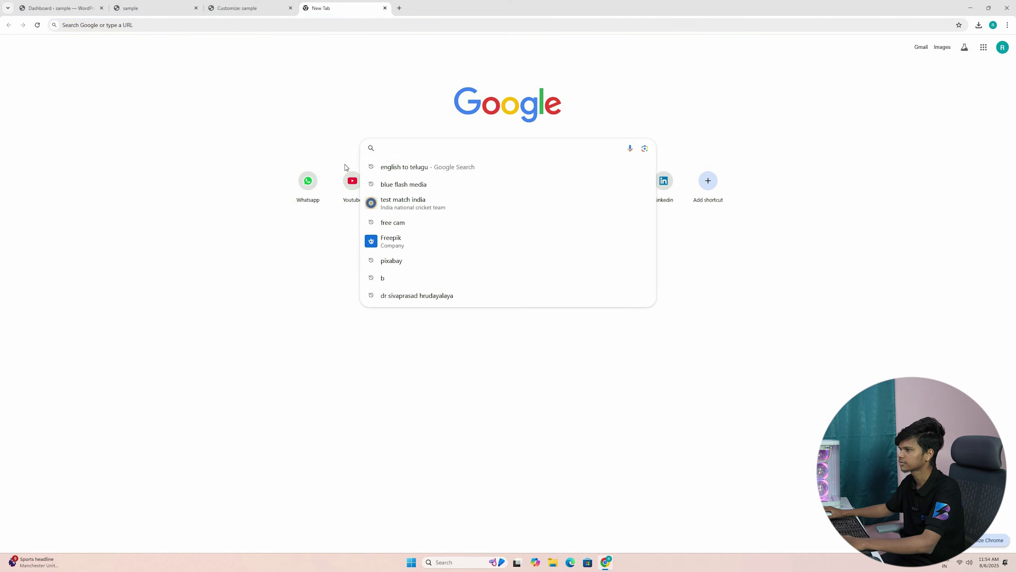
{"action": "key", "text": "Down"}
{"action": "key", "text": "Down"}
{"action": "key", "text": "Return"}
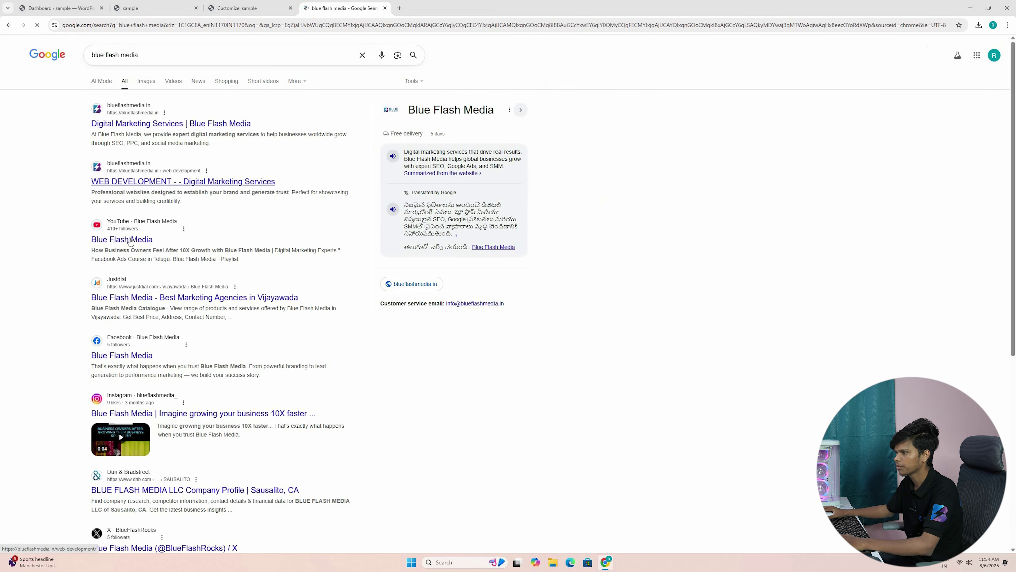
{"action": "scroll", "coordinate": [421, 271], "scroll_direction": "down", "scroll_amount": 3}
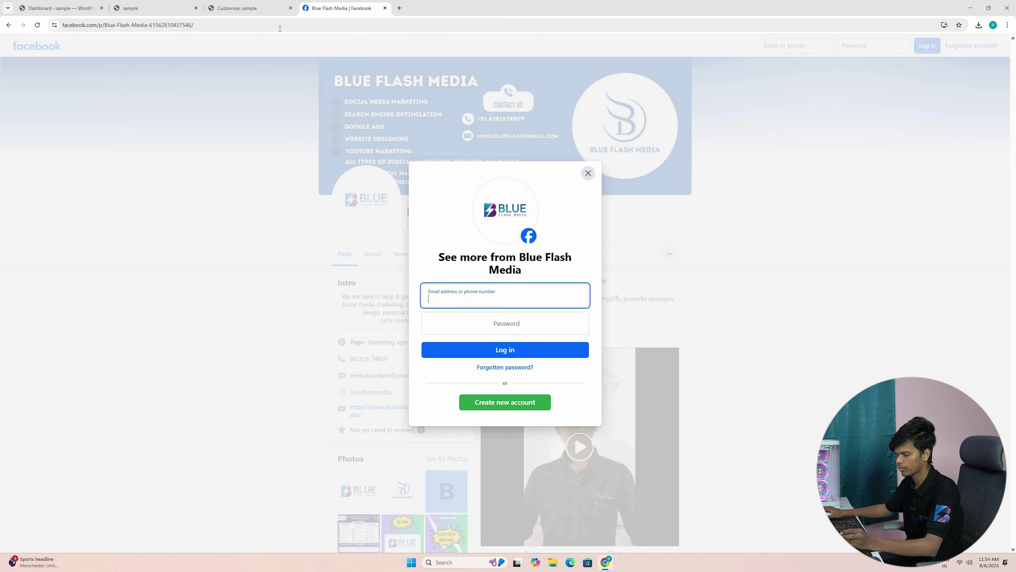
{"action": "key", "text": "Escape"}
Copy the Blue Flash Media Facebook page address and apply it as the Facebook icon's link in Widget 1.
{"action": "left_click", "coordinate": [280, 25]}
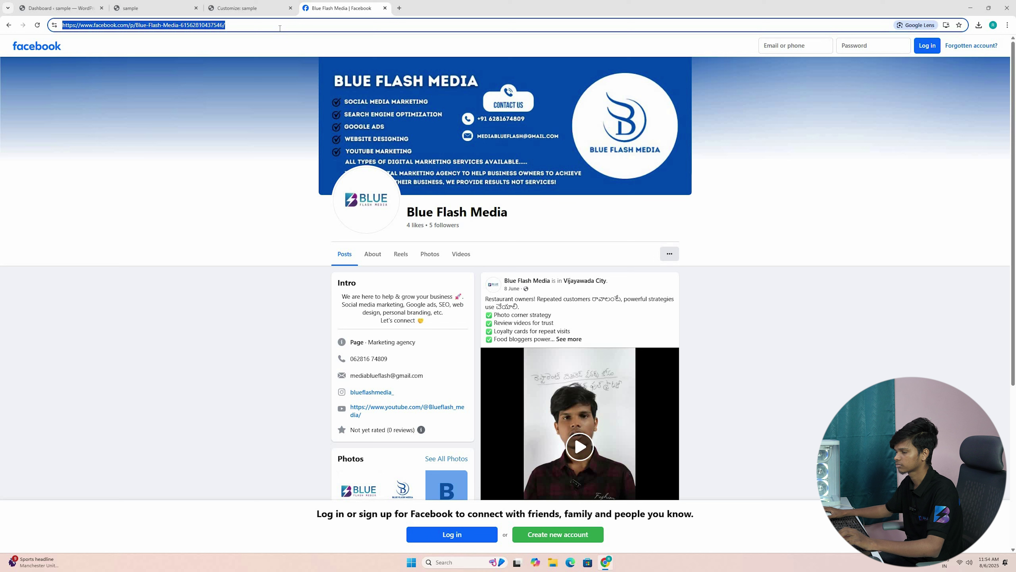
{"action": "key", "text": "BackSpace"}
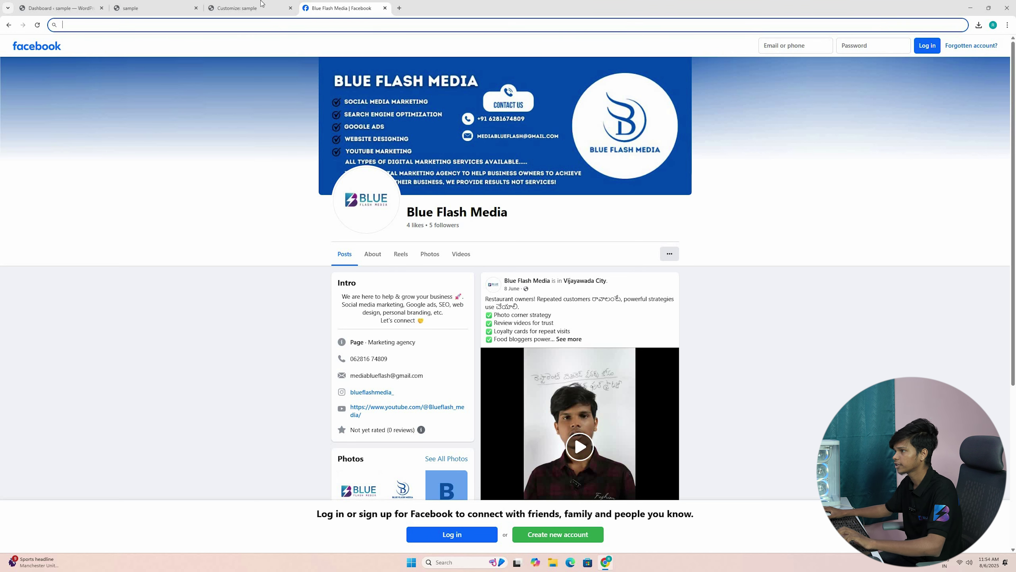
{"action": "key", "text": "ctrl+z"}
{"action": "key", "text": "ctrl+c"}
{"action": "key", "text": "ctrl+shift+Tab"}
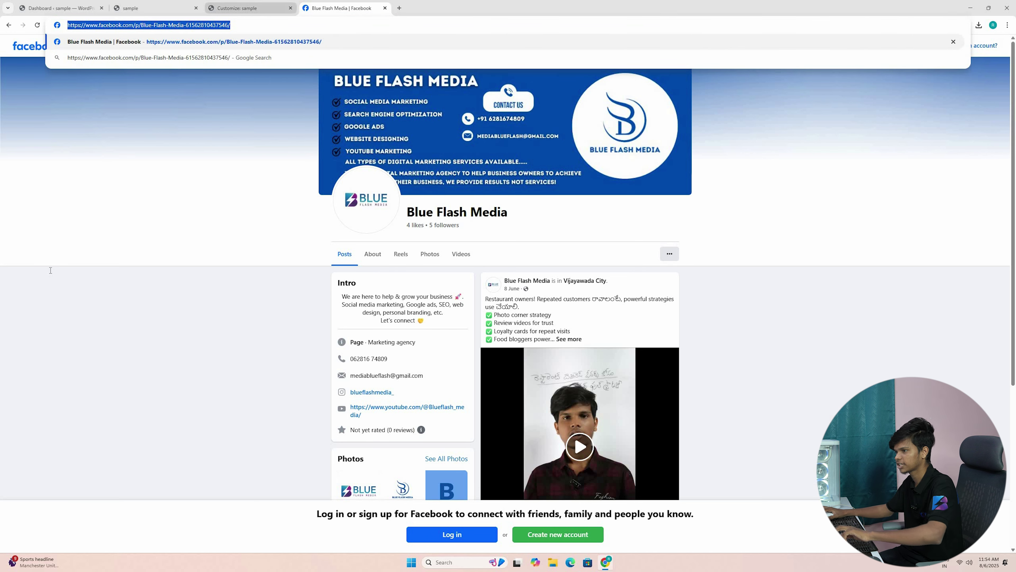
{"action": "key", "text": "ctrl+v"}
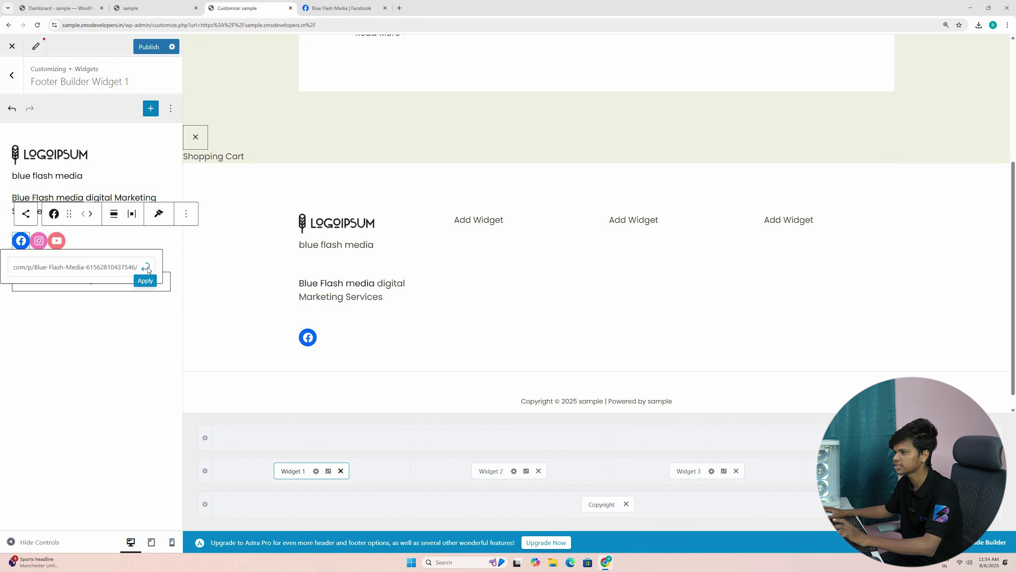
{"action": "left_click", "coordinate": [145, 267]}
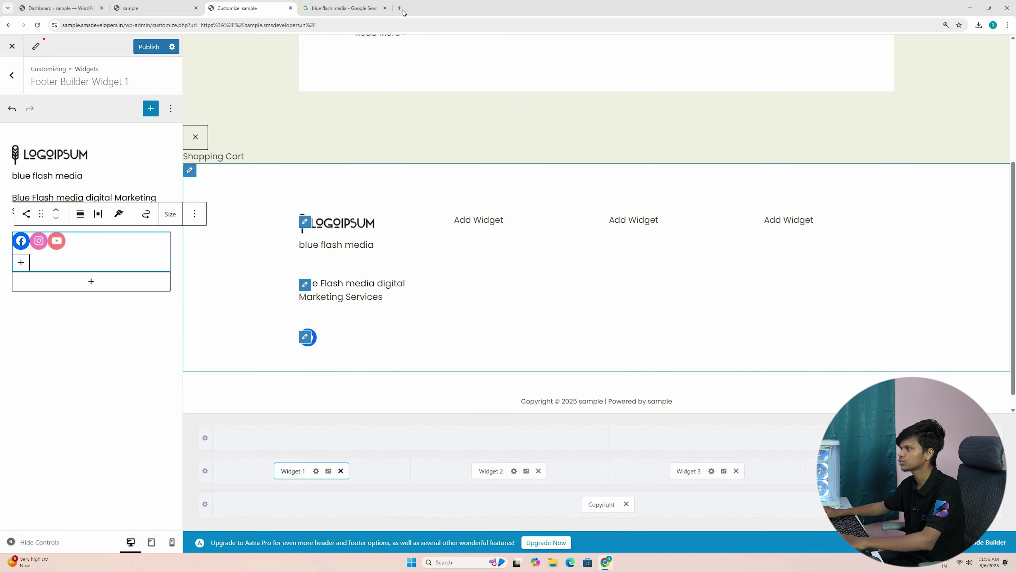
Open the blueflashmedia.in website from the search results and try the YouTube link in its footer.
{"action": "key", "text": "ctrl+t"}
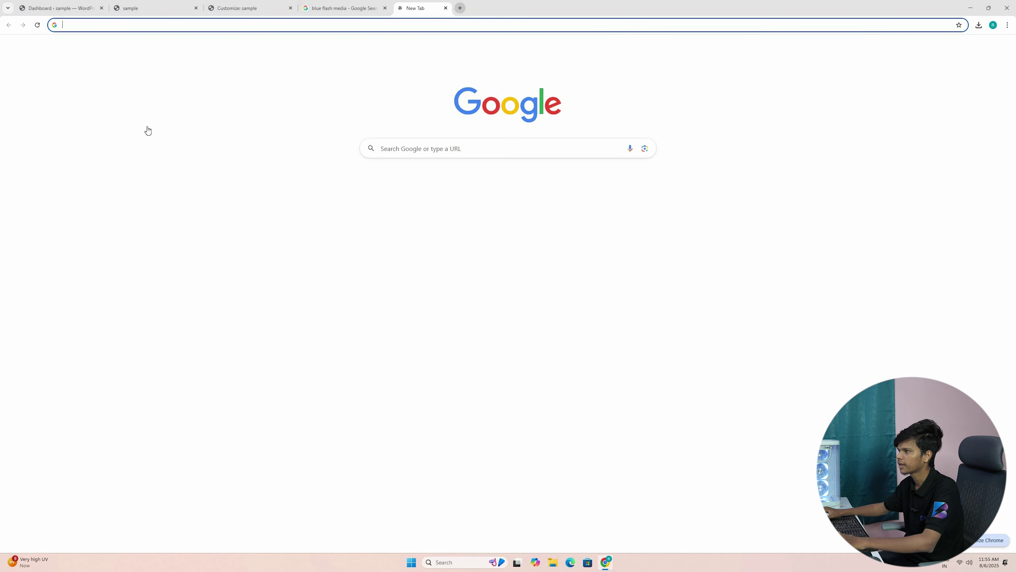
{"action": "key", "text": "ctrl+shift+Tab"}
{"action": "scroll", "coordinate": [402, 90], "scroll_direction": "up", "scroll_amount": 3}
{"action": "left_click", "coordinate": [411, 283]}
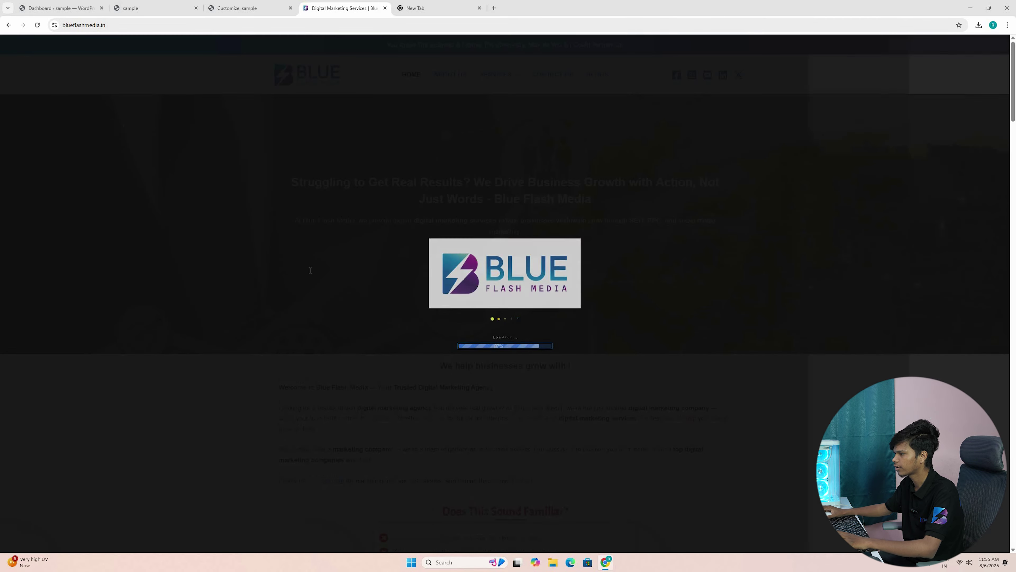
{"action": "scroll", "coordinate": [319, 274], "scroll_direction": "down", "scroll_amount": 10}
{"action": "scroll", "coordinate": [320, 300], "scroll_direction": "down", "scroll_amount": 20}
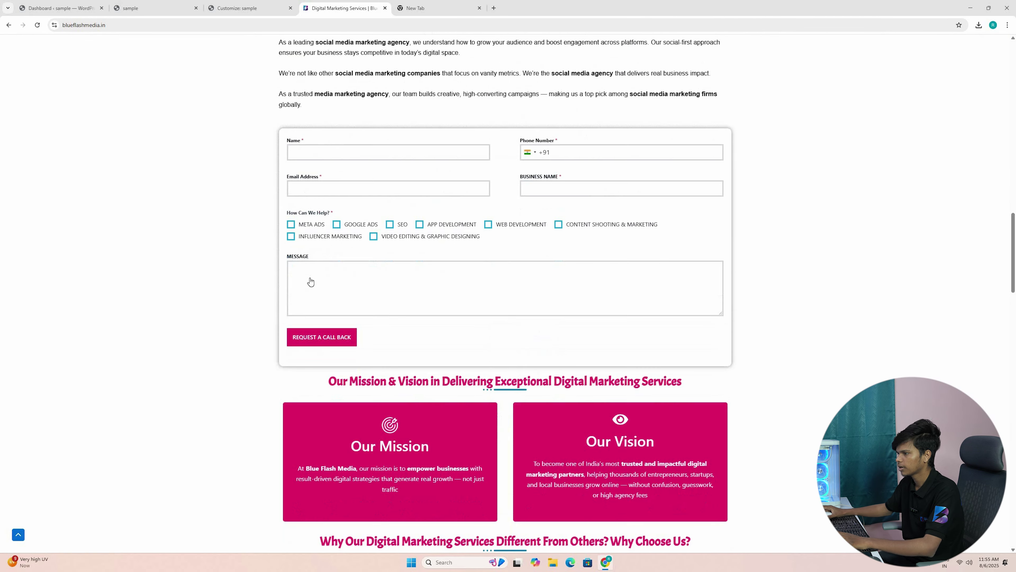
{"action": "scroll", "coordinate": [324, 361], "scroll_direction": "down", "scroll_amount": 15}
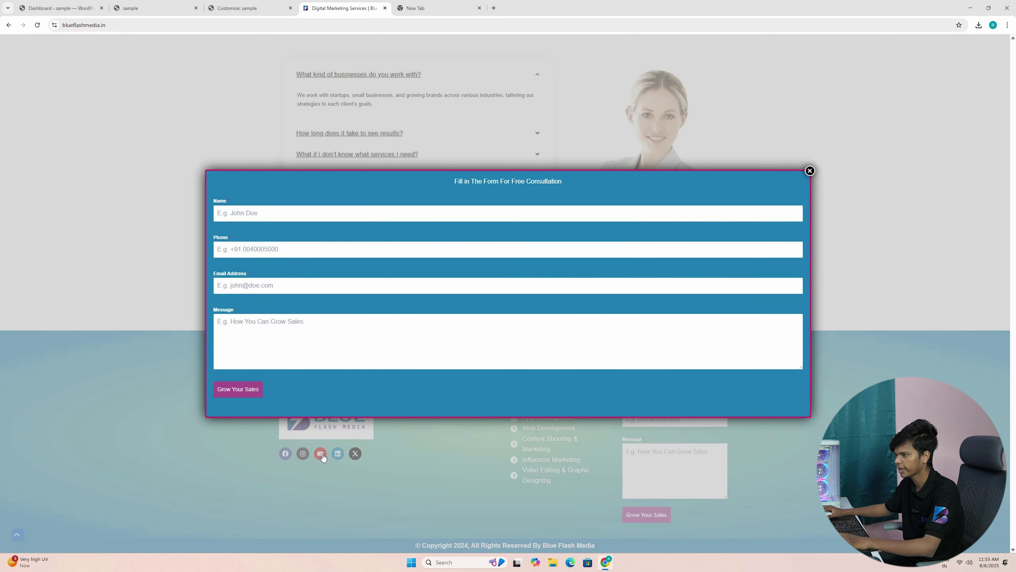
{"action": "left_click", "coordinate": [323, 456]}
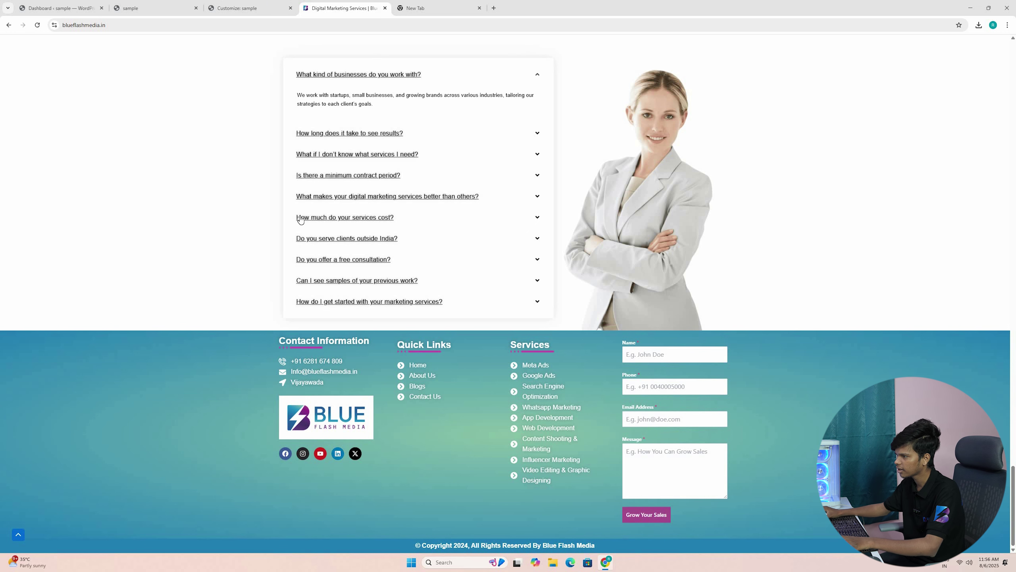
Return to the customizer and link the Instagram icon to the Instagram reel address and the YouTube icon to the Blue Flash Media channel.
{"action": "left_click", "coordinate": [244, 8]}
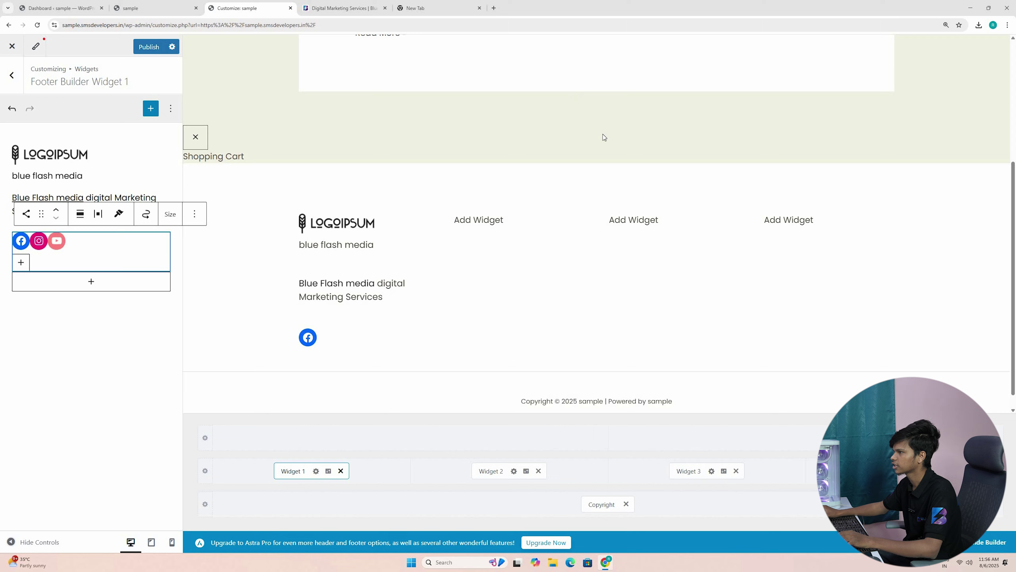
{"action": "left_click", "coordinate": [291, 8]}
{"action": "key", "text": "Escape"}
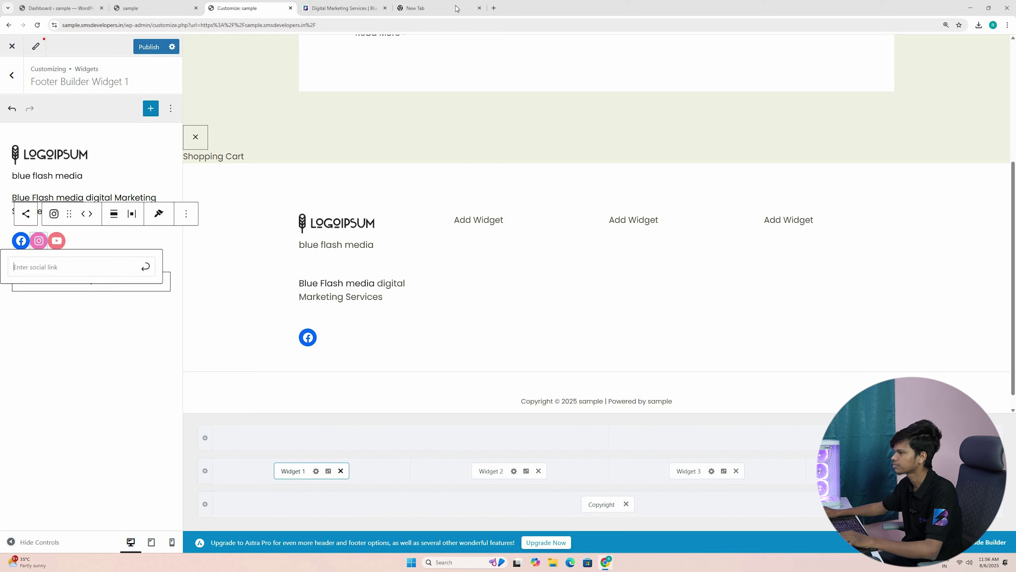
{"action": "key", "text": "ctrl+v"}
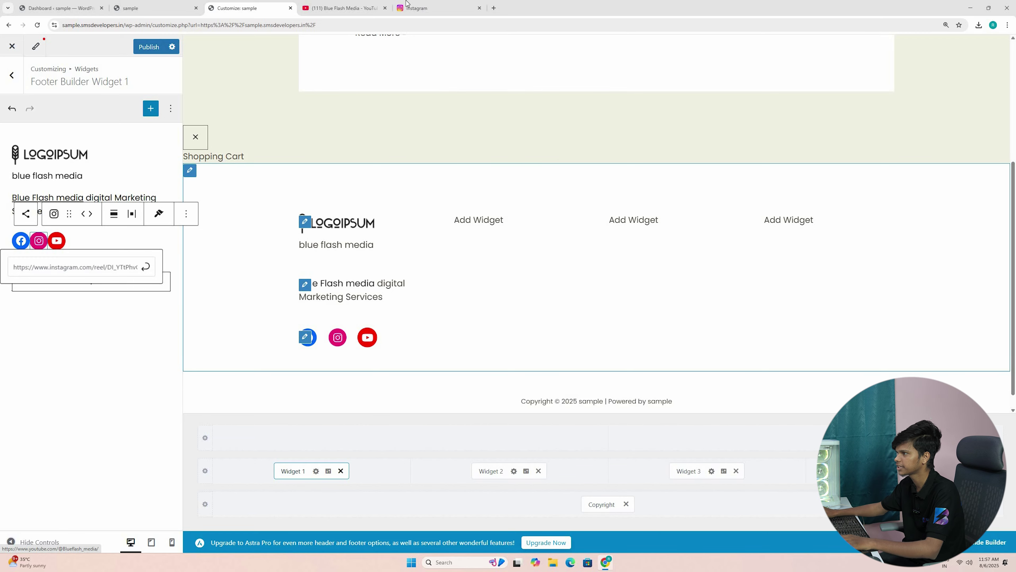
Close the browser tabs holding the Blue Flash Media YouTube channel and Instagram, returning to the customizer.
{"action": "left_click", "coordinate": [400, 7]}
{"action": "left_click", "coordinate": [340, 8]}
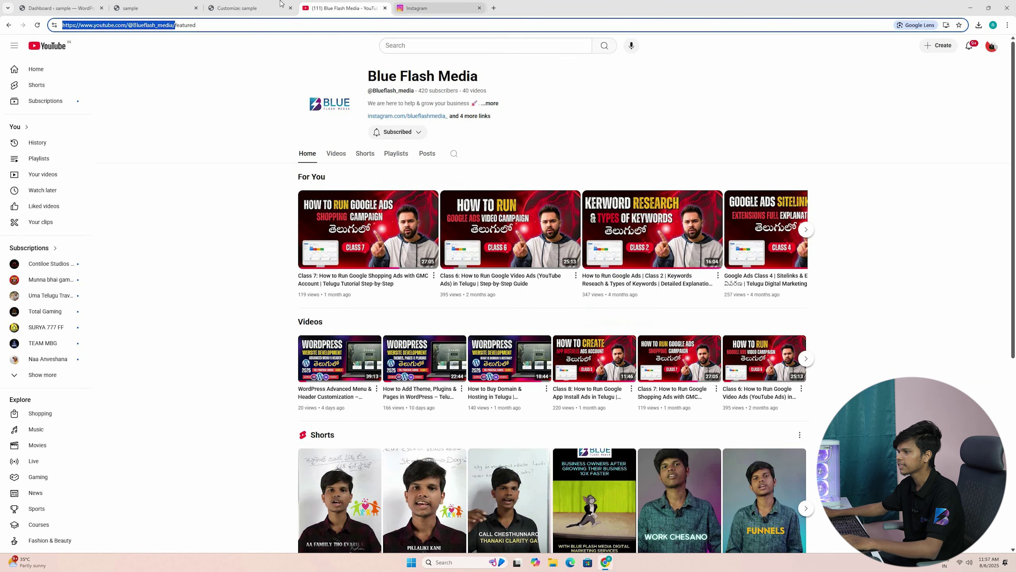
{"action": "key", "text": "ctrl+w"}
{"action": "key", "text": "ctrl+w"}
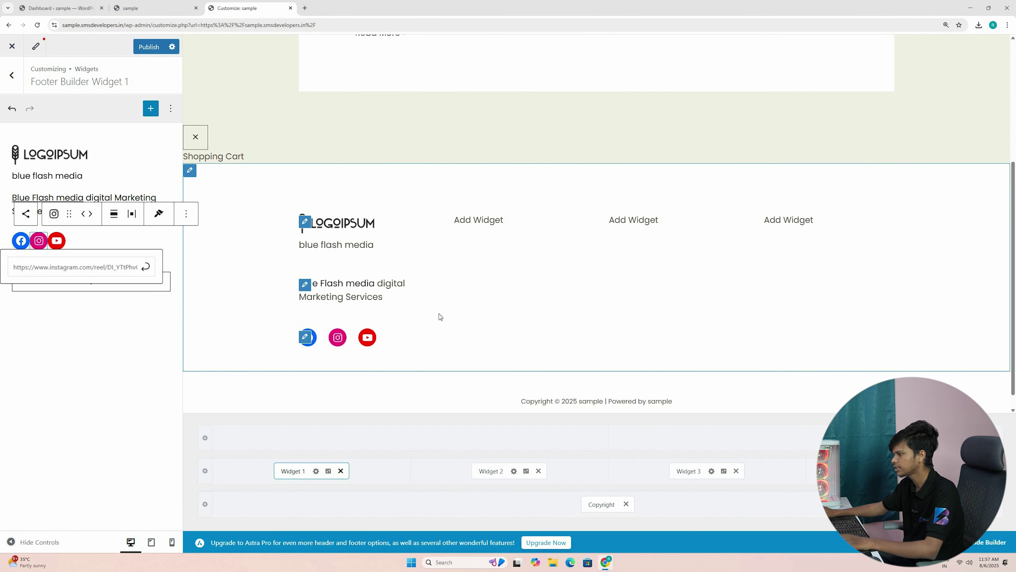
Add a Heading block with the bold text "Quick Links" to footer Widget 2.
{"action": "left_click", "coordinate": [486, 471]}
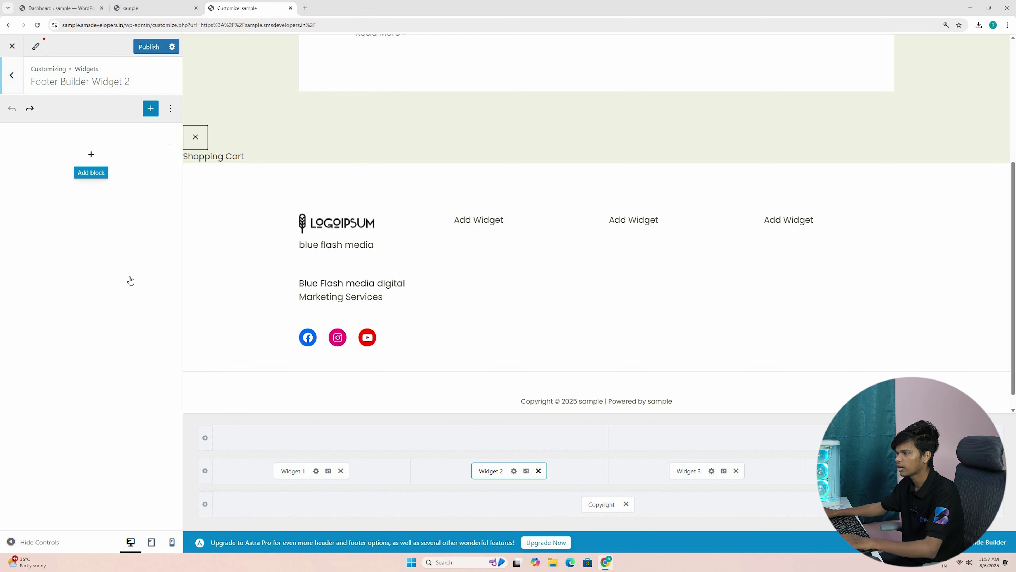
{"action": "key", "text": "Return"}
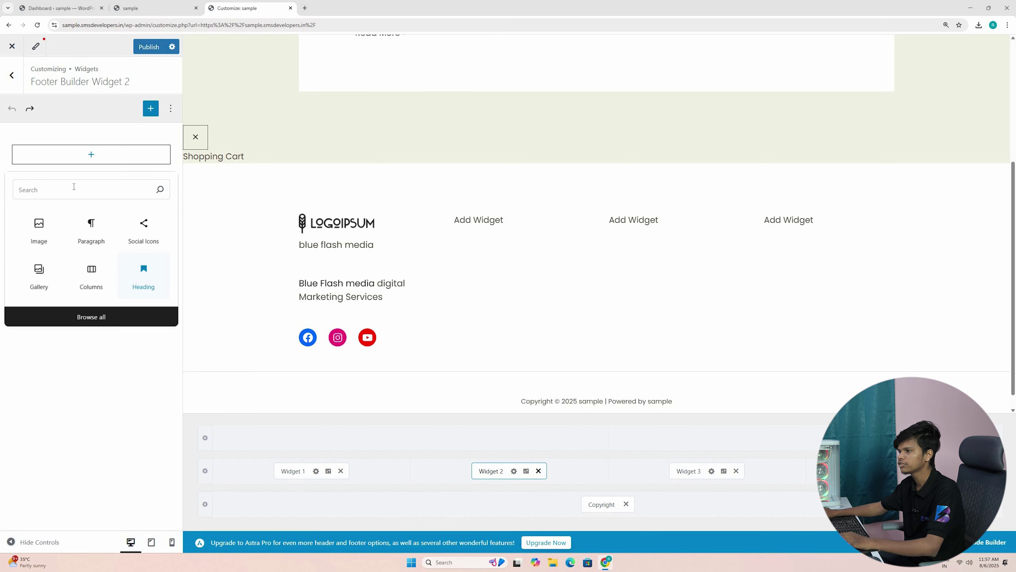
{"action": "key", "text": "Return"}
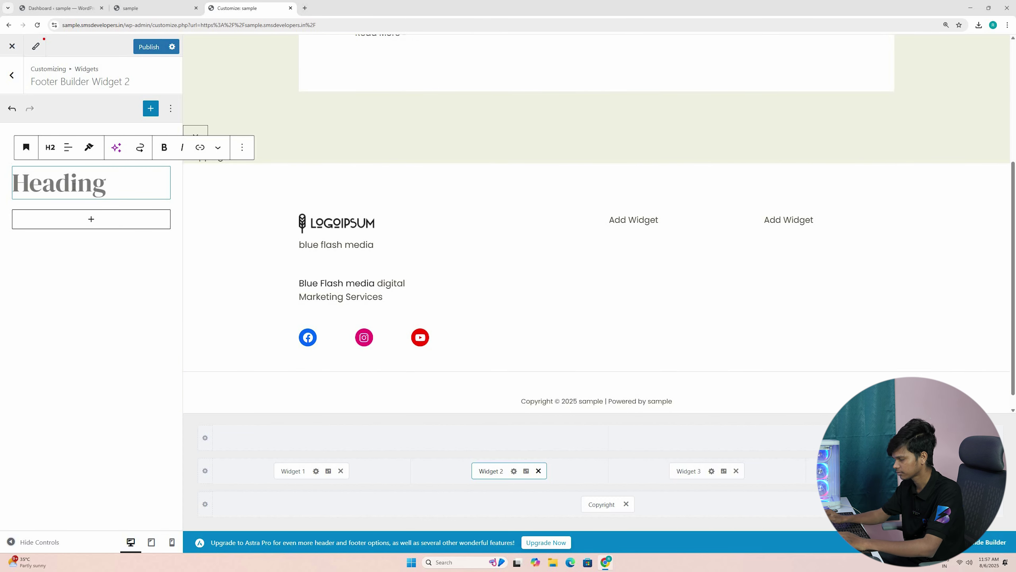
{"action": "type", "text": "Quick Links"}
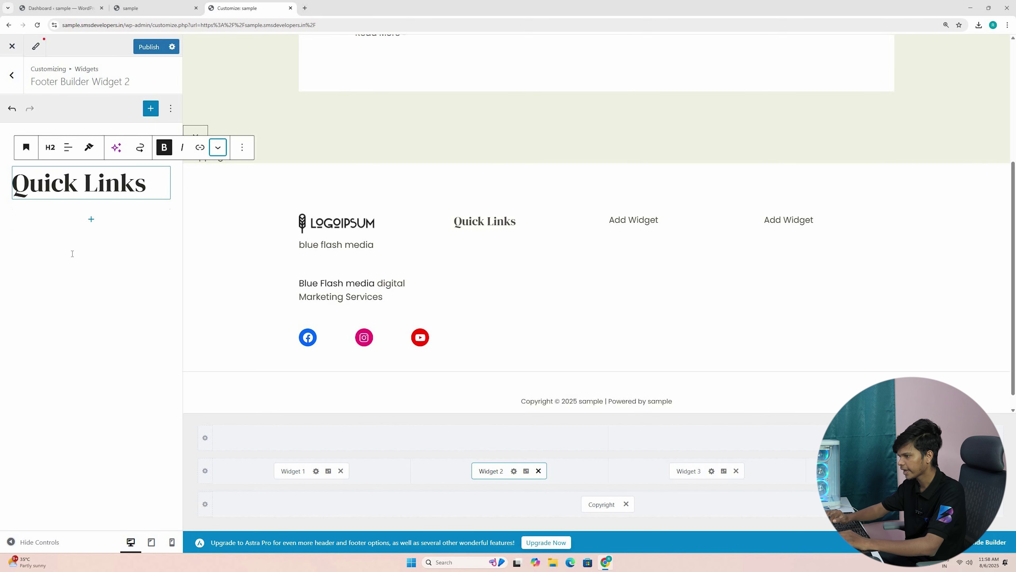
Search the blocks for "lis" and add a List block below the Quick Links heading with the first item "home".
{"action": "key", "text": "Tab"}
{"action": "key", "text": "Return"}
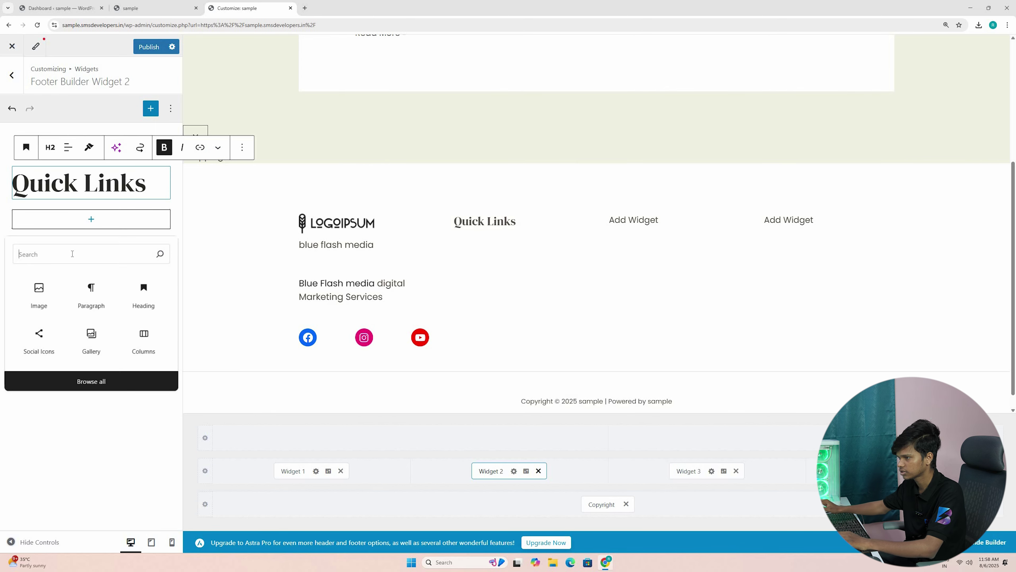
{"action": "type", "text": "lis"}
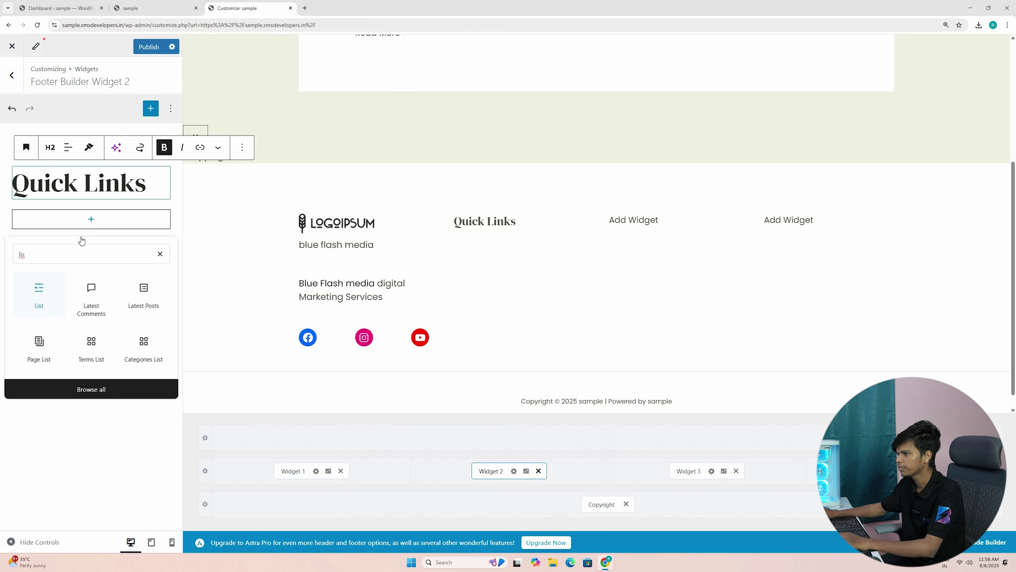
{"action": "key", "text": "Return"}
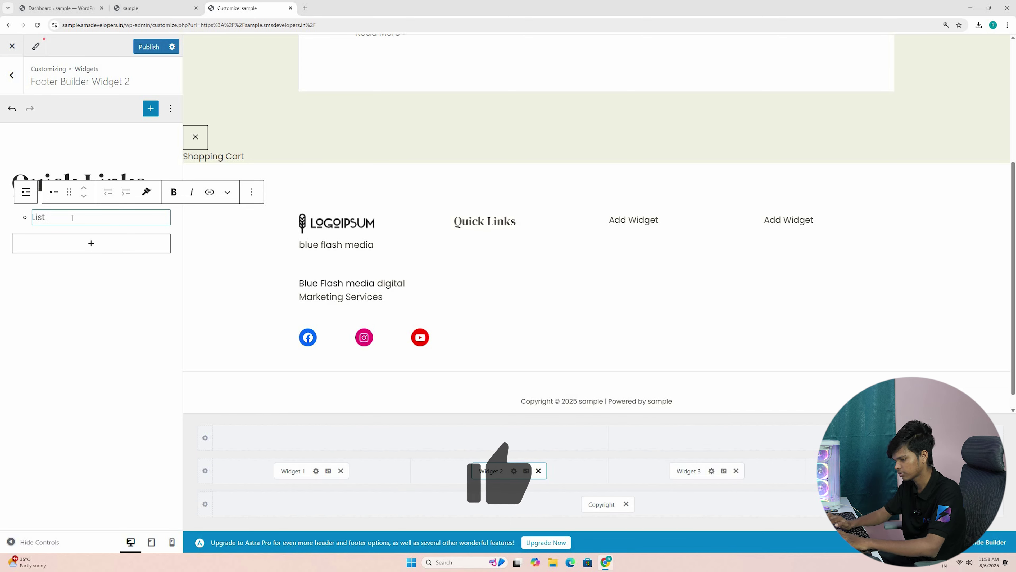
{"action": "type", "text": "G"}
{"action": "key", "text": "BackSpace"}
{"action": "type", "text": "home"}
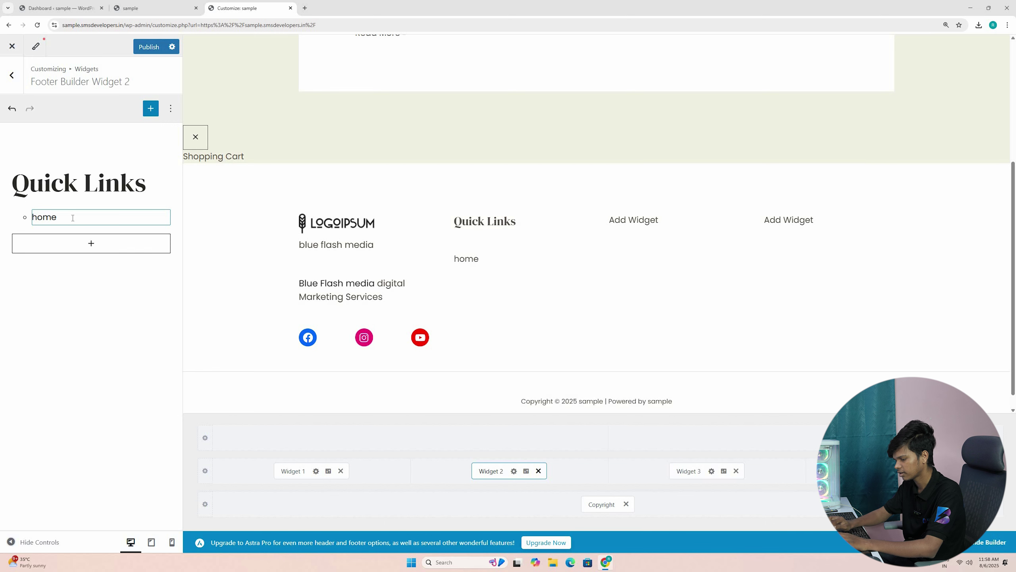
Add the items "About Us", "services" and "Blog" to the Quick Links list below "home".
{"action": "key", "text": "Return"}
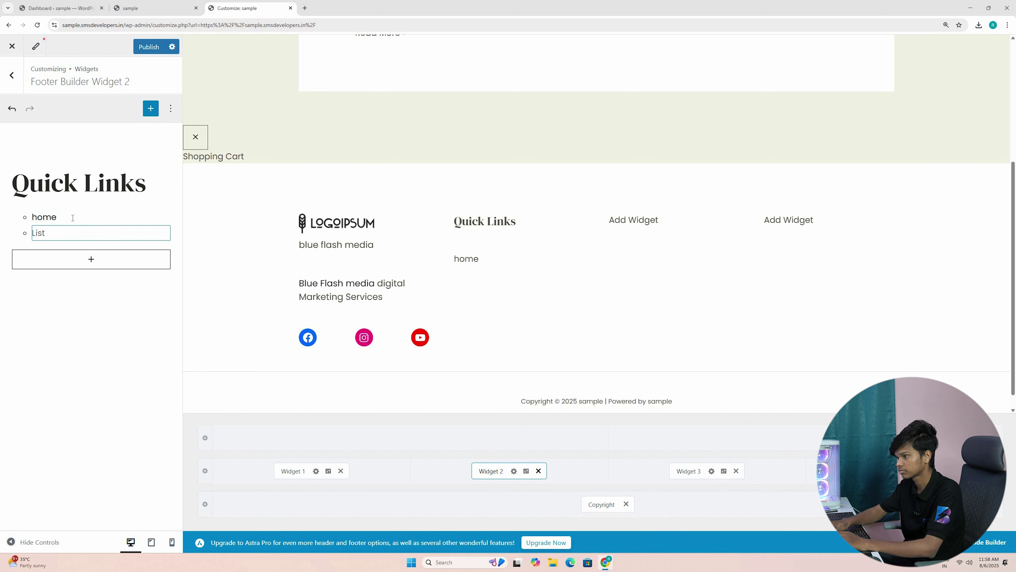
{"action": "type", "text": "Abou"}
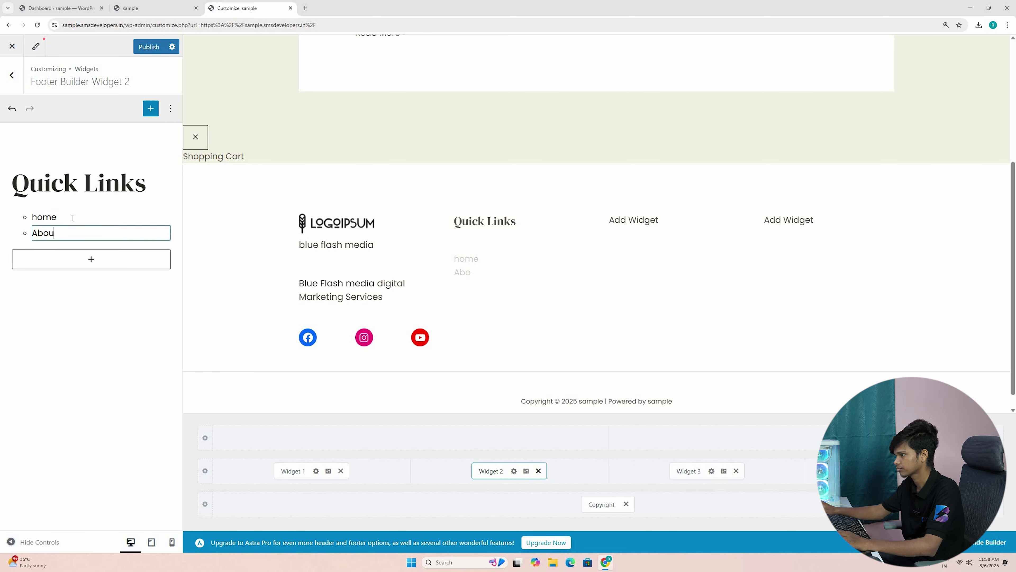
{"action": "type", "text": "t Us"}
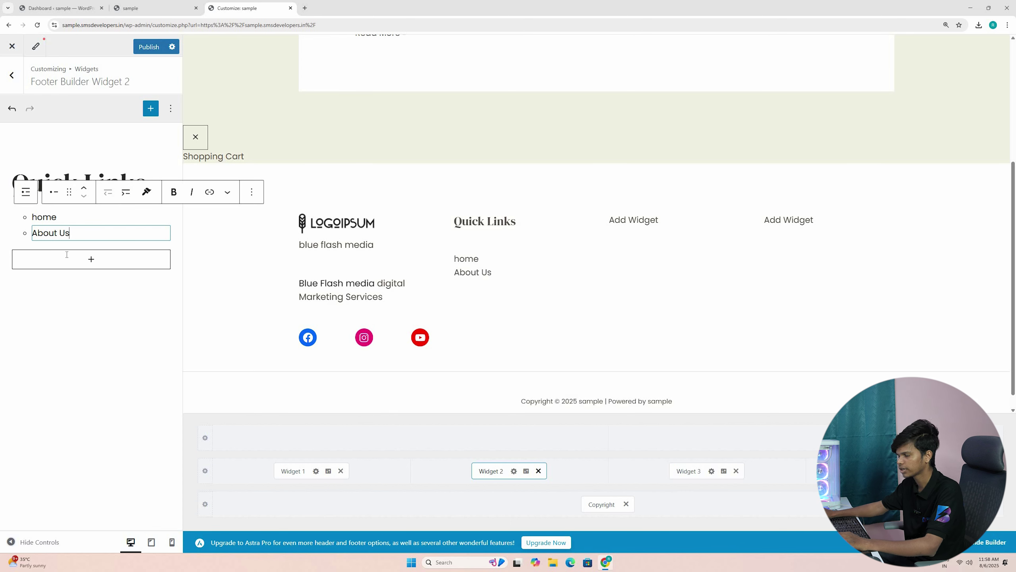
{"action": "key", "text": "Return"}
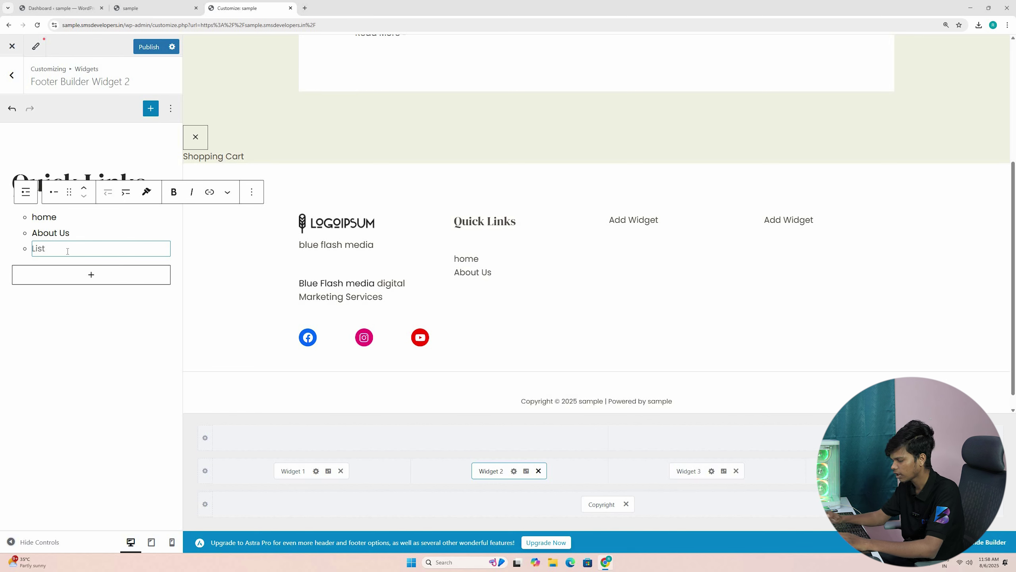
{"action": "type", "text": "ser"}
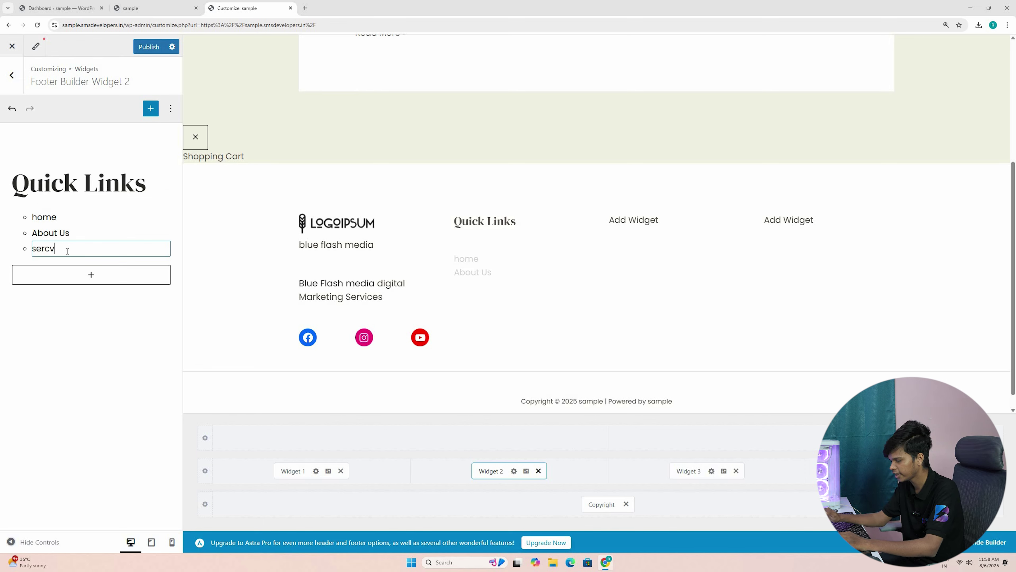
{"action": "type", "text": "cv"}
{"action": "key", "text": "BackSpace"}
{"action": "key", "text": "BackSpace"}
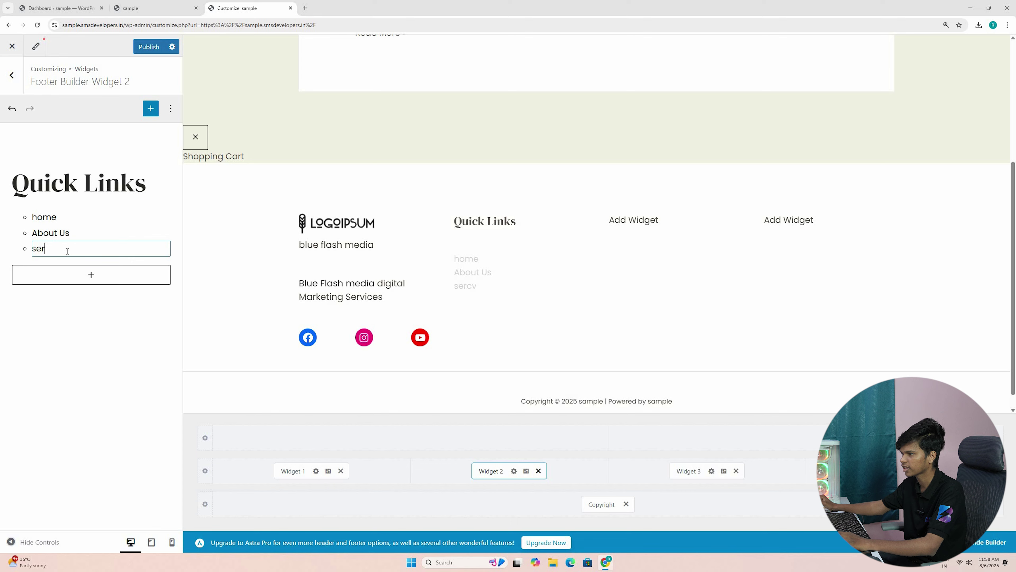
{"action": "type", "text": "vices"}
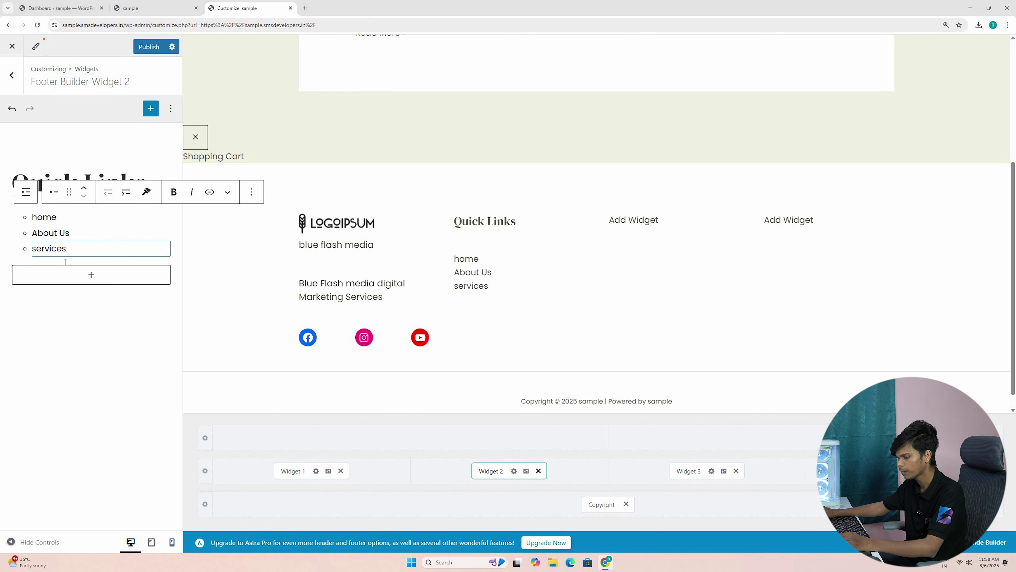
{"action": "key", "text": "Return"}
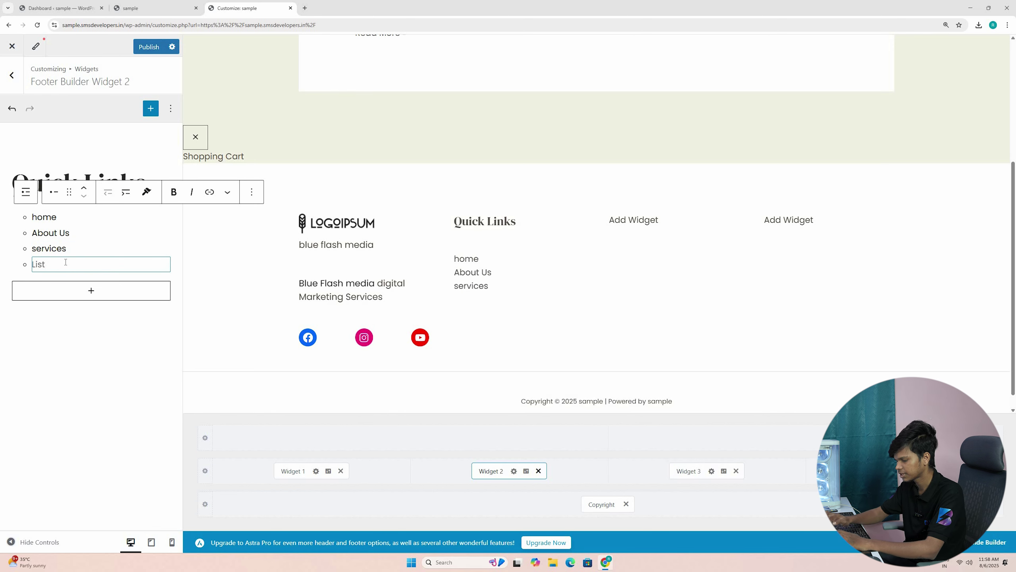
{"action": "type", "text": "Blogs"}
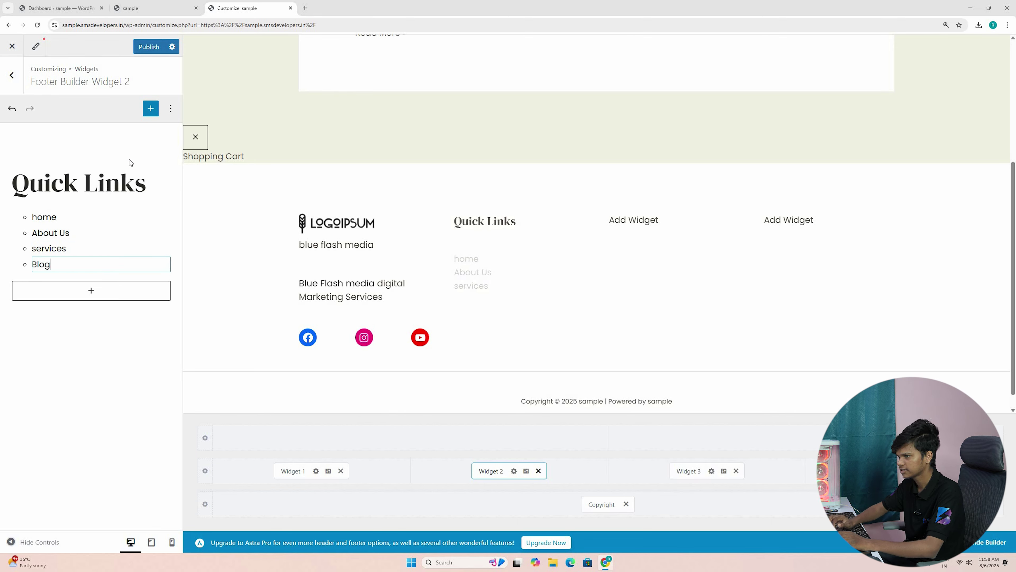
Change the last Quick Links item to "Blogs" and add "Contact Us" as a new list item below it.
{"action": "key", "text": "Return"}
{"action": "key", "text": "Return"}
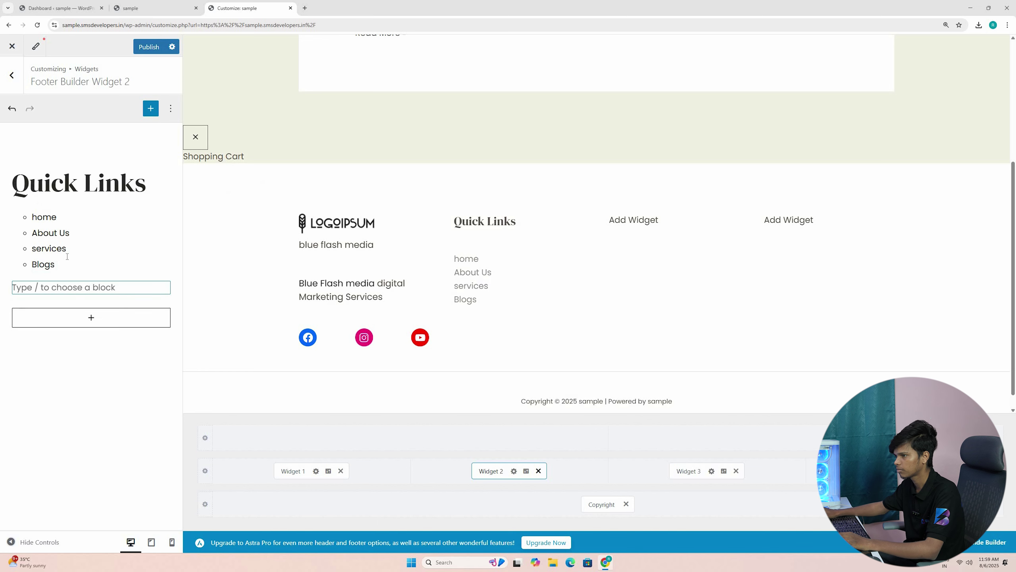
{"action": "left_click", "coordinate": [95, 268]}
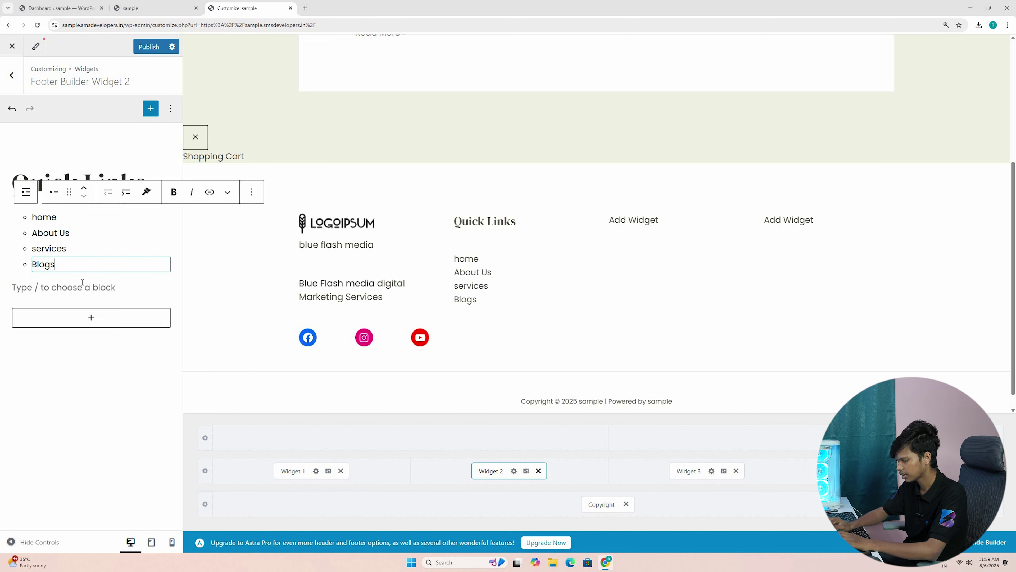
{"action": "key", "text": "Return"}
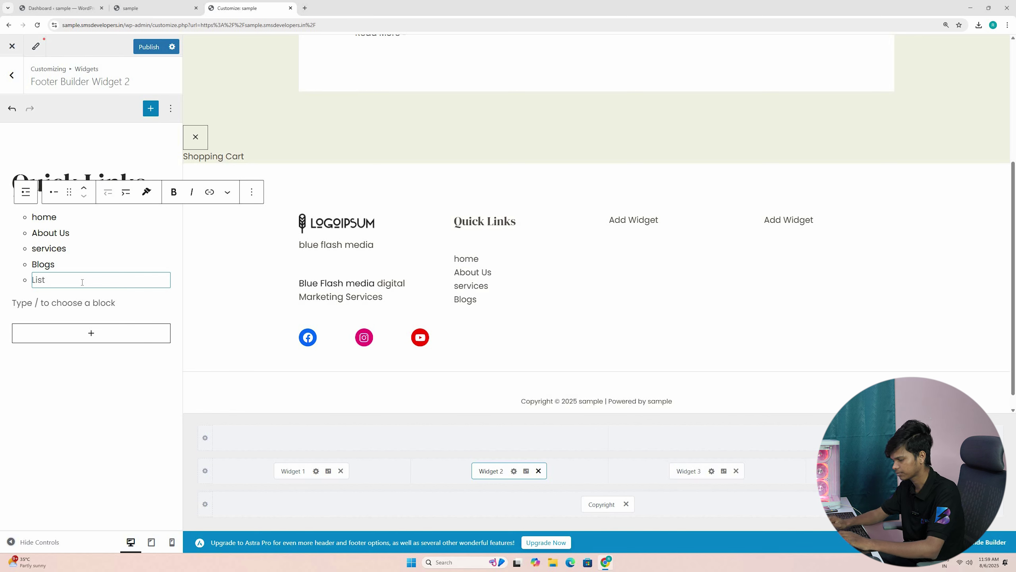
{"action": "type", "text": "Contact "}
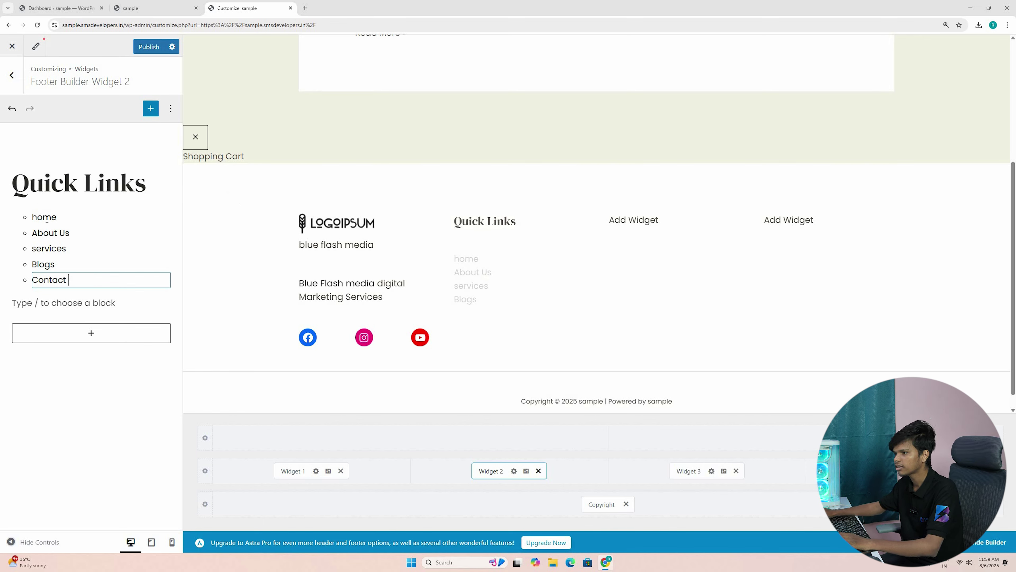
{"action": "type", "text": "Us"}
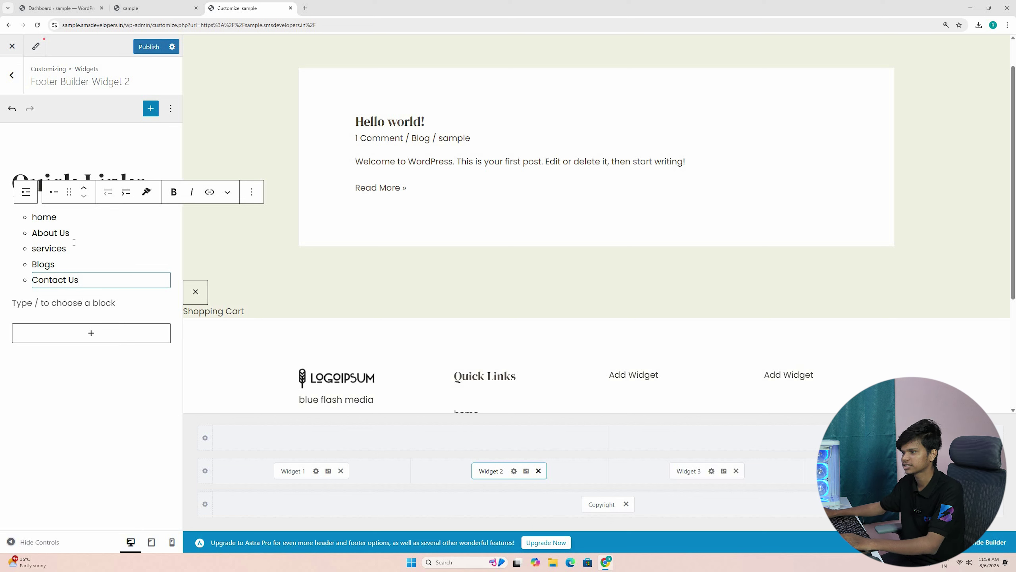
{"action": "key", "text": "ctrl+a"}
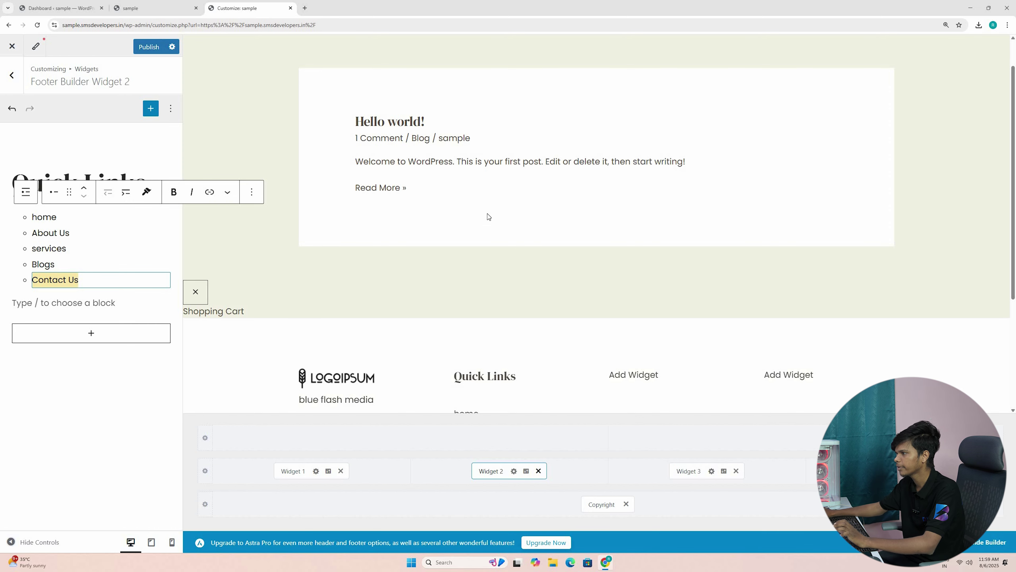
{"action": "scroll", "coordinate": [520, 224], "scroll_direction": "down", "scroll_amount": 4}
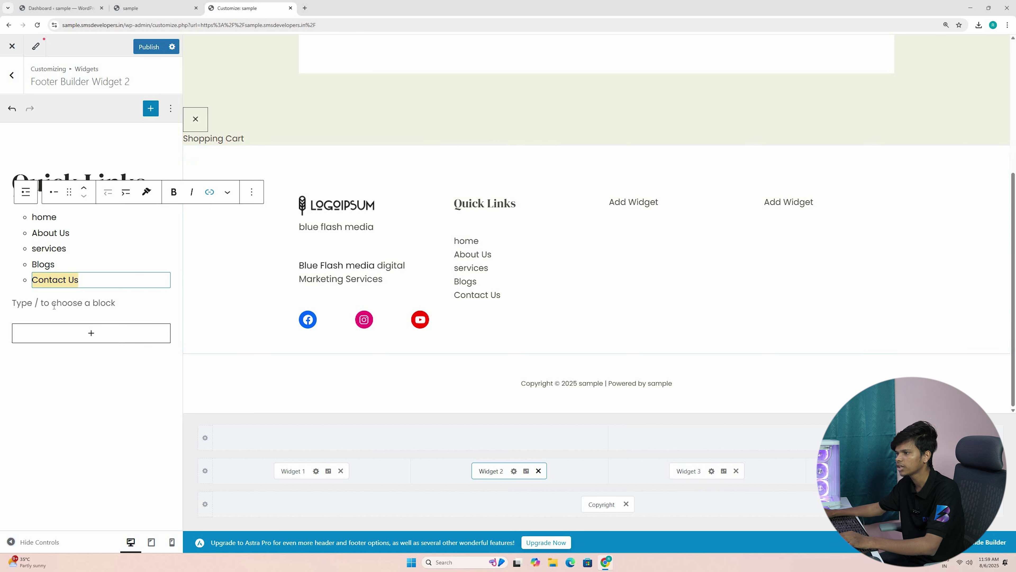
{"action": "key", "text": "ctrl+k"}
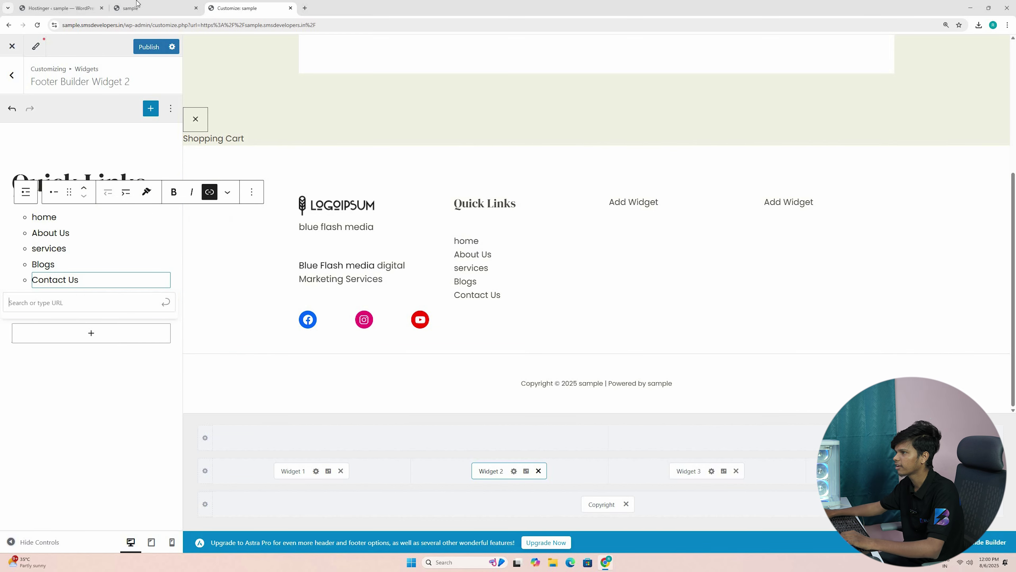
{"action": "left_click", "coordinate": [136, 8]}
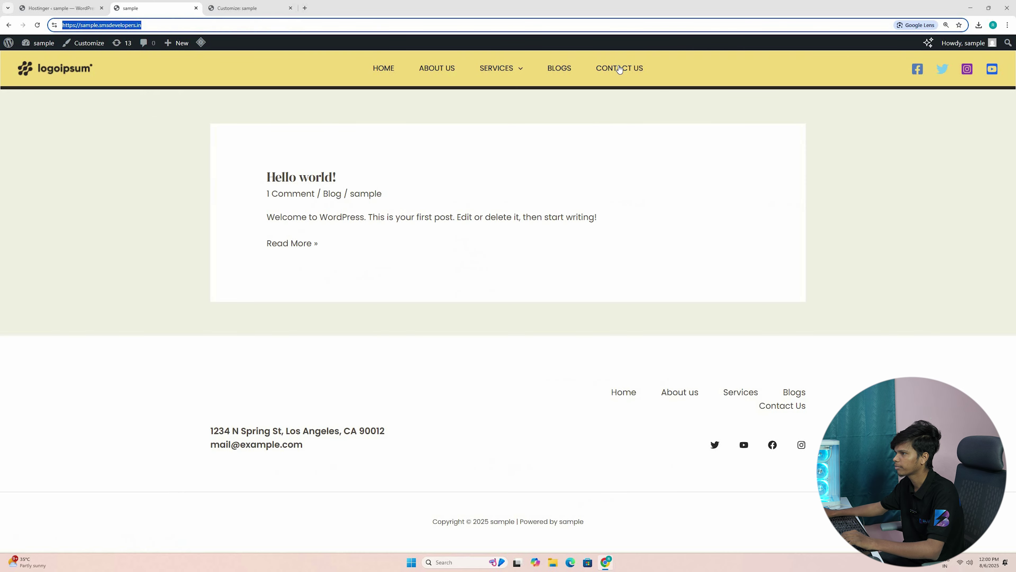
{"action": "left_click", "coordinate": [620, 68]}
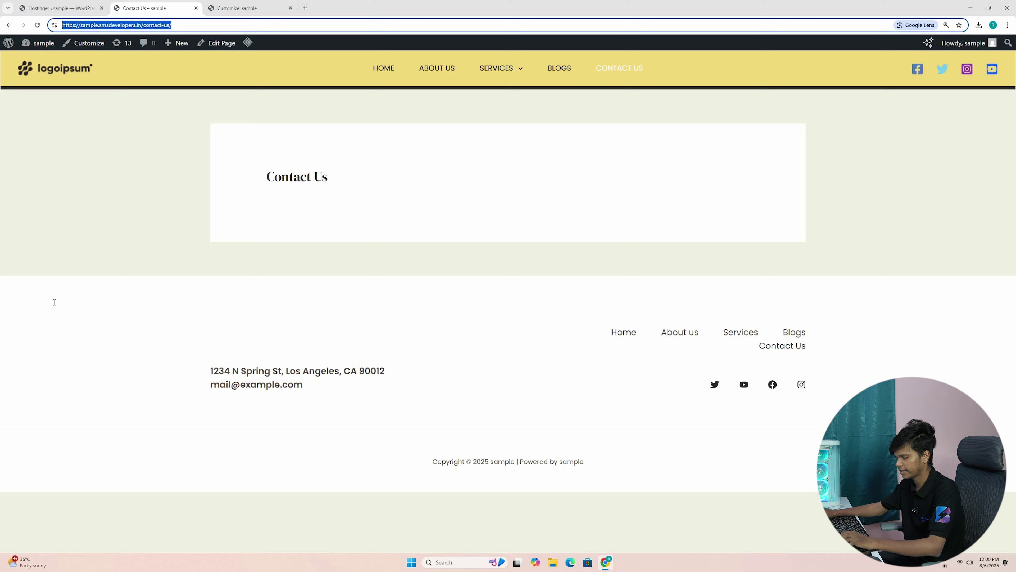
{"action": "key", "text": "ctrl+Tab"}
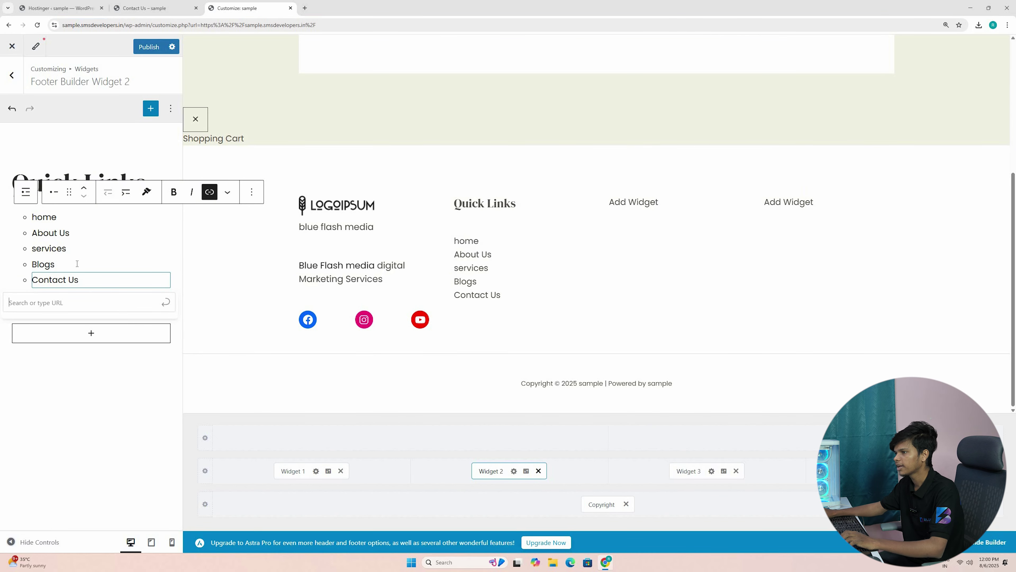
{"action": "type", "text": "https://sample.smsdevelopers.in/contact-us/"}
{"action": "key", "text": "Return"}
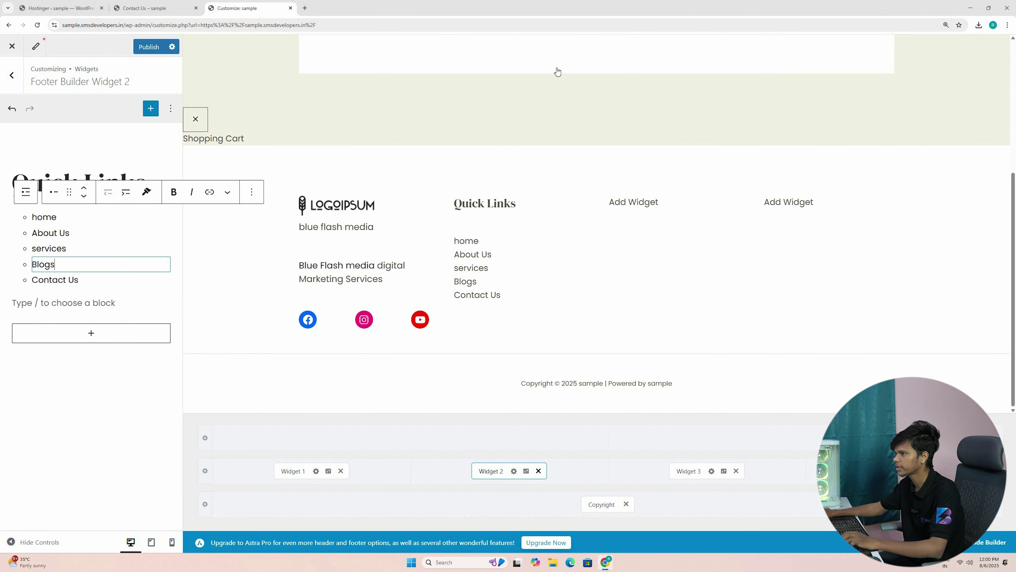
{"action": "key", "text": "Up"}
{"action": "left_click", "coordinate": [156, 8]}
{"action": "left_click", "coordinate": [560, 68]}
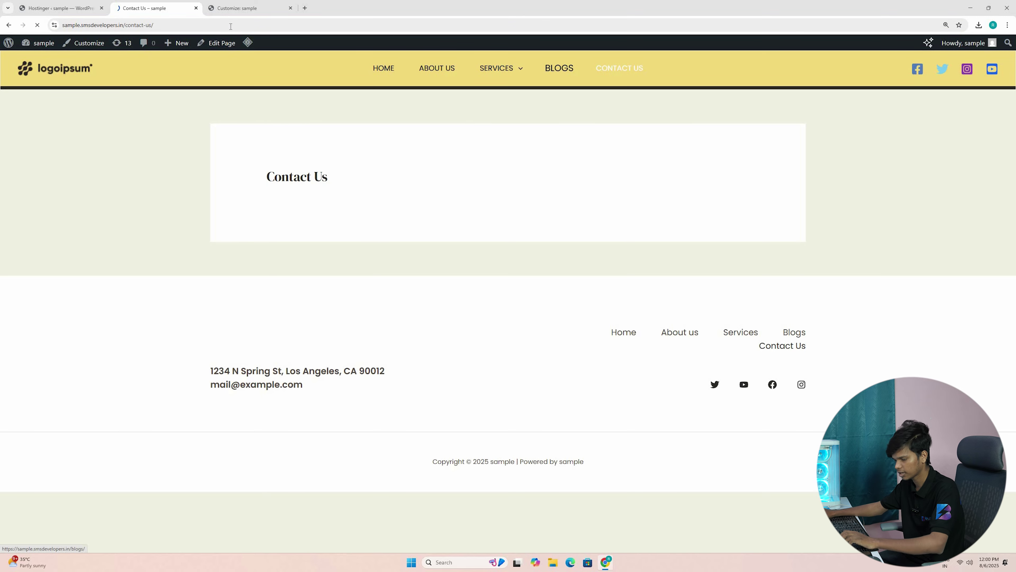
{"action": "left_click", "coordinate": [231, 25]}
{"action": "key", "text": "ctrl+c"}
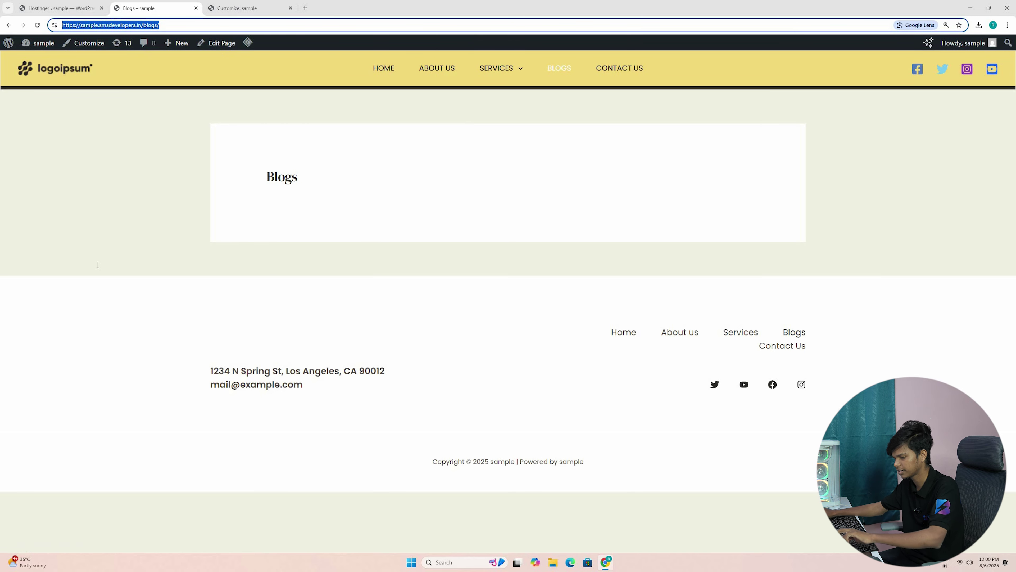
{"action": "key", "text": "ctrl+Tab"}
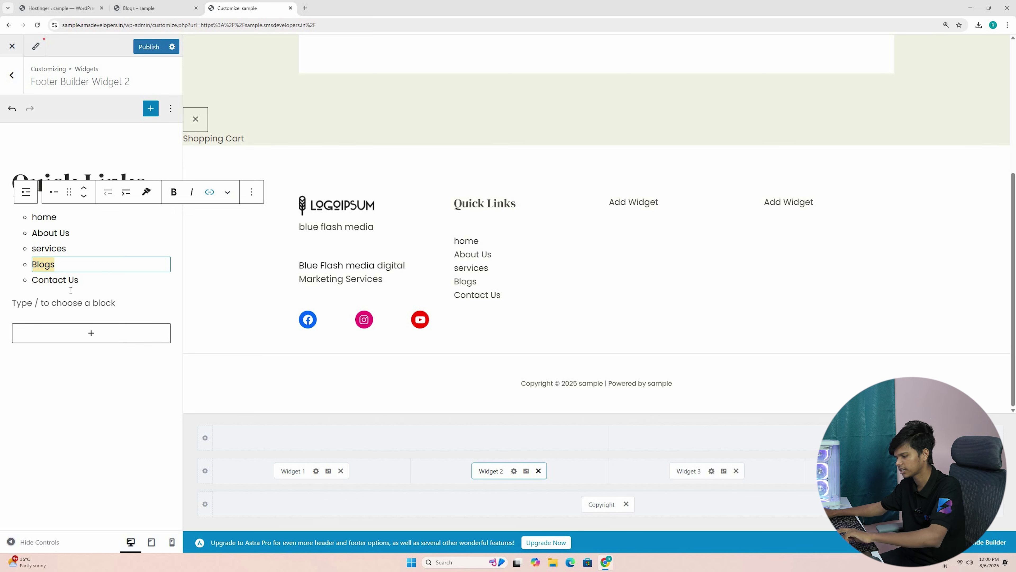
{"action": "key", "text": "ctrl+k"}
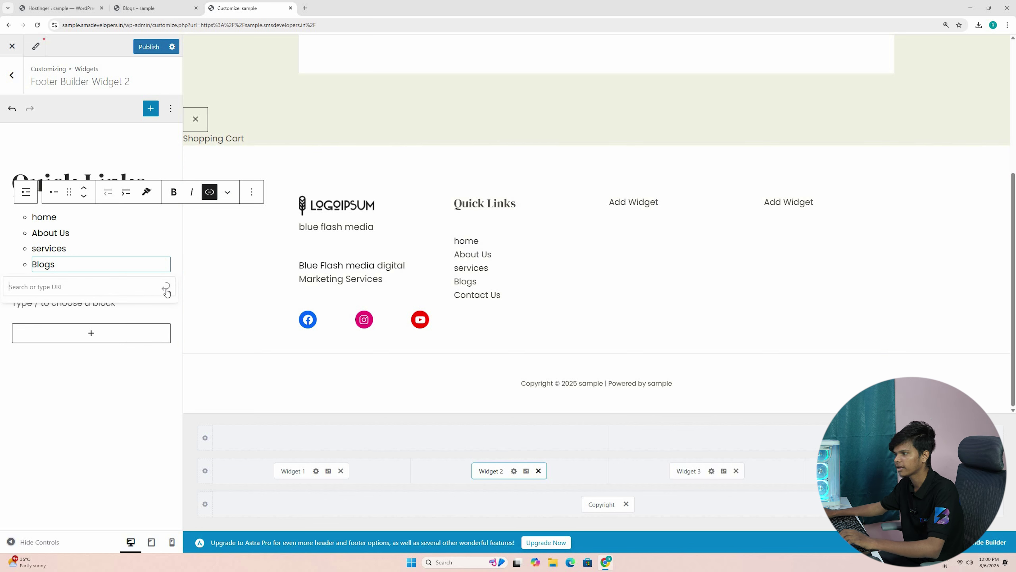
{"action": "key", "text": "ctrl+v"}
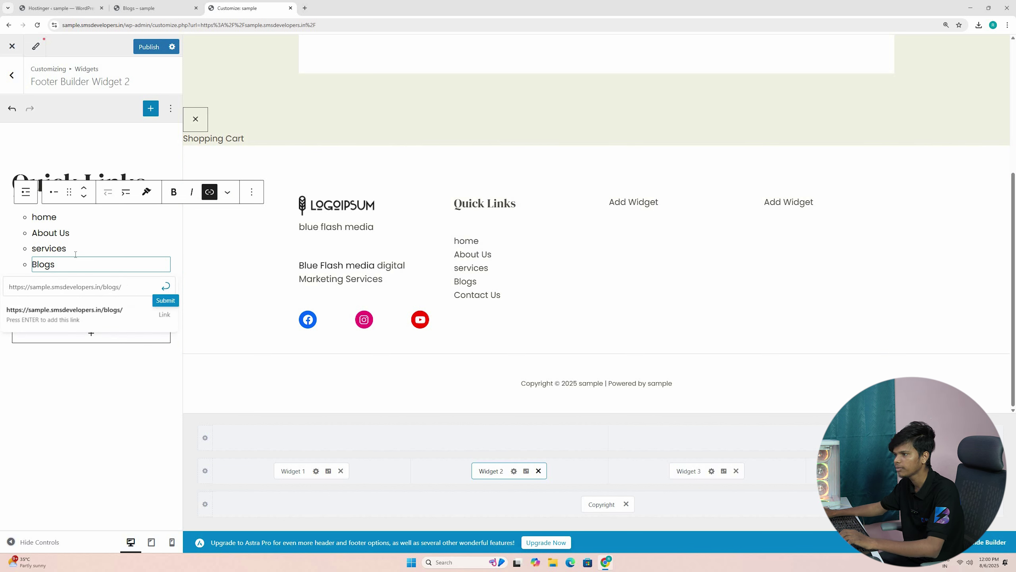
{"action": "key", "text": "Return"}
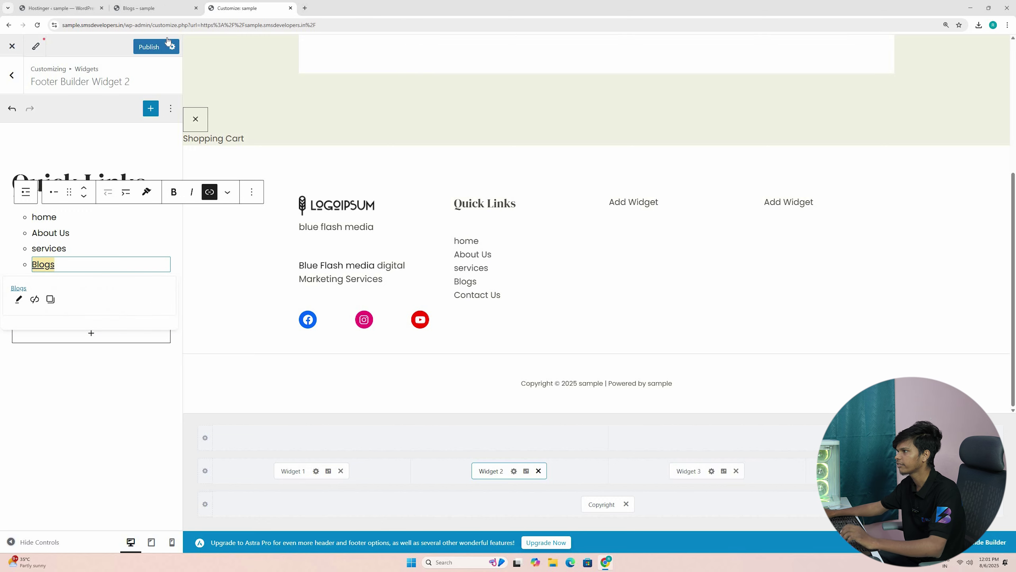
{"action": "left_click", "coordinate": [76, 248]}
{"action": "key", "text": "ctrl+shift+Left"}
{"action": "key", "text": "ctrl+shift+Tab"}
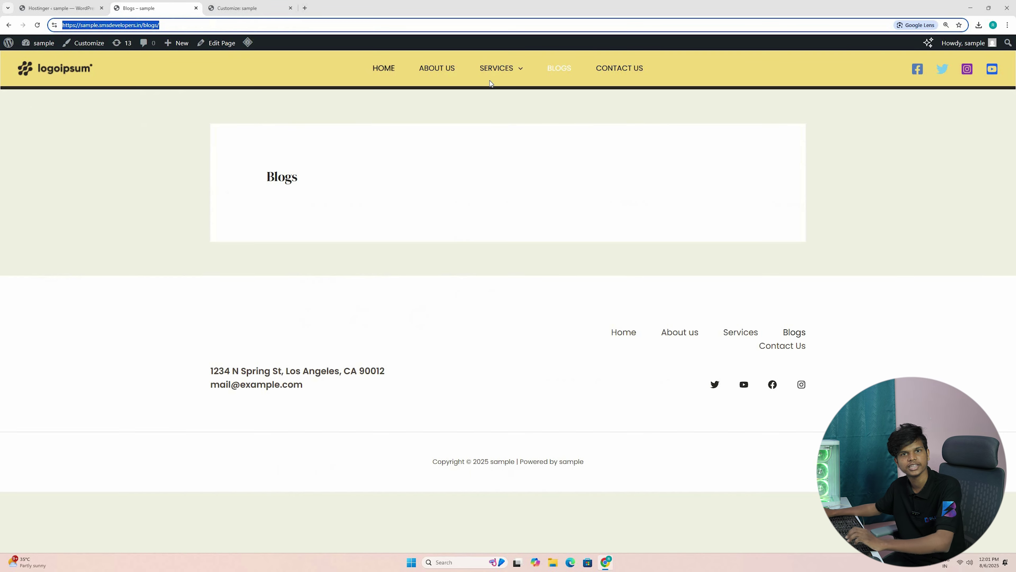
{"action": "mouse_move", "coordinate": [473, 82]}
{"action": "key", "text": "ctrl+Tab"}
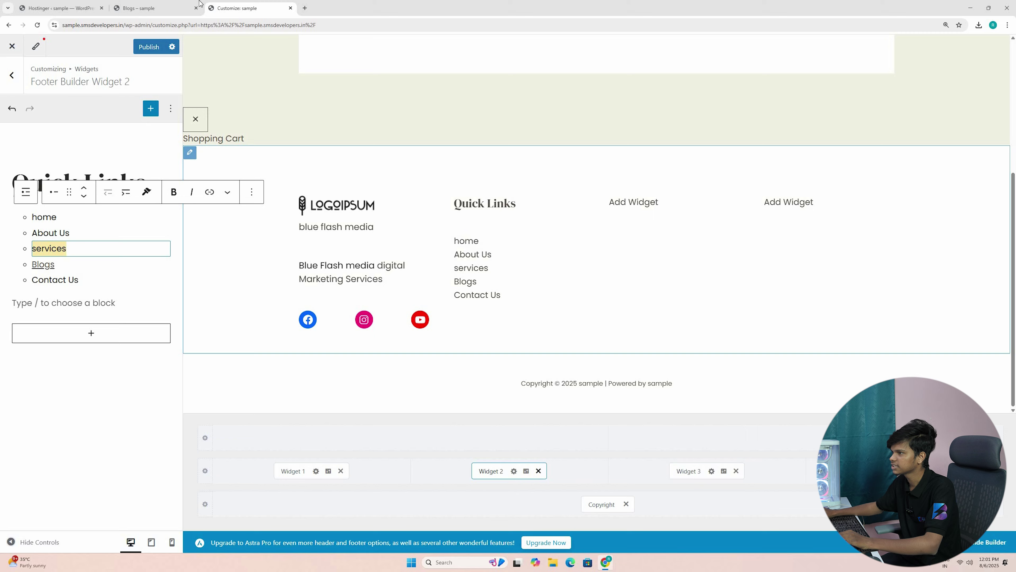
{"action": "key", "text": "ctrl+shift+Tab"}
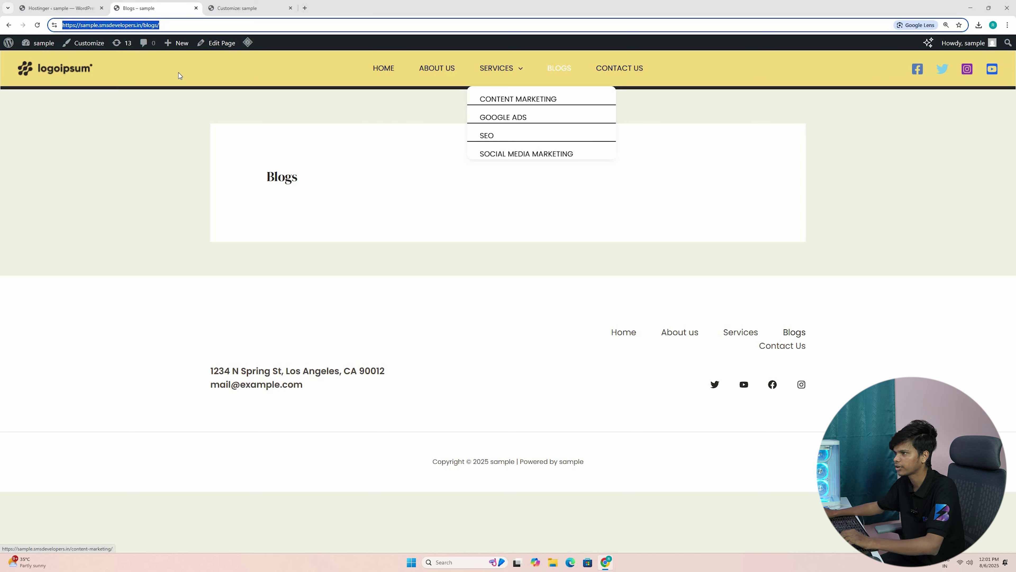
{"action": "left_click_drag", "start_coordinate": [231, 36], "coordinate": [230, 26]}
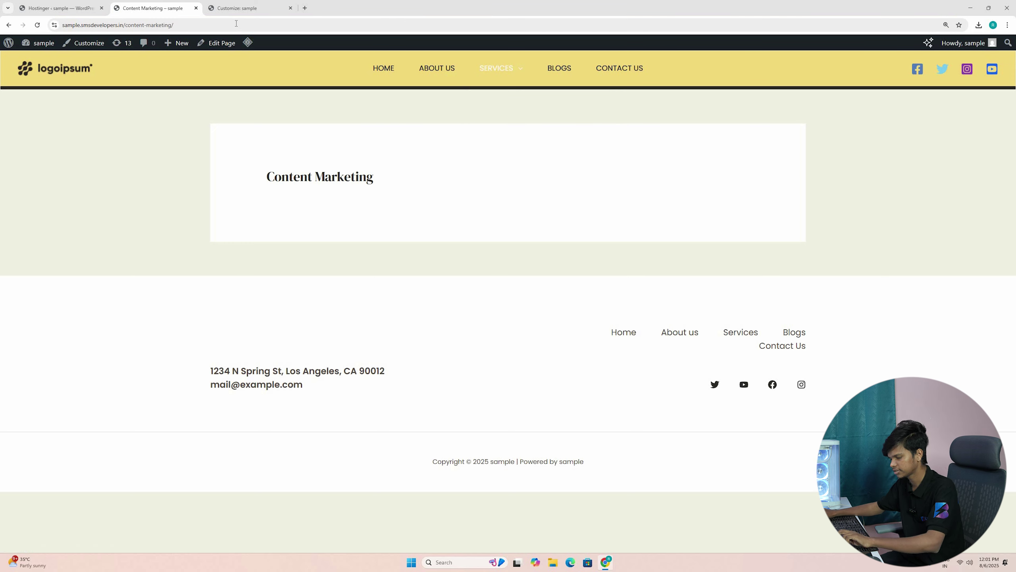
{"action": "key", "text": "ctrl+l"}
{"action": "key", "text": "ctrl+c"}
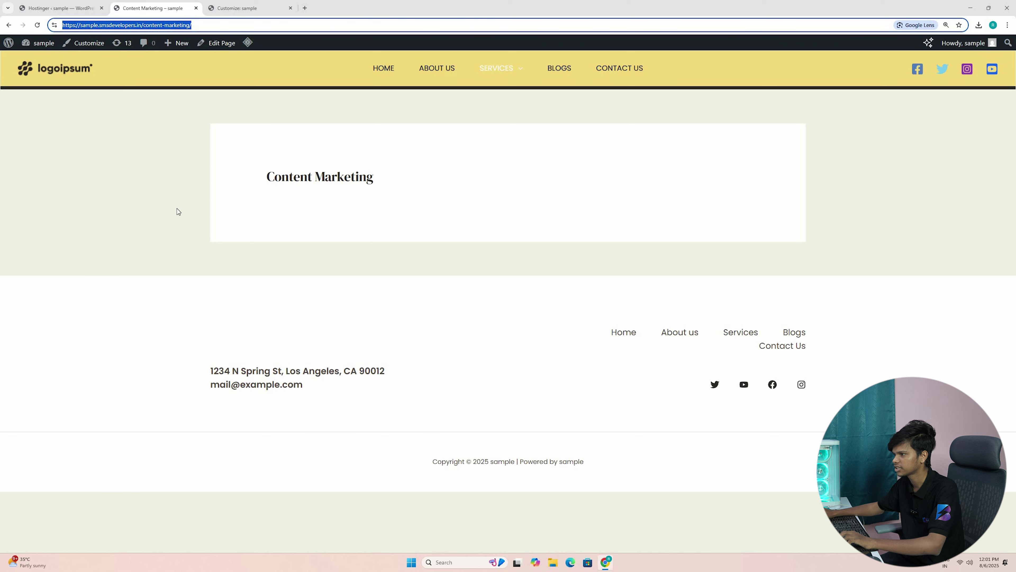
{"action": "key", "text": "ctrl+Tab"}
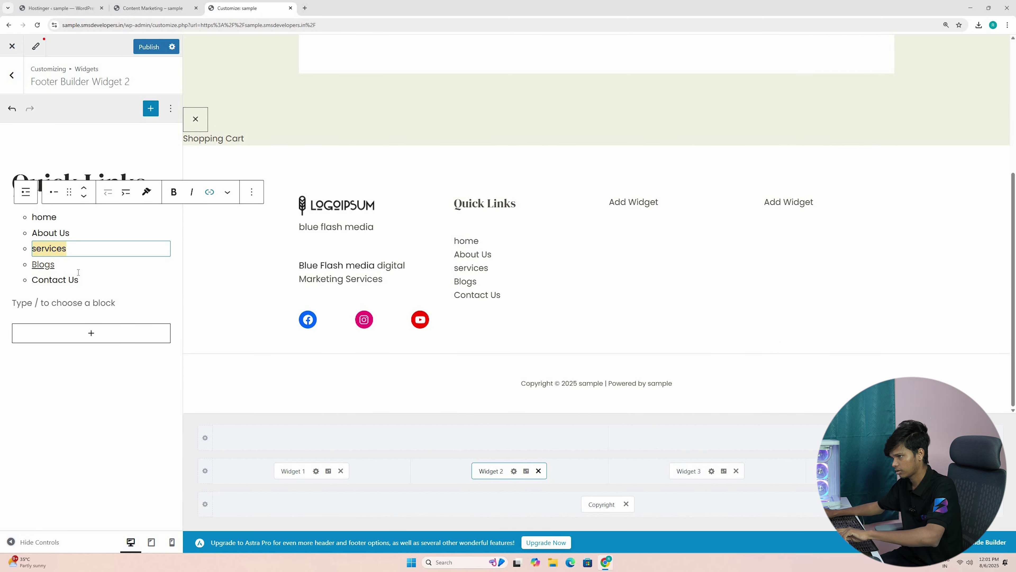
{"action": "key", "text": "ctrl+k"}
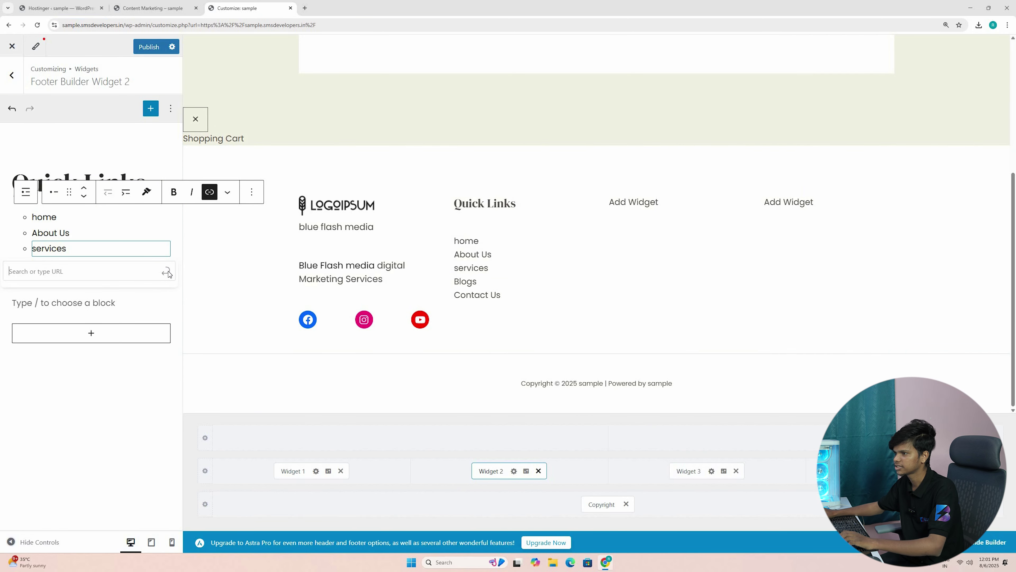
{"action": "key", "text": "ctrl+v"}
{"action": "key", "text": "Return"}
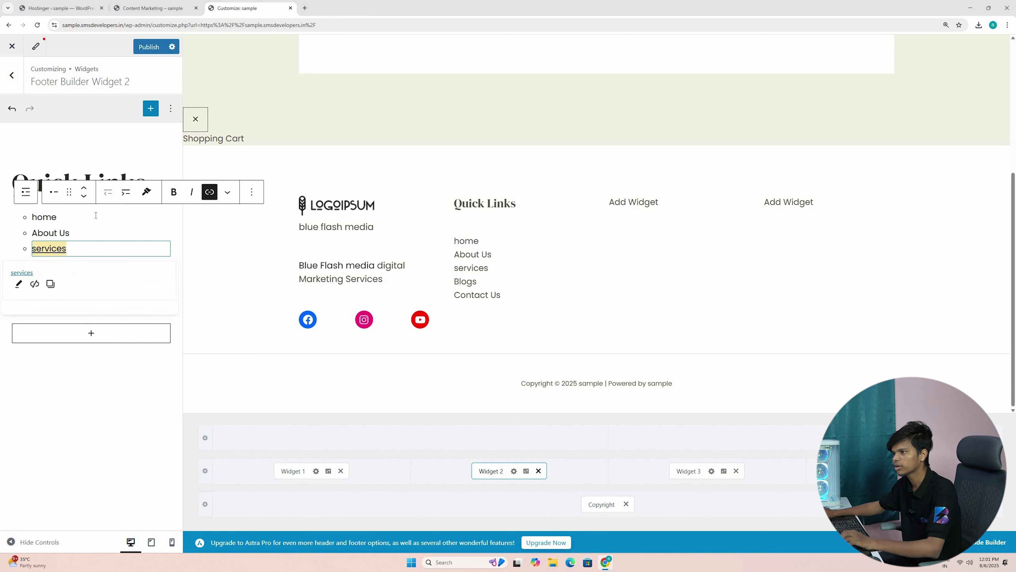
{"action": "triple_click", "coordinate": [85, 233]}
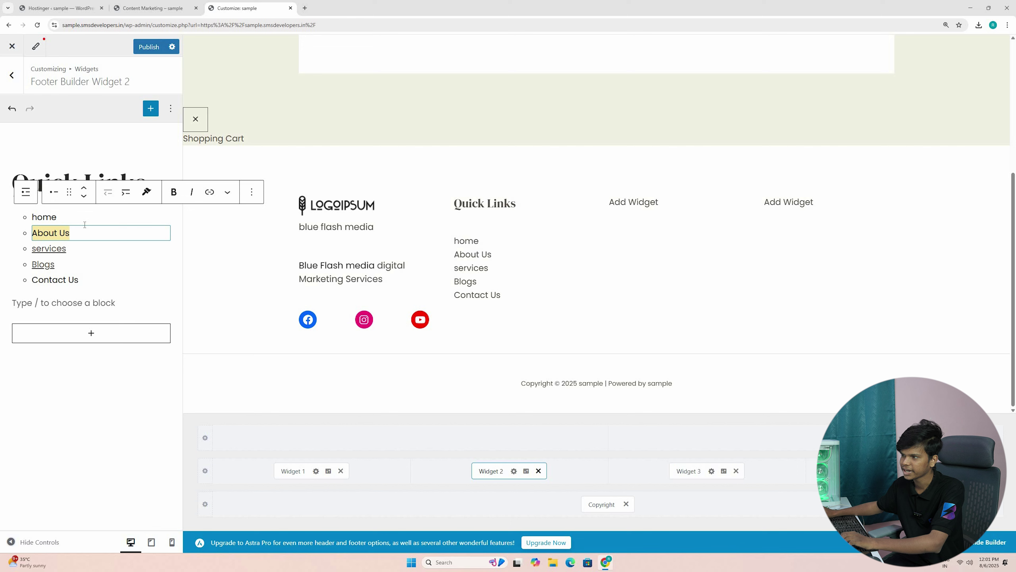
{"action": "key", "text": "Up"}
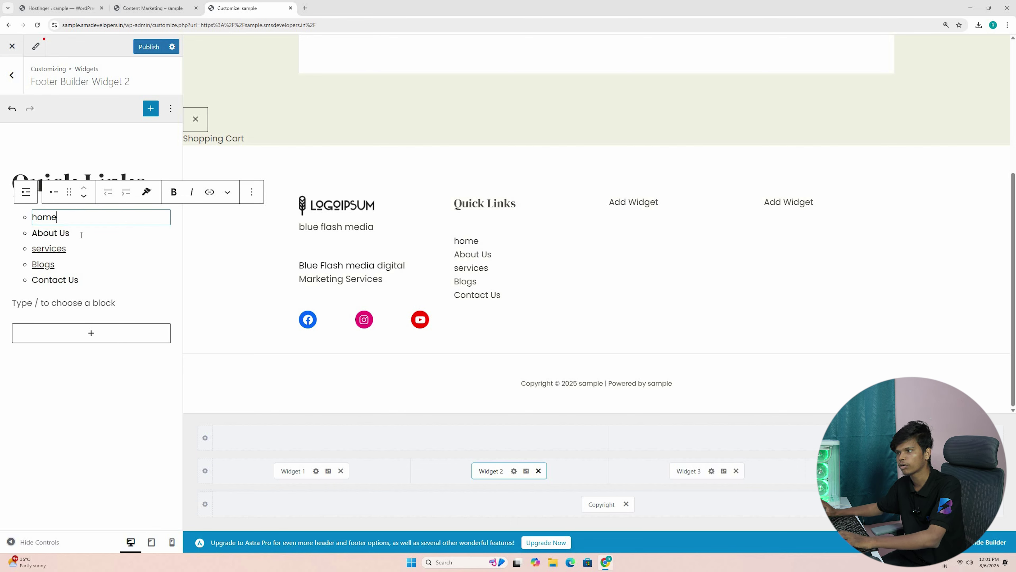
{"action": "left_click", "coordinate": [81, 235]}
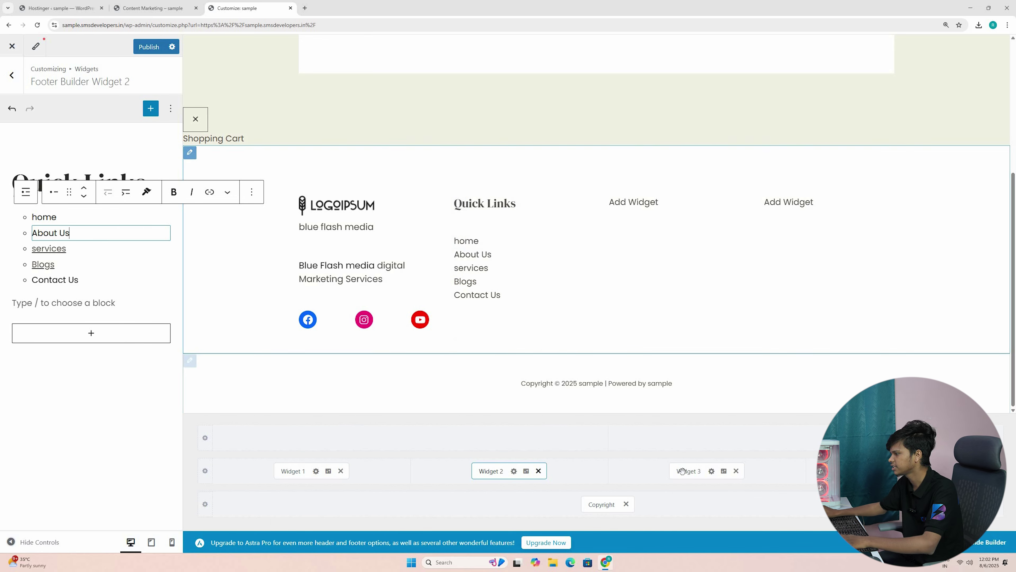
Add a Heading block with the text "Sevices" to footer Widget 3.
{"action": "left_click", "coordinate": [91, 154]}
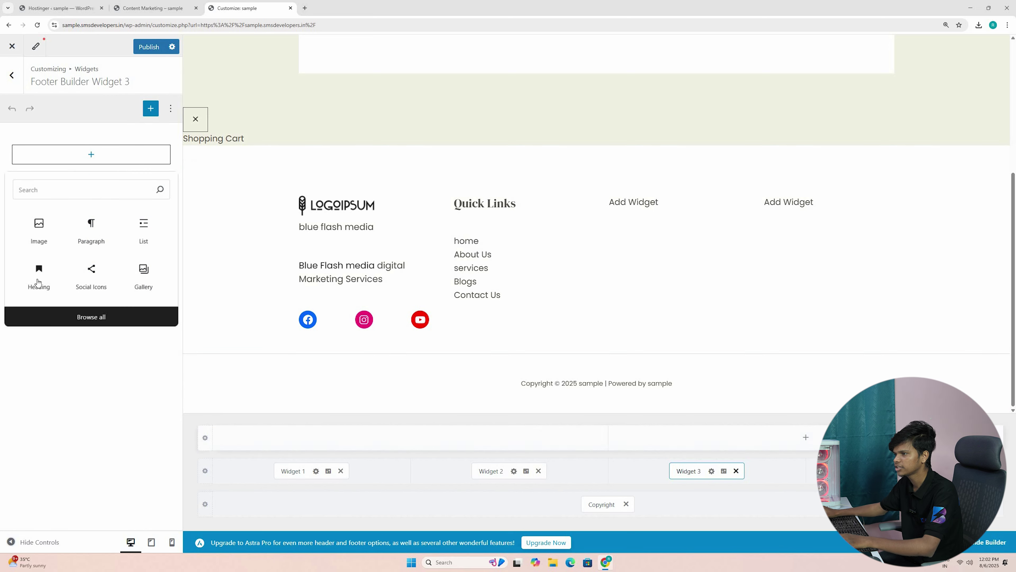
{"action": "key", "text": "Tab"}
{"action": "key", "text": "Left"}
{"action": "key", "text": "Left"}
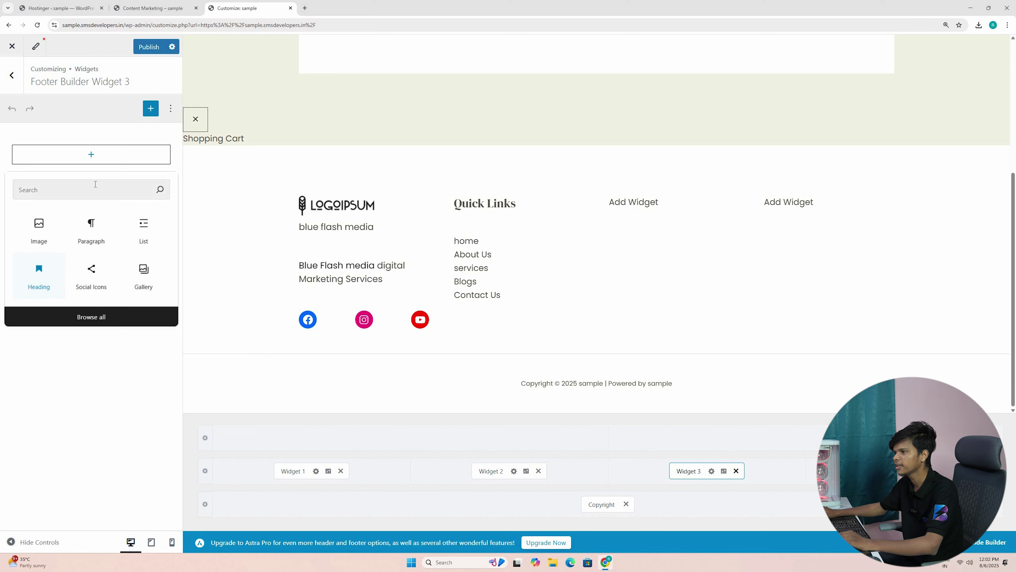
{"action": "key", "text": "Return"}
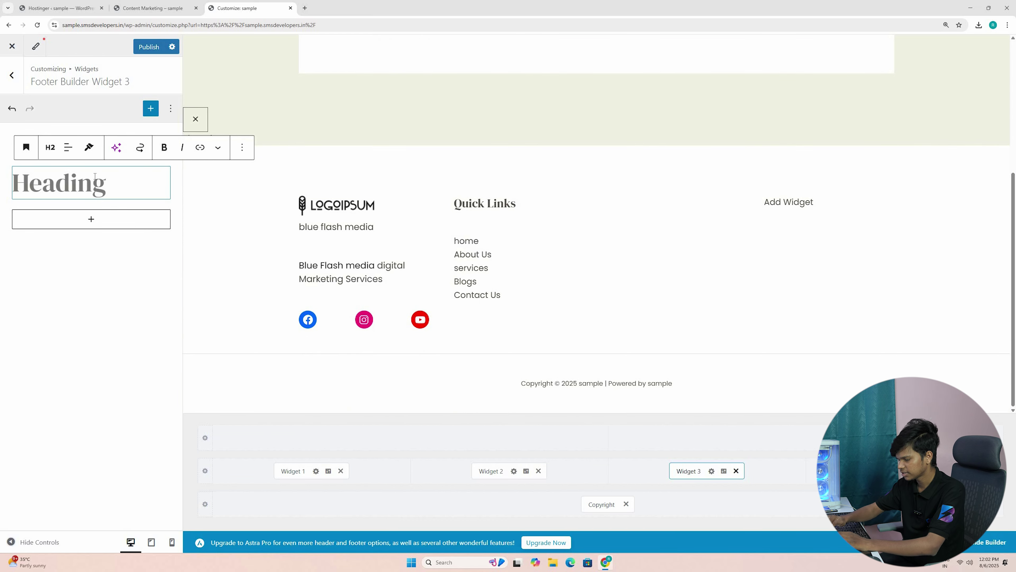
{"action": "type", "text": "Se"}
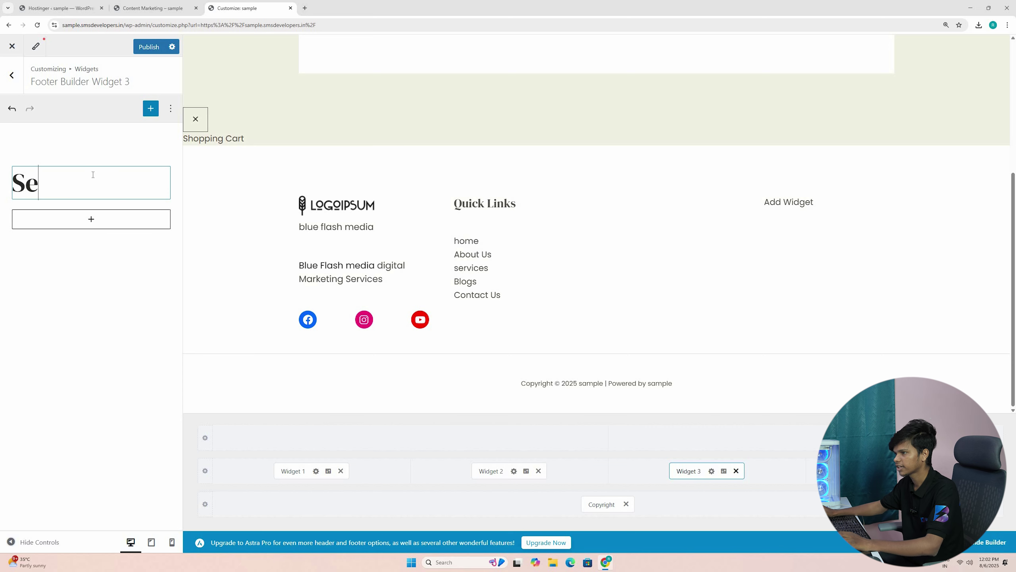
{"action": "type", "text": "vices"}
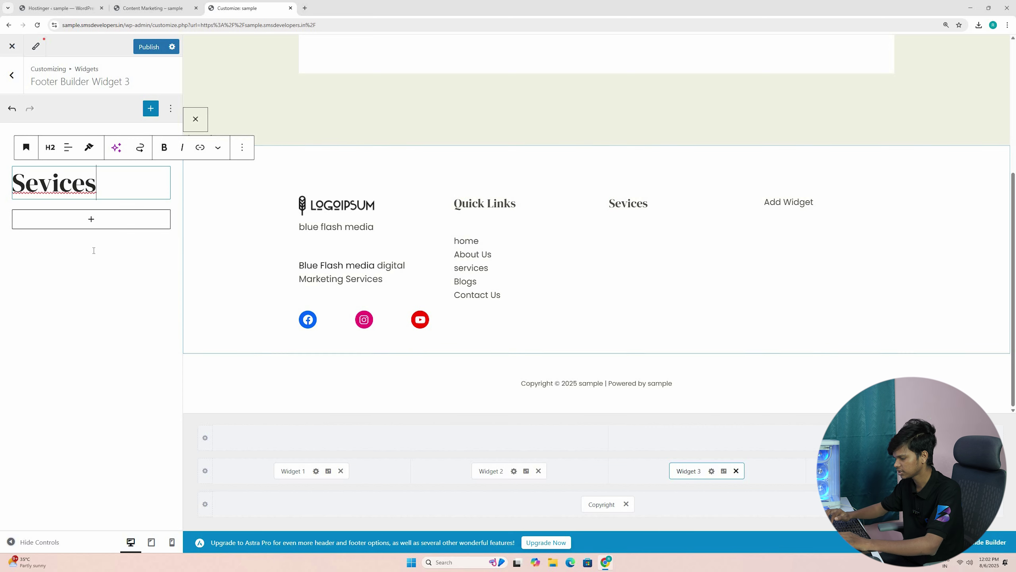
Add a List block below the "Sevices" heading in Widget 3, with "Content marketing" as its first item.
{"action": "left_click", "coordinate": [91, 219]}
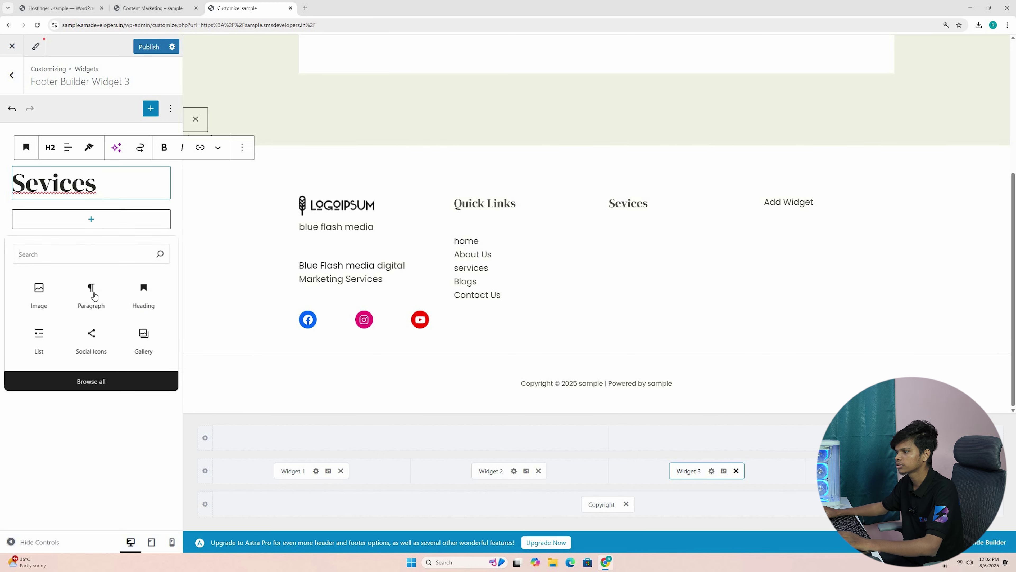
{"action": "type", "text": "list"}
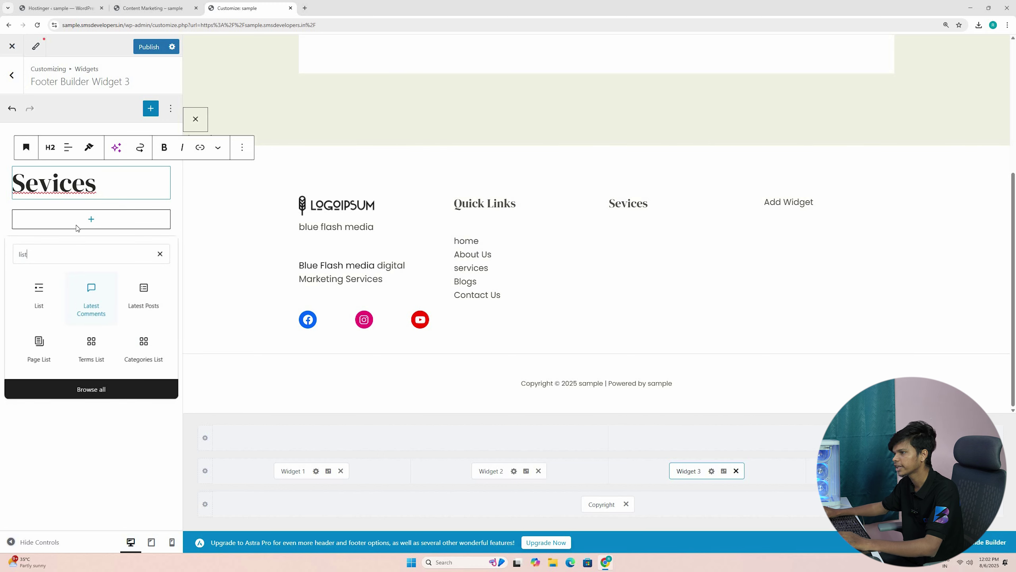
{"action": "key", "text": "Return"}
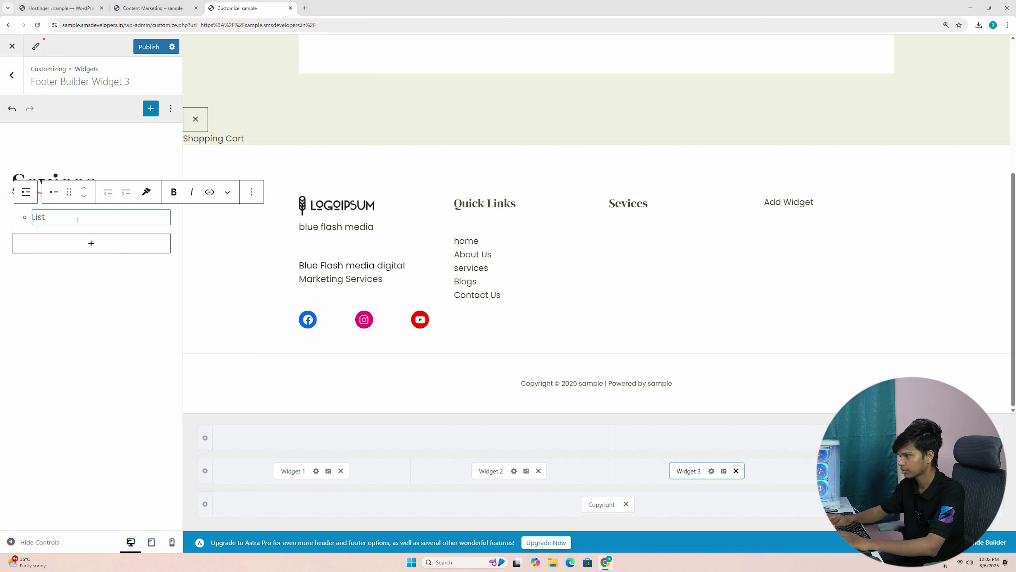
{"action": "type", "text": "Con"}
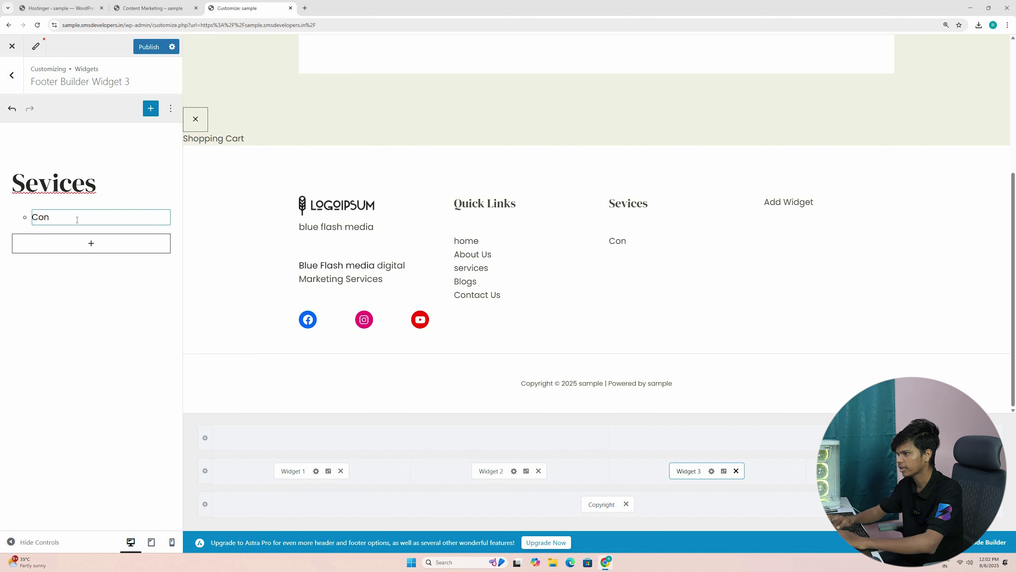
{"action": "type", "text": "tent "}
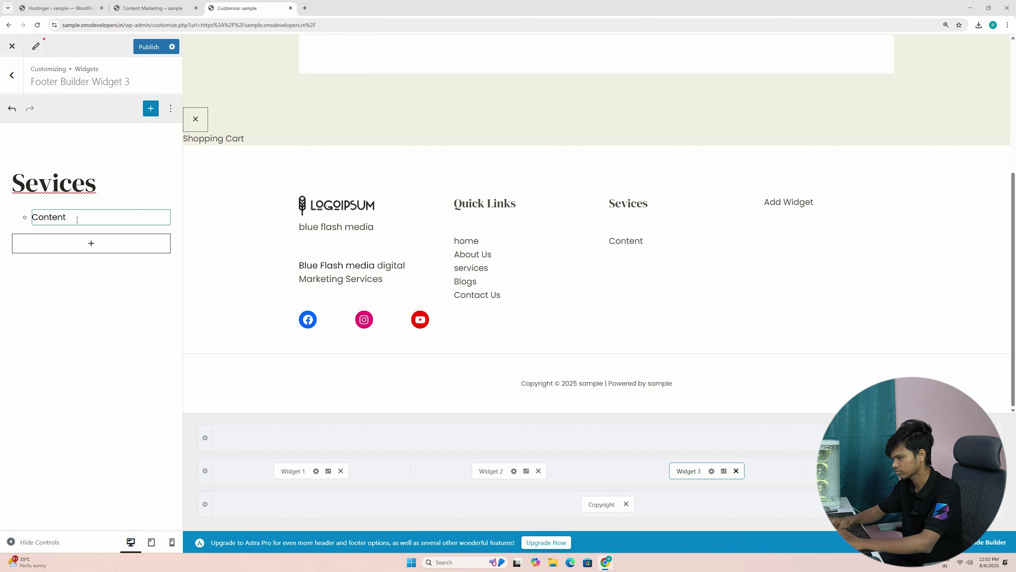
{"action": "type", "text": "marketing"}
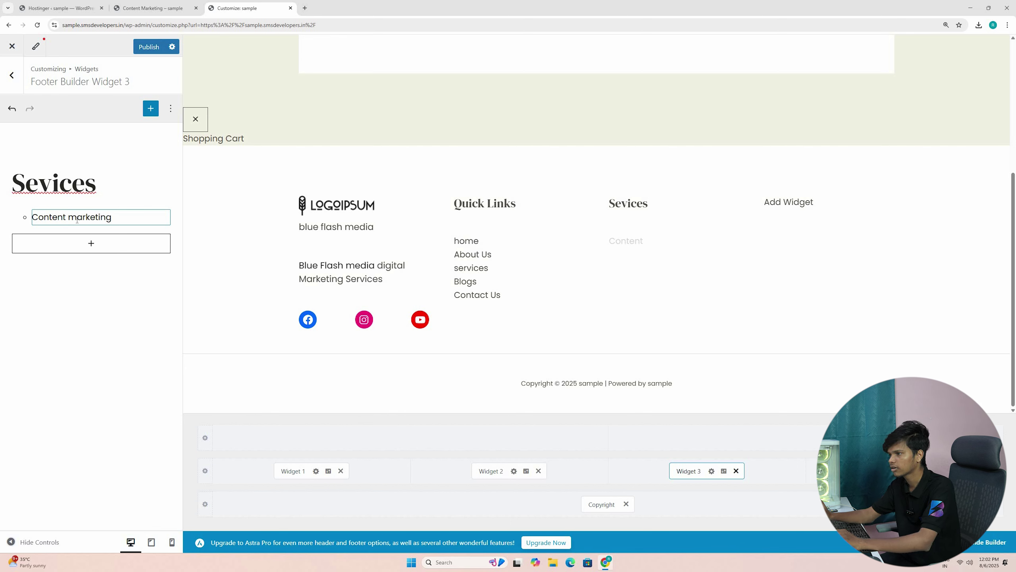
Add a second item, "social media marketing", to the services list.
{"action": "key", "text": "Return"}
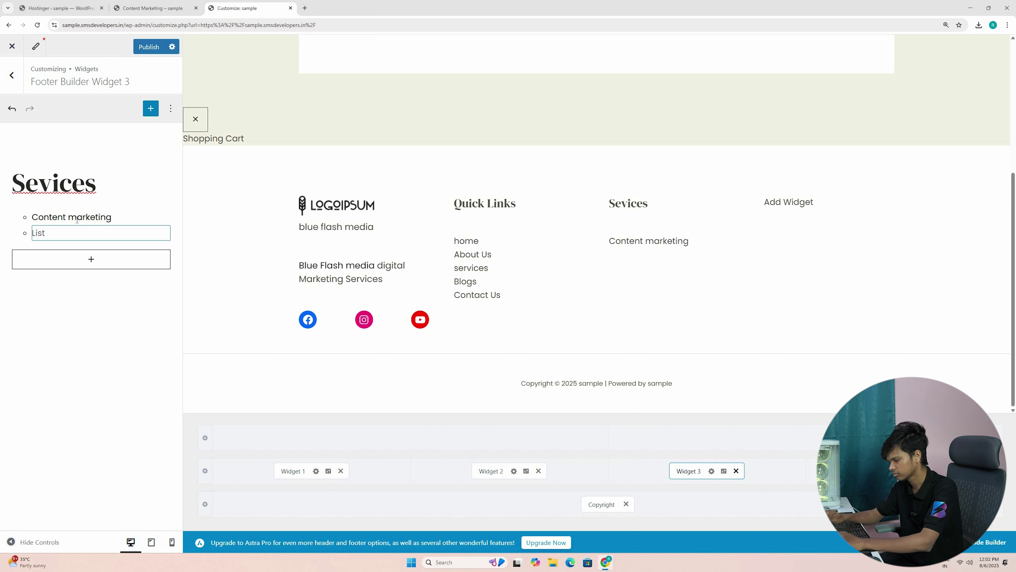
{"action": "type", "text": "social me"}
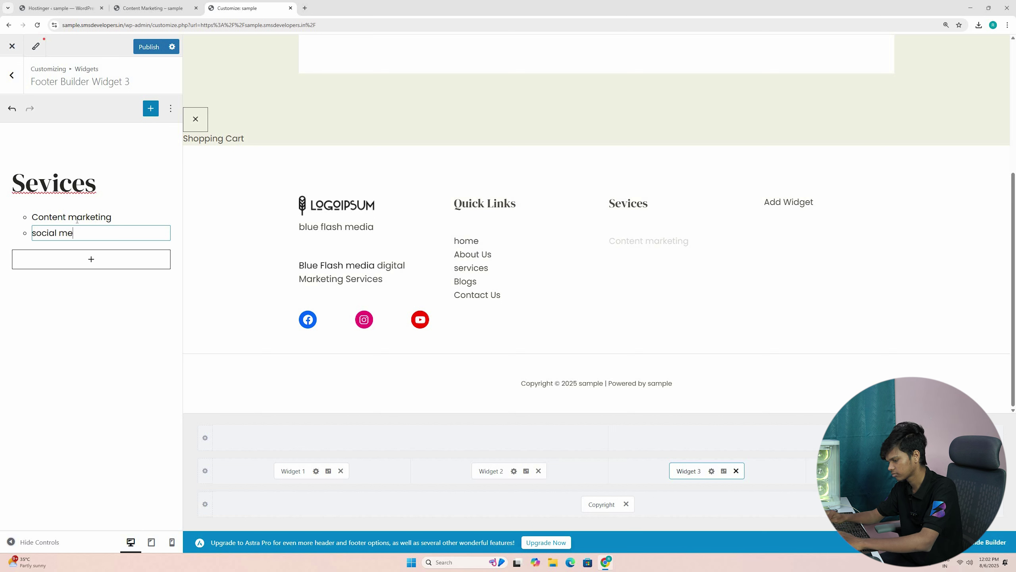
{"action": "type", "text": "dia marlke"}
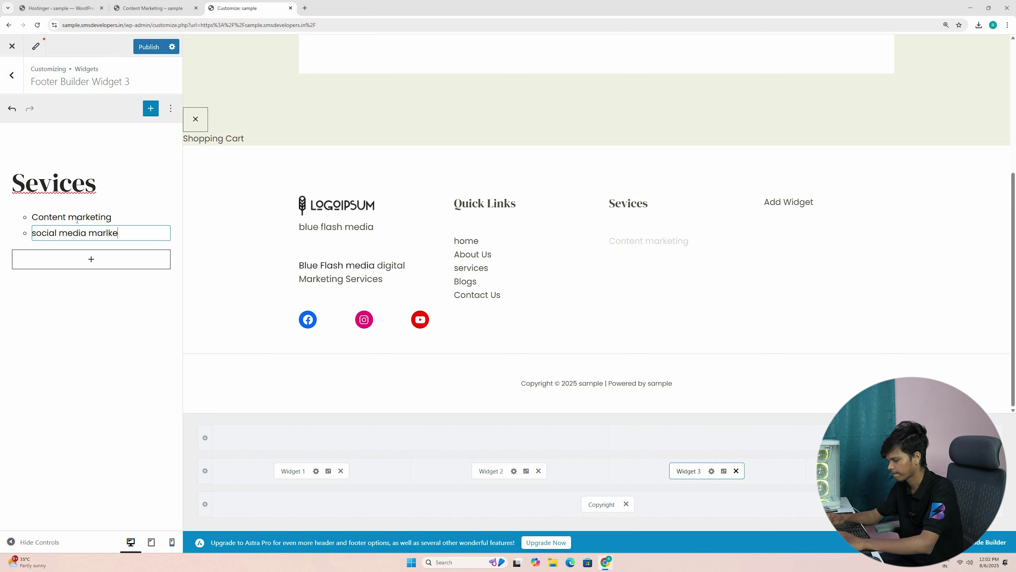
{"action": "key", "text": "BackSpace"}
{"action": "key", "text": "BackSpace"}
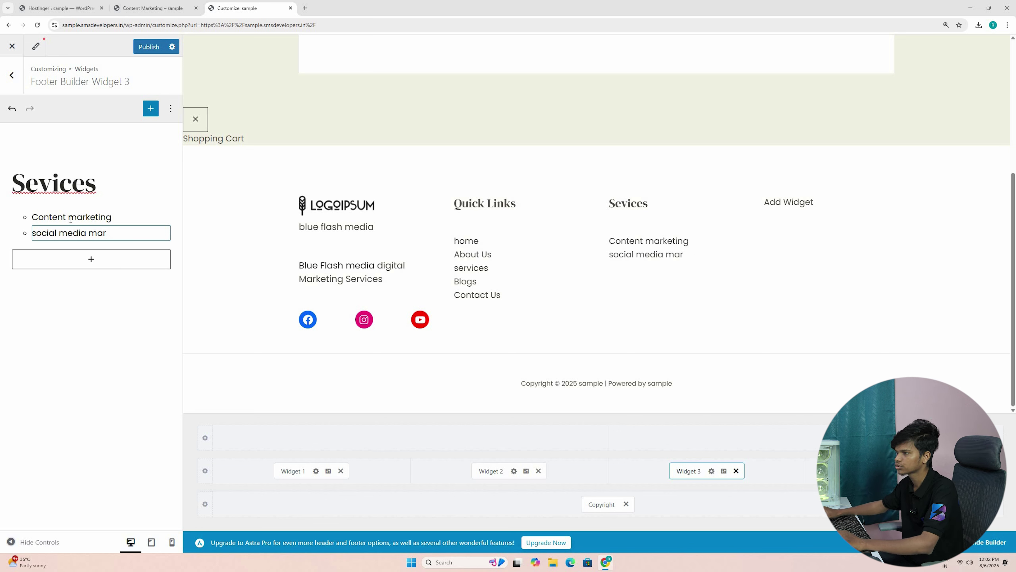
{"action": "type", "text": "keting"}
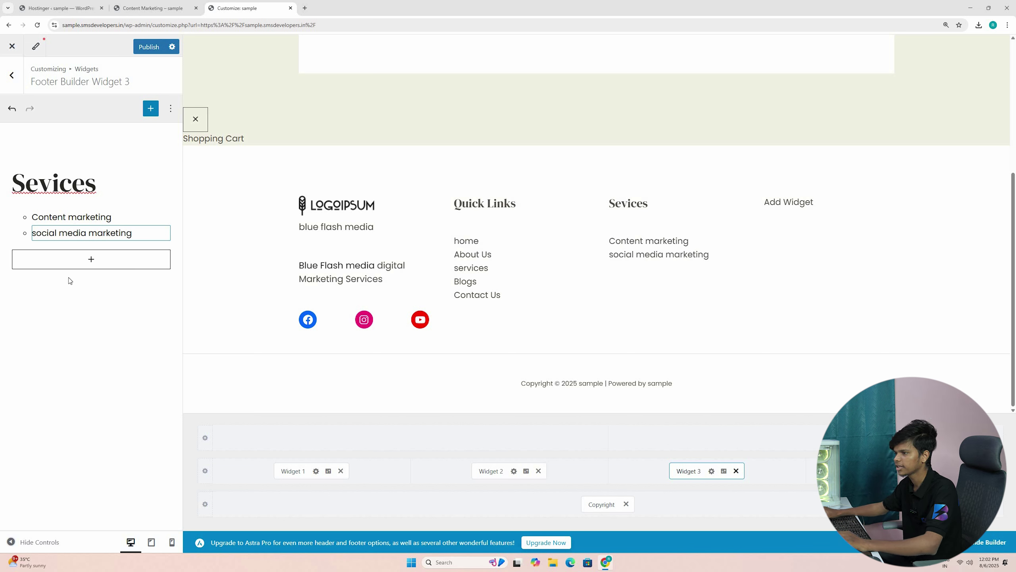
Add the items "SEO" and "Google Ads" to the end of the services list.
{"action": "left_click", "coordinate": [41, 260]}
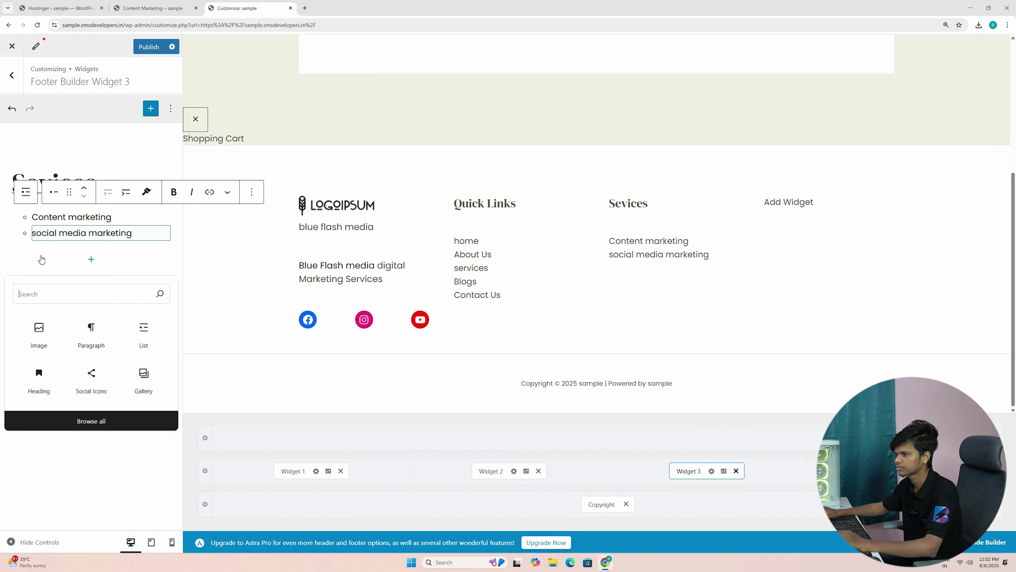
{"action": "left_click", "coordinate": [140, 231]}
{"action": "key", "text": "Return"}
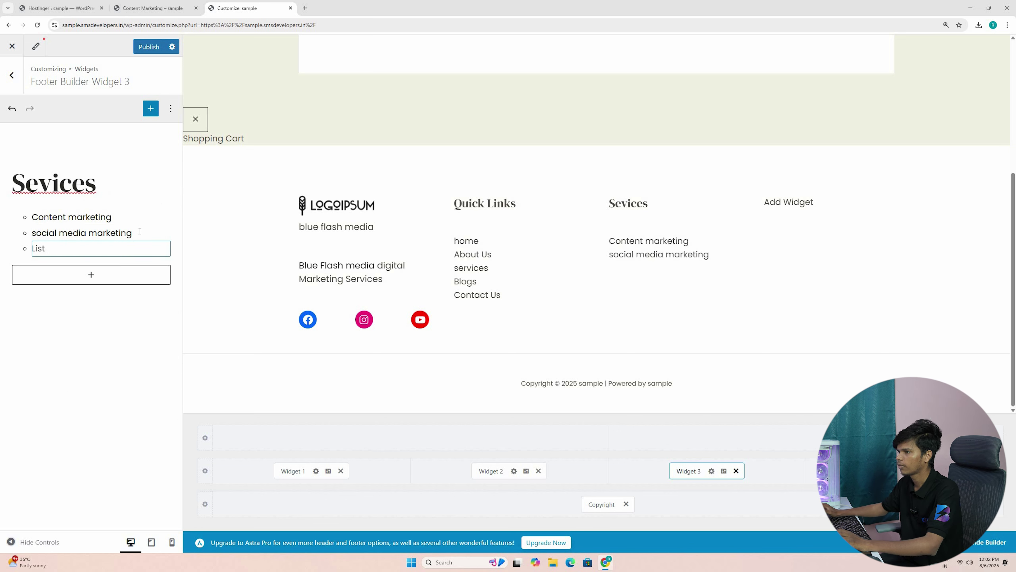
{"action": "type", "text": "SEO"}
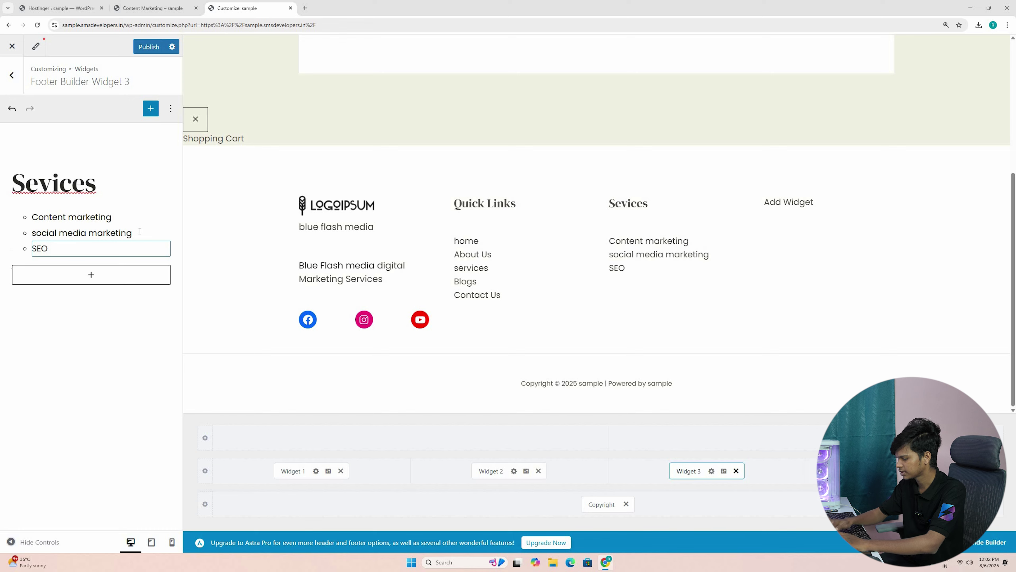
{"action": "key", "text": "Return"}
{"action": "type", "text": "Goog"}
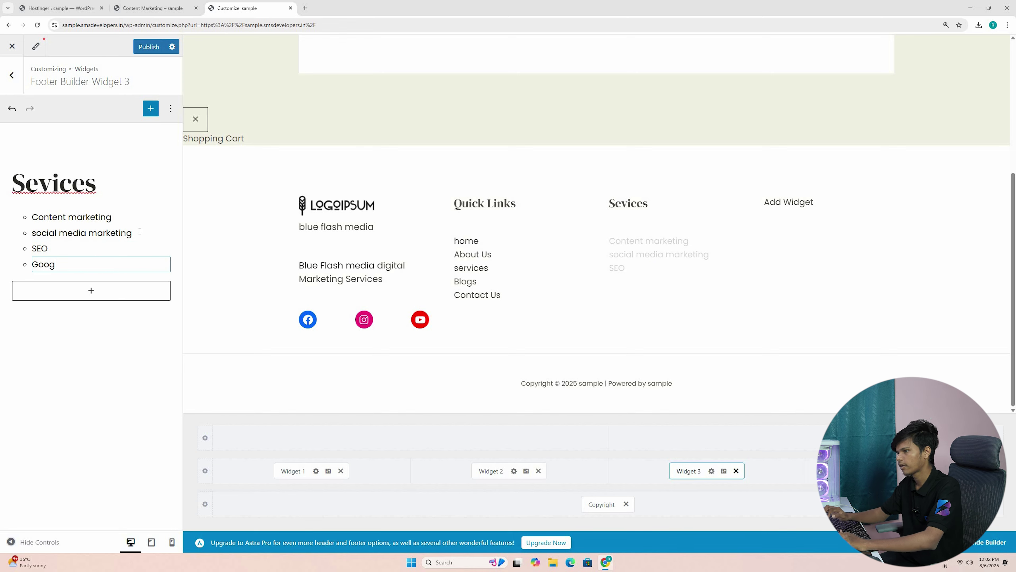
{"action": "type", "text": "le Ads"}
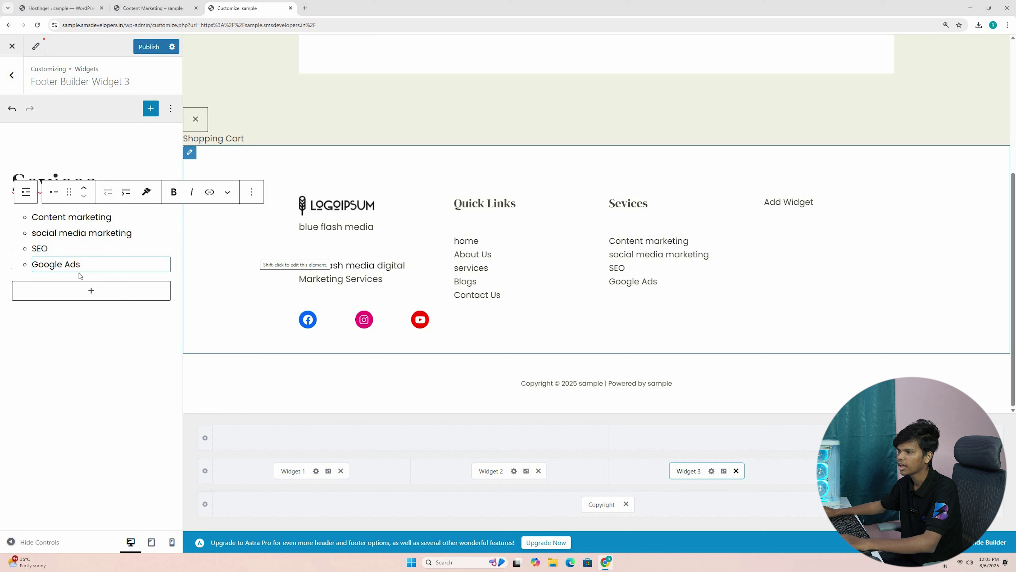
{"action": "key", "text": "ctrl+k"}
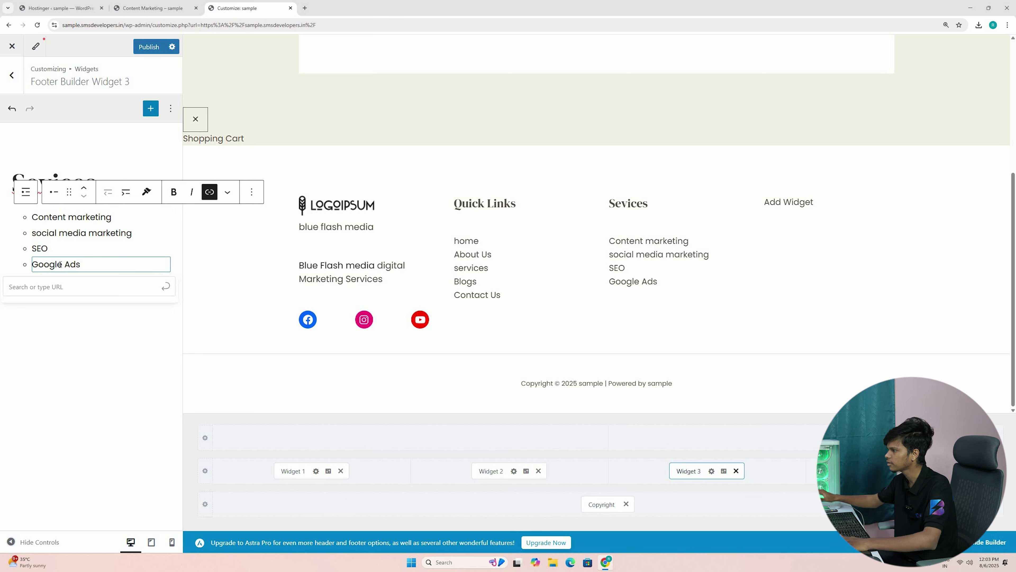
Add a Heading block with the text "Contact Information" to the empty footer Widget 4.
{"action": "left_click", "coordinate": [852, 221]}
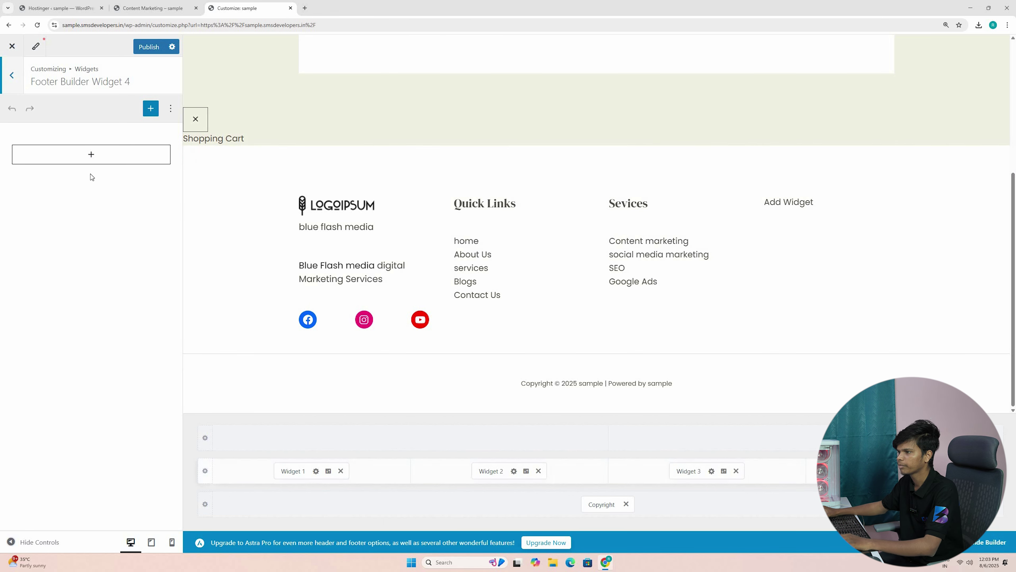
{"action": "left_click", "coordinate": [66, 195]}
{"action": "left_click", "coordinate": [91, 154]}
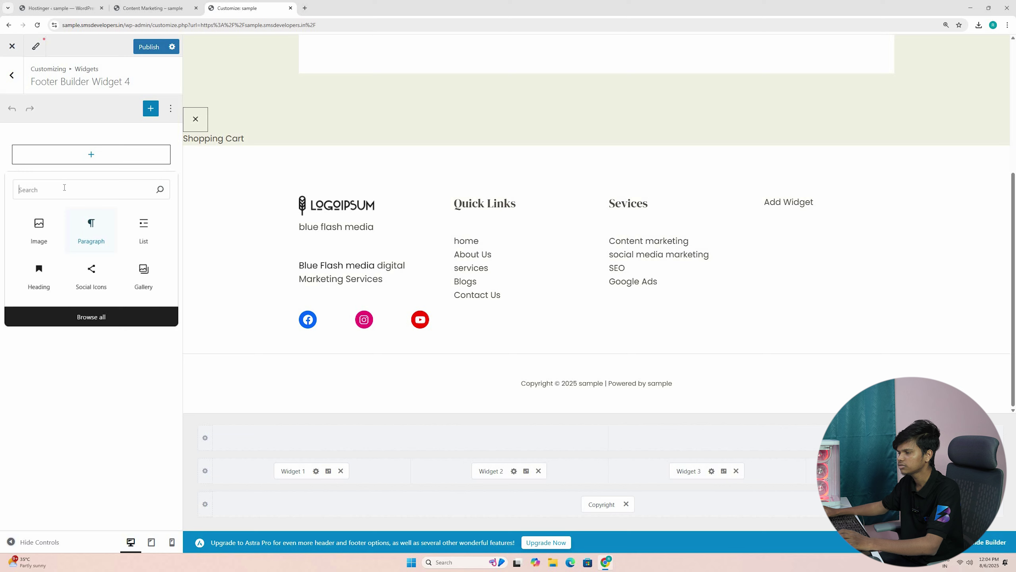
{"action": "left_click", "coordinate": [39, 273]}
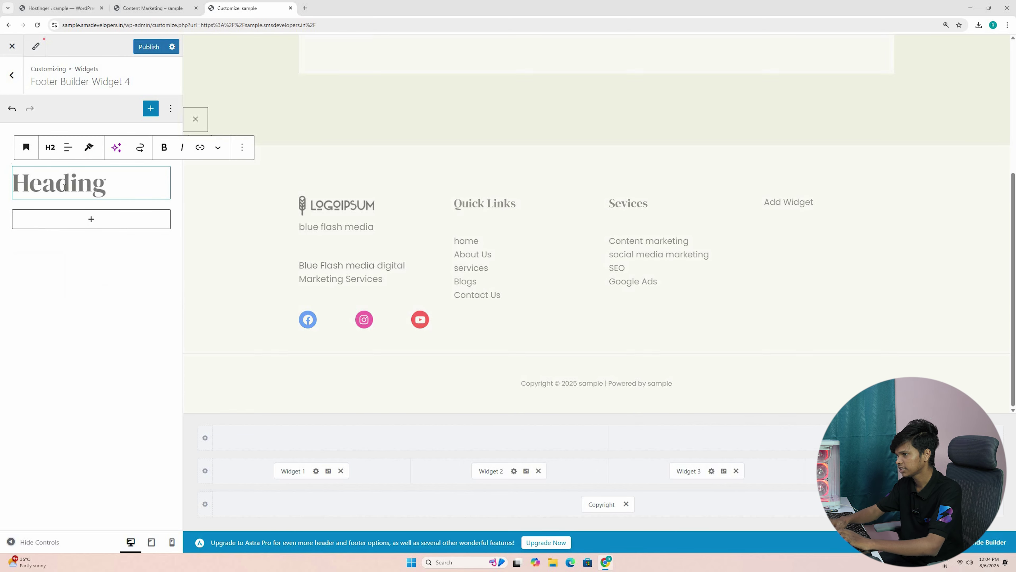
{"action": "type", "text": "Contact Information"}
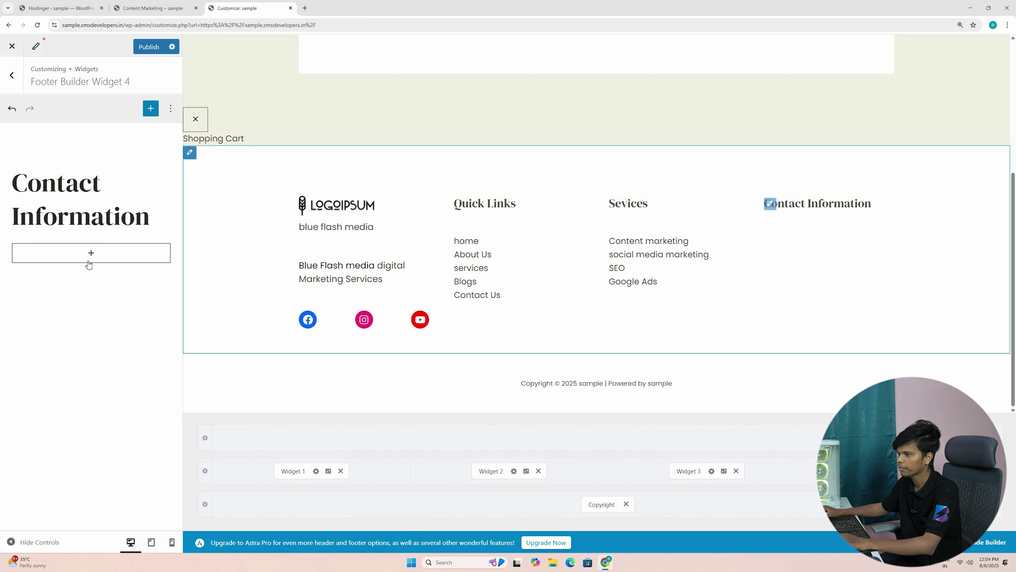
Insert an Icon List block below the "Contact Information" heading in Widget 4.
{"action": "left_click", "coordinate": [92, 253]}
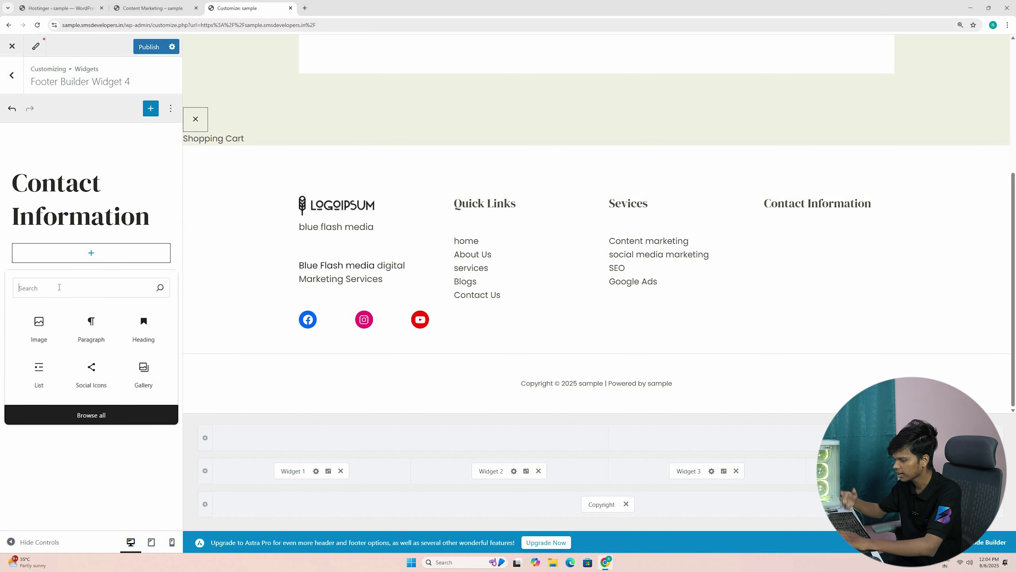
{"action": "type", "text": "icons"}
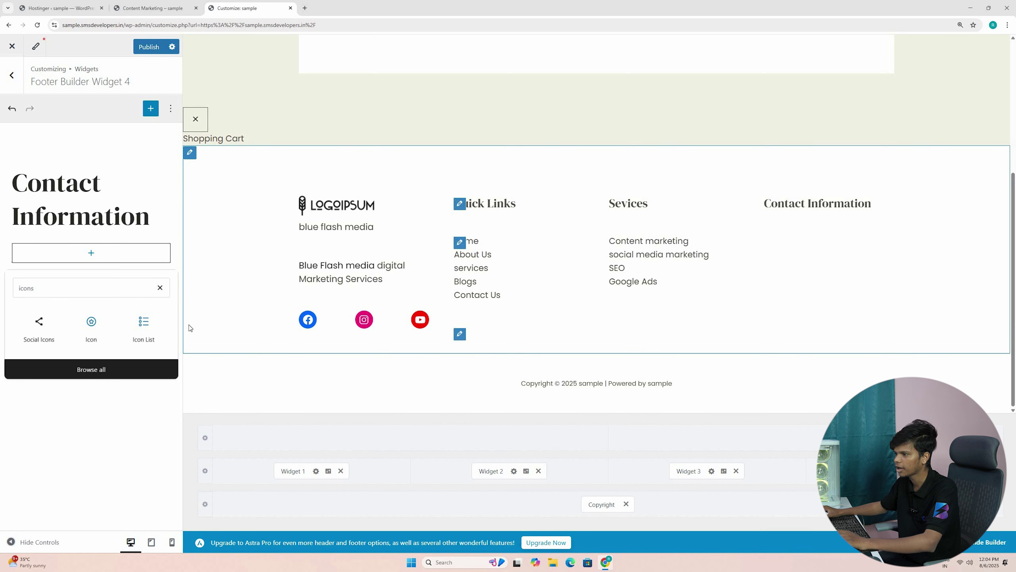
{"action": "left_click", "coordinate": [57, 255]}
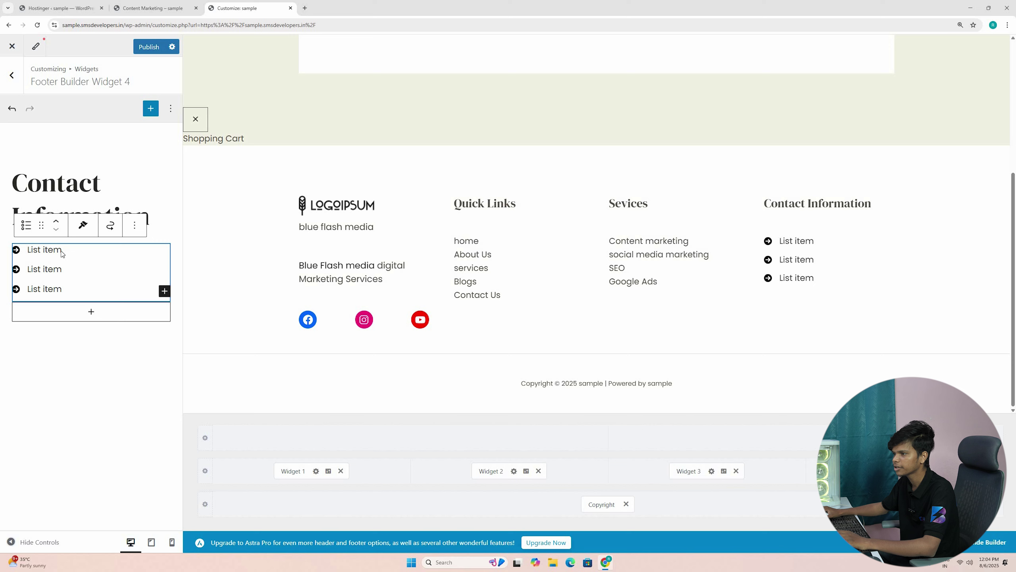
Replace the first icon list item's text with the phone number copied from the blueflashmedia.in/contact-us page, without an extra trailing line.
{"action": "left_click", "coordinate": [42, 250]}
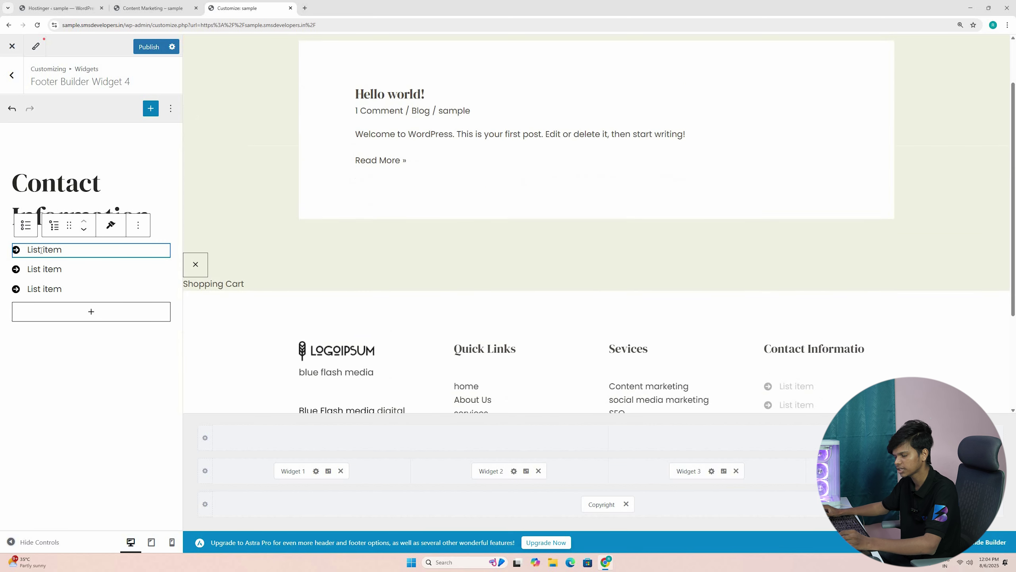
{"action": "triple_click", "coordinate": [42, 250]}
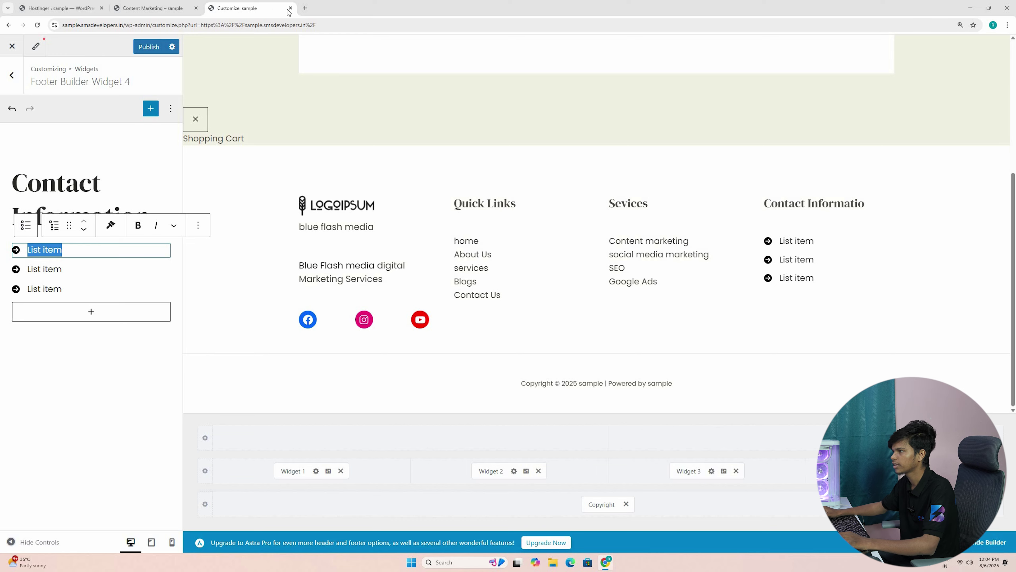
{"action": "left_click", "coordinate": [304, 9]}
{"action": "left_click", "coordinate": [248, 8]}
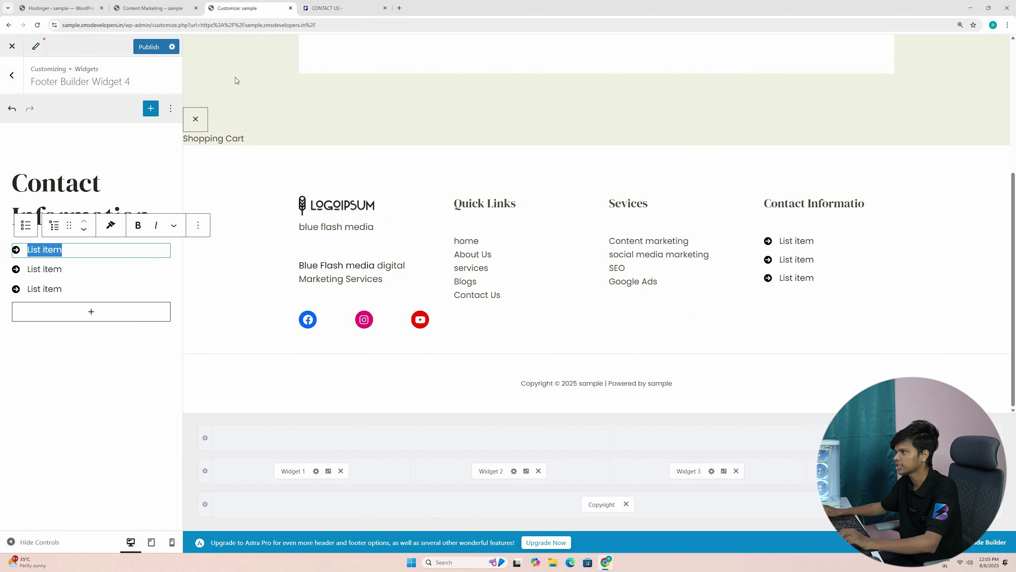
{"action": "key", "text": "ctrl+Tab"}
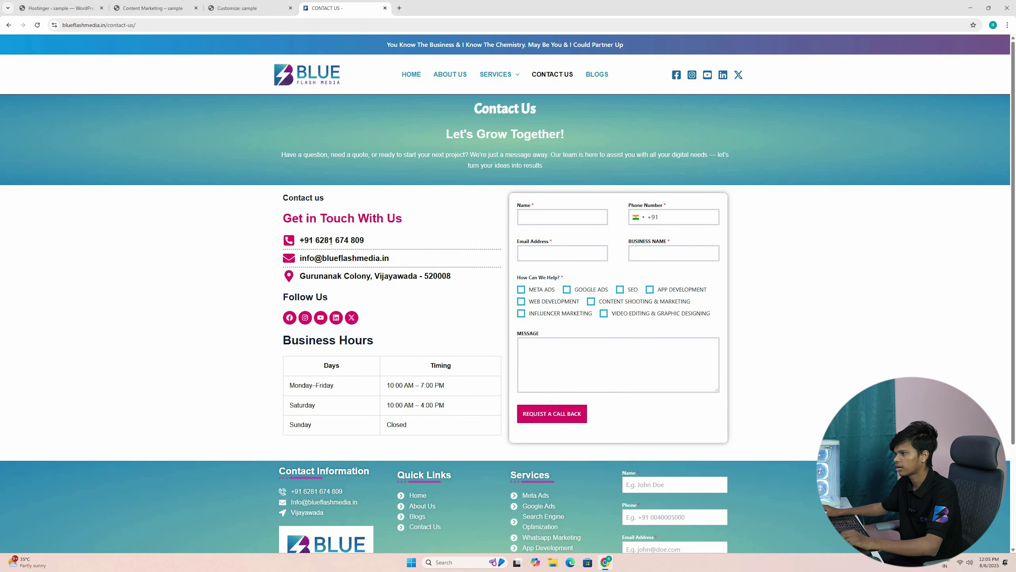
{"action": "triple_click", "coordinate": [332, 241]}
{"action": "left_click_drag", "start_coordinate": [364, 241], "coordinate": [104, 225]}
{"action": "key", "text": "ctrl+c"}
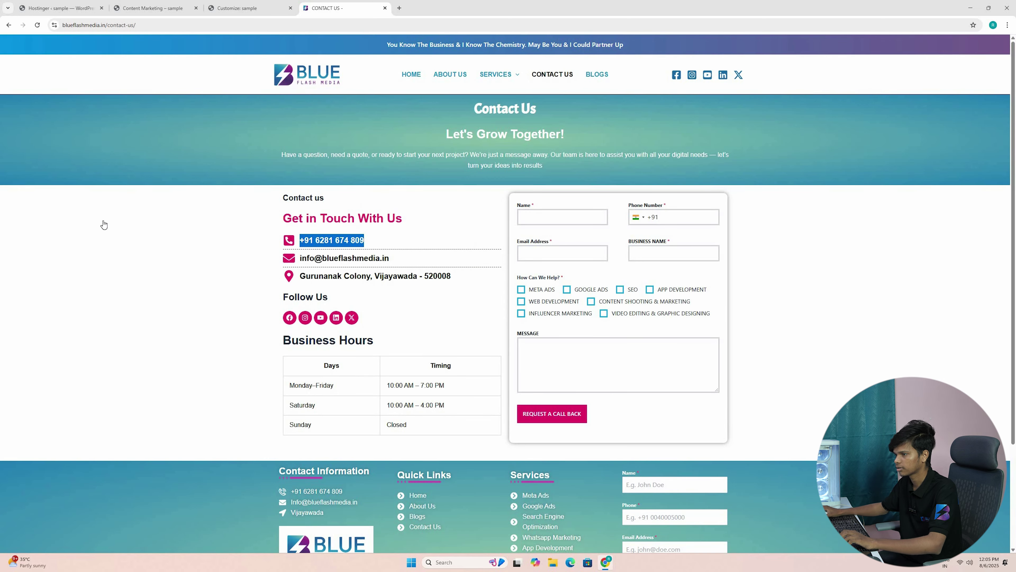
{"action": "key", "text": "ctrl+shift+Tab"}
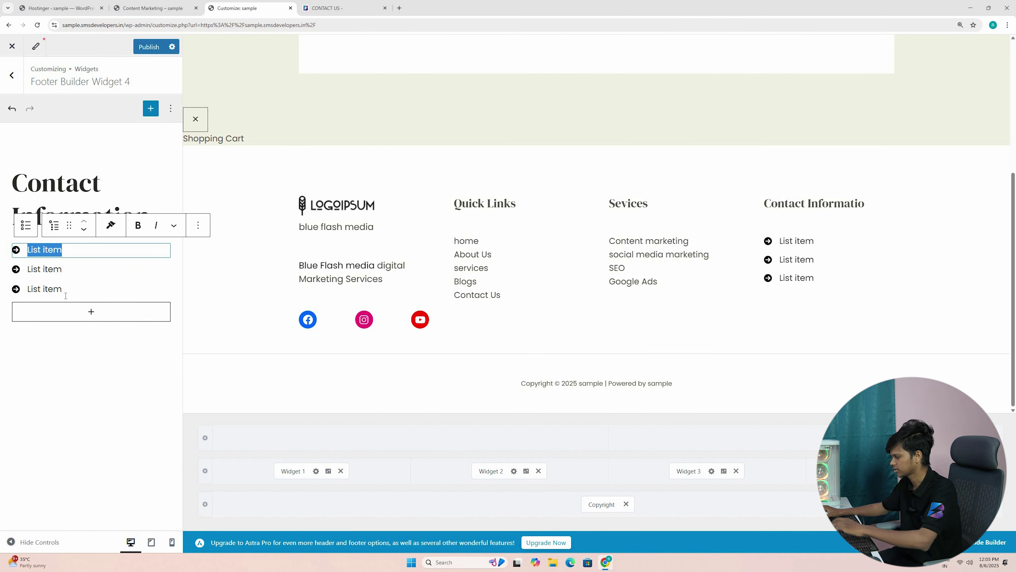
{"action": "key", "text": "ctrl+v"}
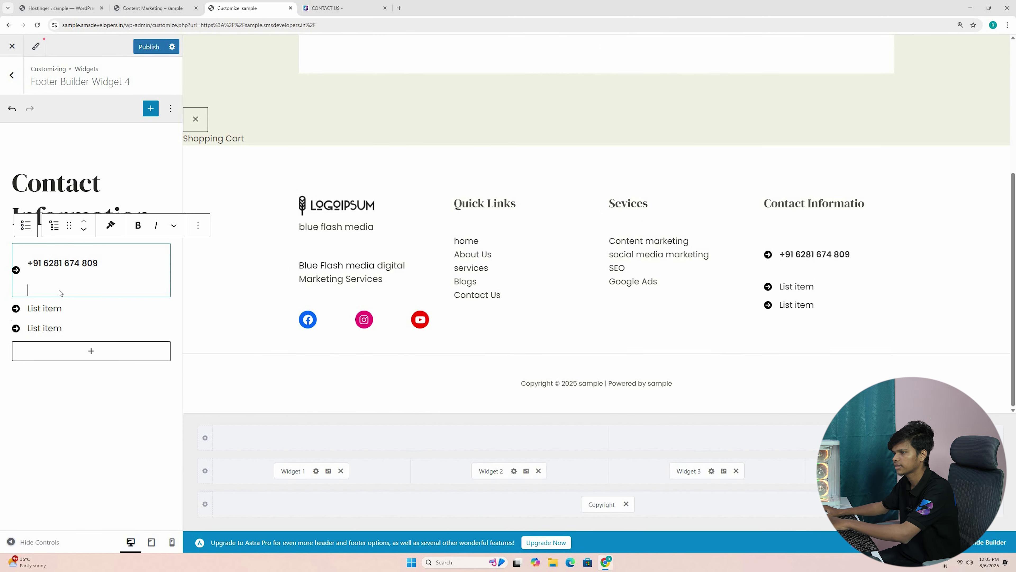
{"action": "key", "text": "BackSpace"}
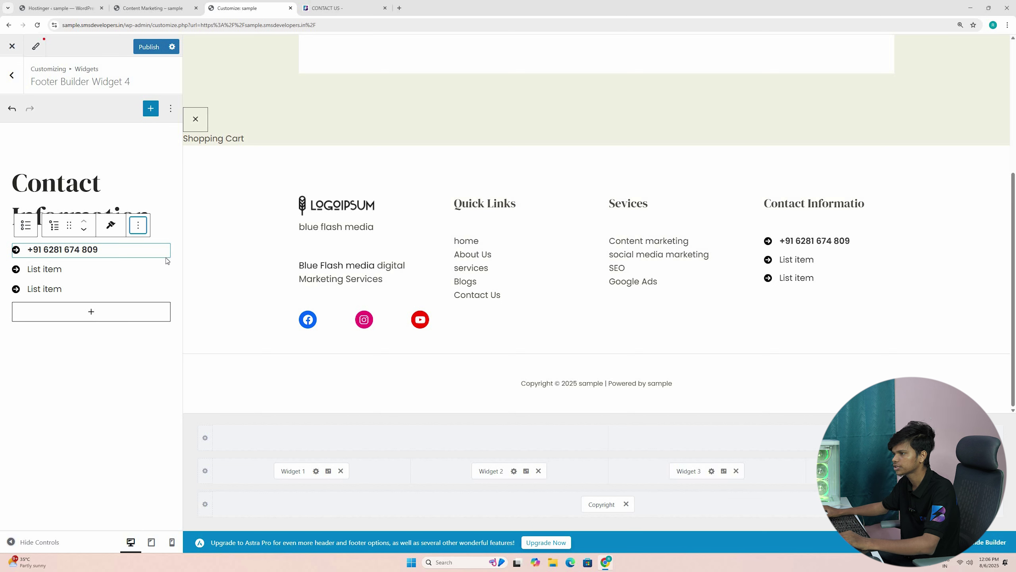
Open the icon library for the phone number item in Widget 4's contact list.
{"action": "left_click", "coordinate": [137, 224]}
{"action": "key", "text": "Return"}
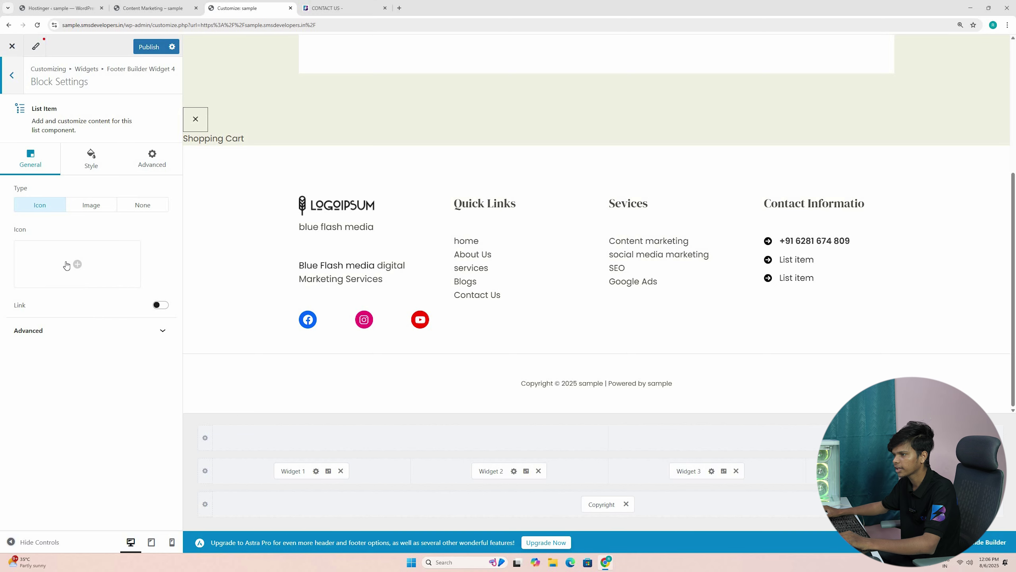
{"action": "left_click", "coordinate": [74, 263]}
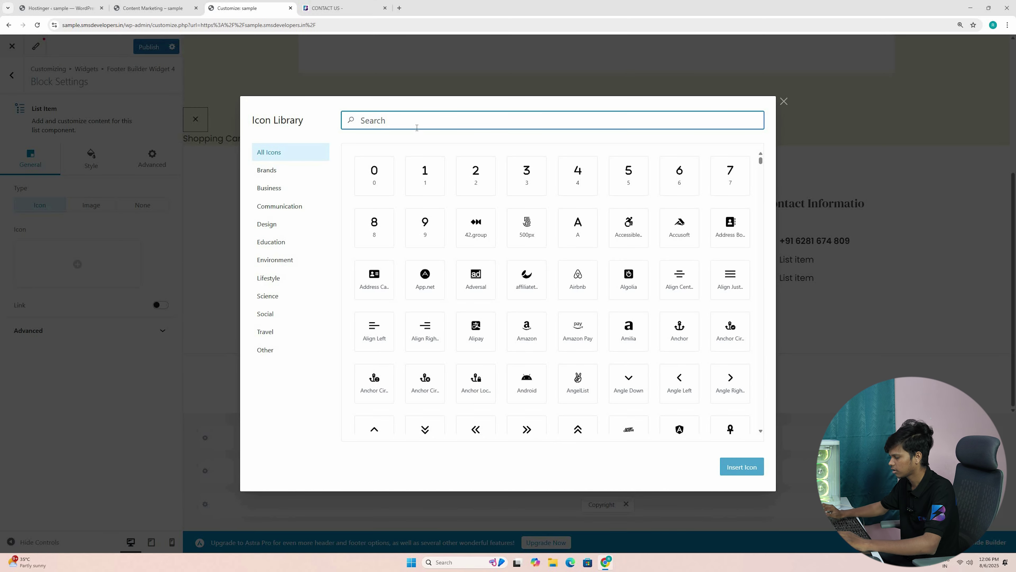
Try searching the icon library for "call" and "contac", clearing the search each time.
{"action": "type", "text": "call"}
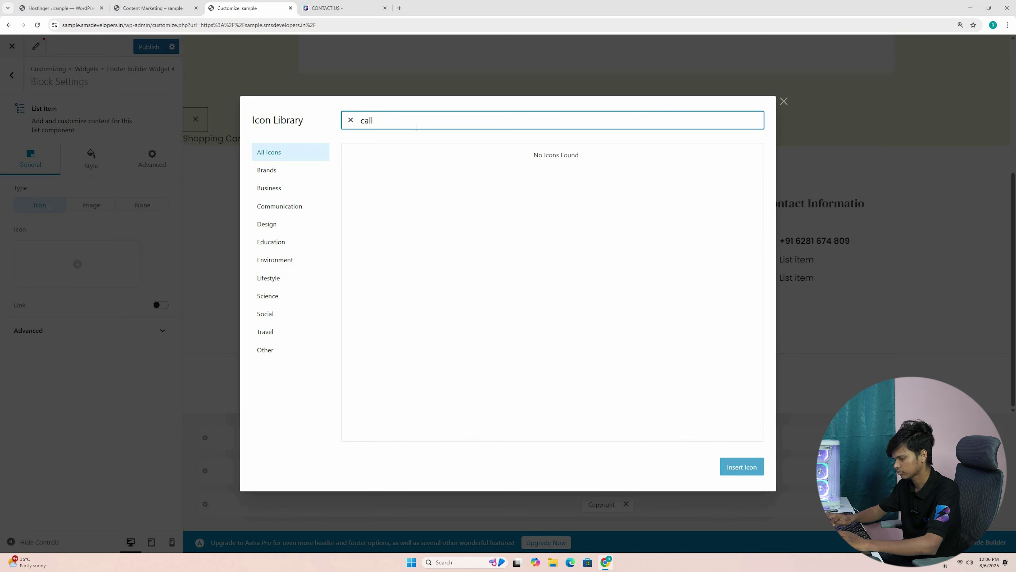
{"action": "key", "text": "BackSpace"}
{"action": "key", "text": "BackSpace"}
{"action": "key", "text": "BackSpace"}
{"action": "type", "text": "o"}
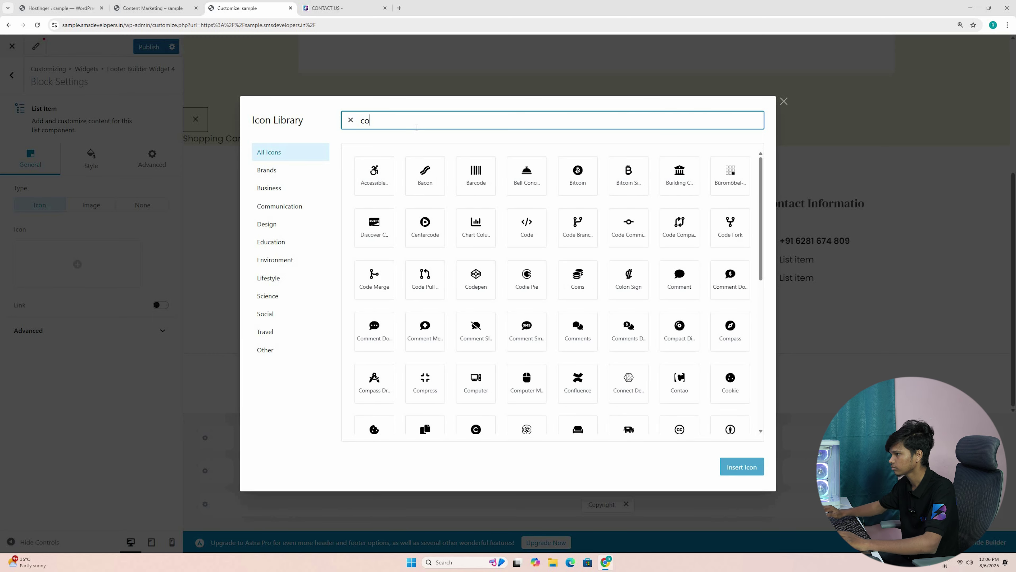
{"action": "type", "text": "ntac"}
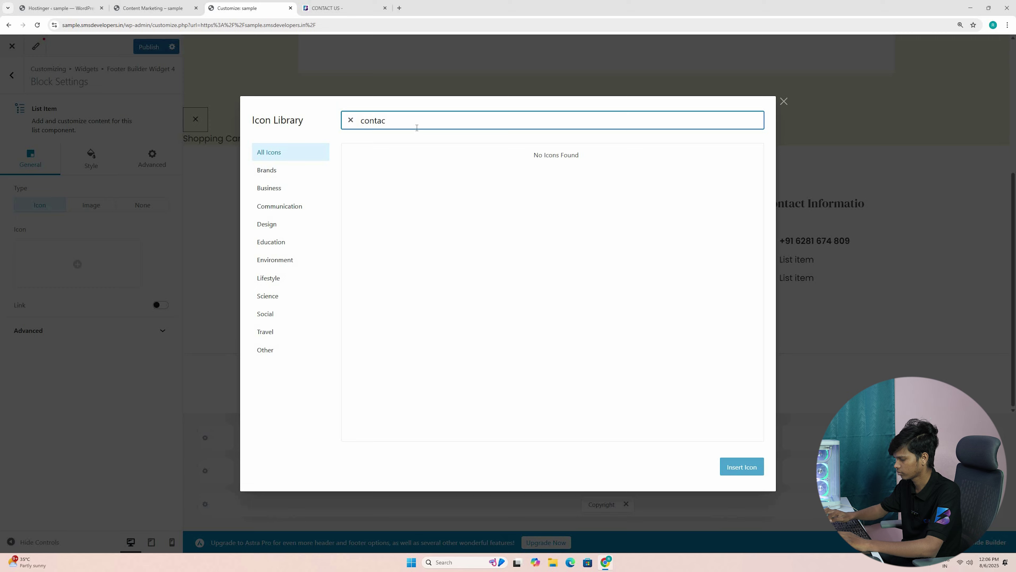
{"action": "key", "text": "BackSpace"}
{"action": "key", "text": "BackSpace"}
{"action": "key", "text": "BackSpace"}
{"action": "key", "text": "BackSpace"}
{"action": "key", "text": "BackSpace"}
{"action": "key", "text": "BackSpace"}
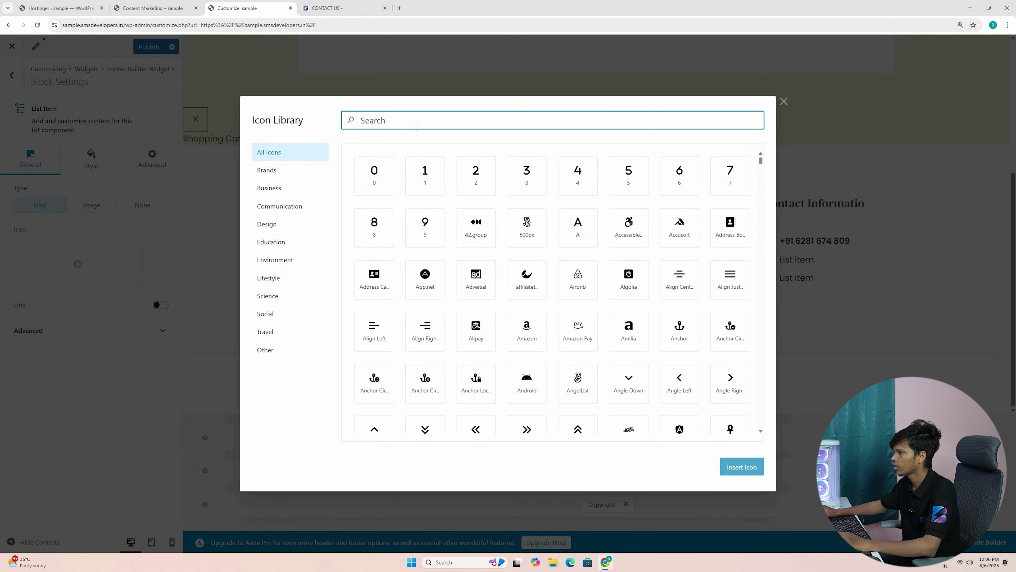
Search the icons for "phon" and insert the square phone icon for the phone number item.
{"action": "type", "text": "phon"}
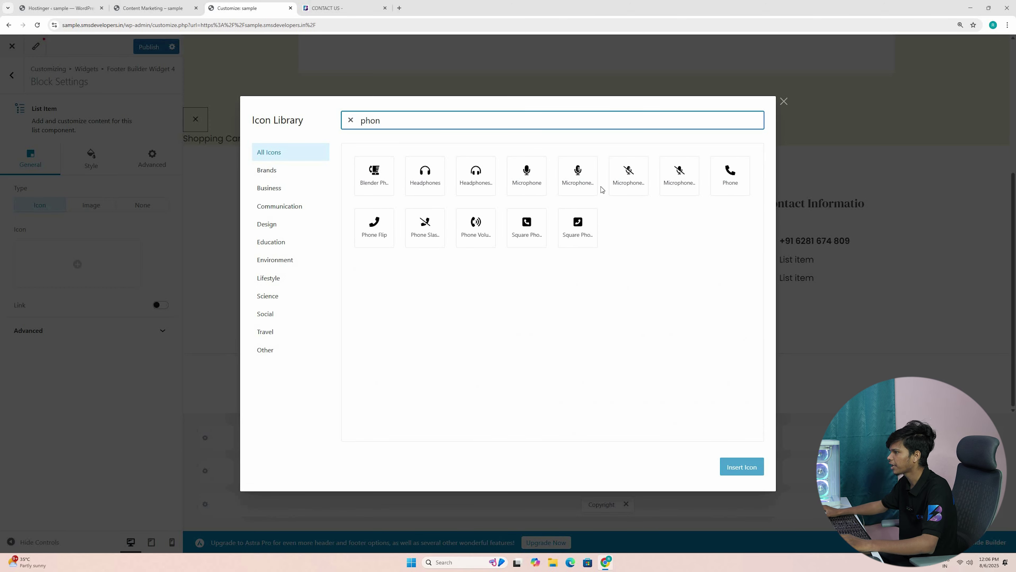
{"action": "left_click", "coordinate": [741, 471]}
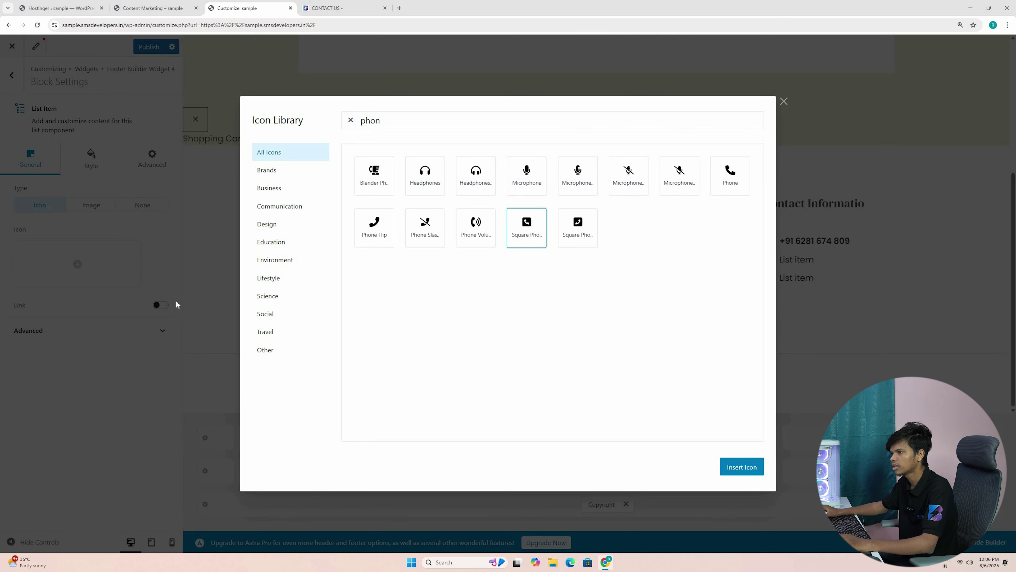
{"action": "left_click", "coordinate": [33, 260]}
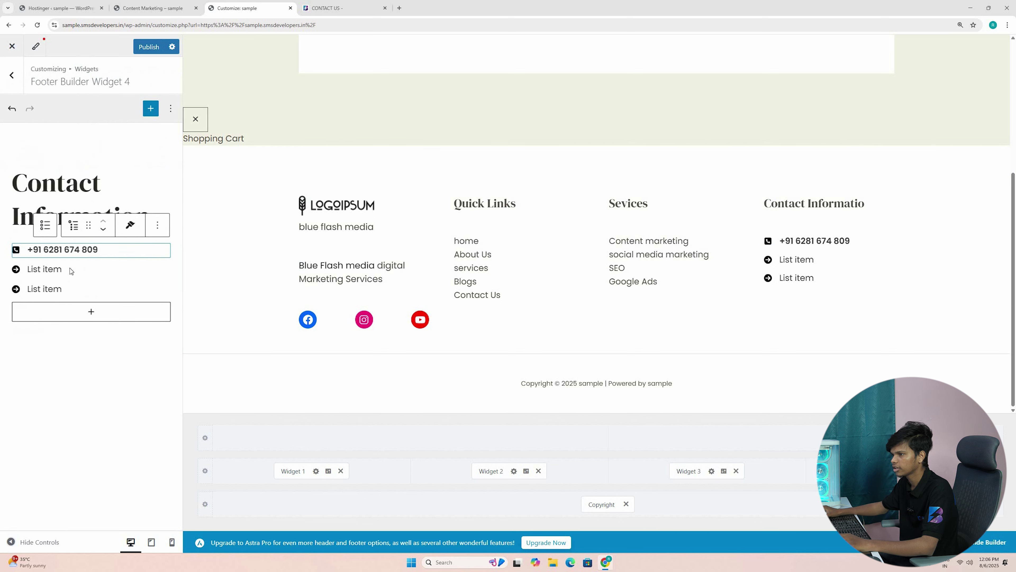
Replace the second contact list item's text with the e-mail address copied from the blueflashmedia.in/contact-us page, without extra blank lines.
{"action": "left_click", "coordinate": [60, 270]}
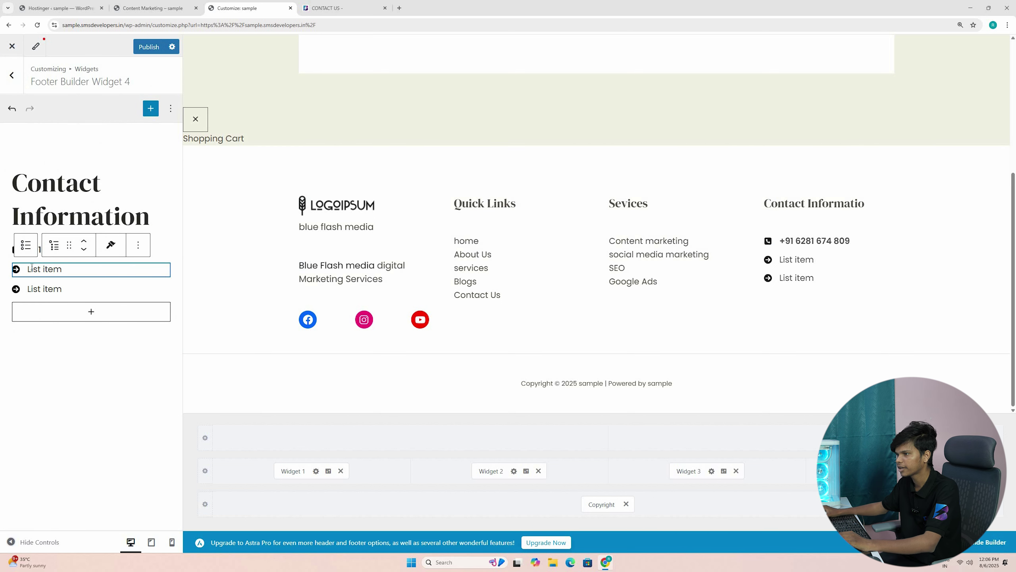
{"action": "triple_click", "coordinate": [97, 273]}
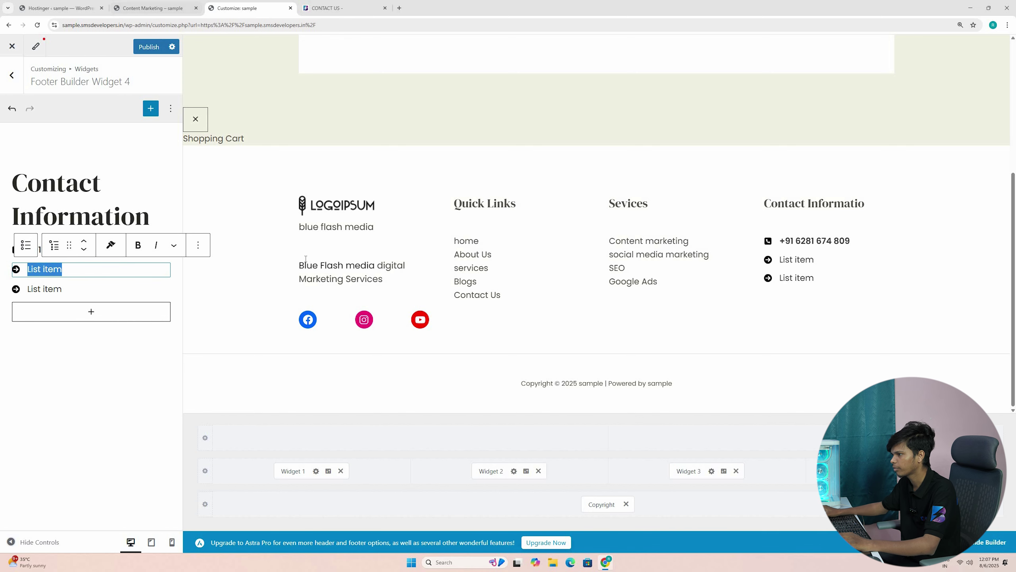
{"action": "left_click", "coordinate": [340, 8]}
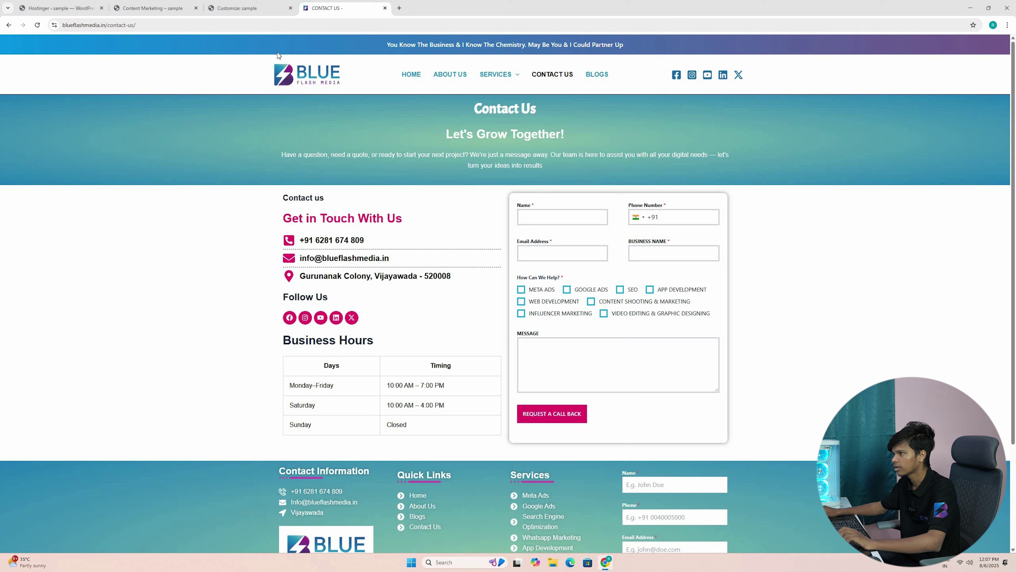
{"action": "left_click_drag", "start_coordinate": [299, 258], "coordinate": [388, 259]}
{"action": "key", "text": "ctrl+c"}
{"action": "key", "text": "ctrl+shift+Tab"}
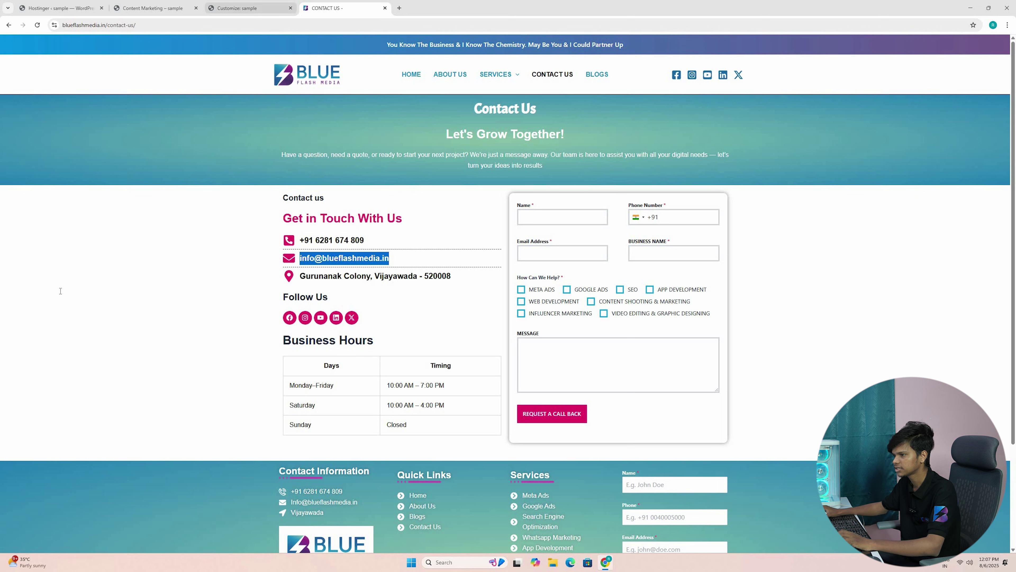
{"action": "key", "text": "ctrl+v"}
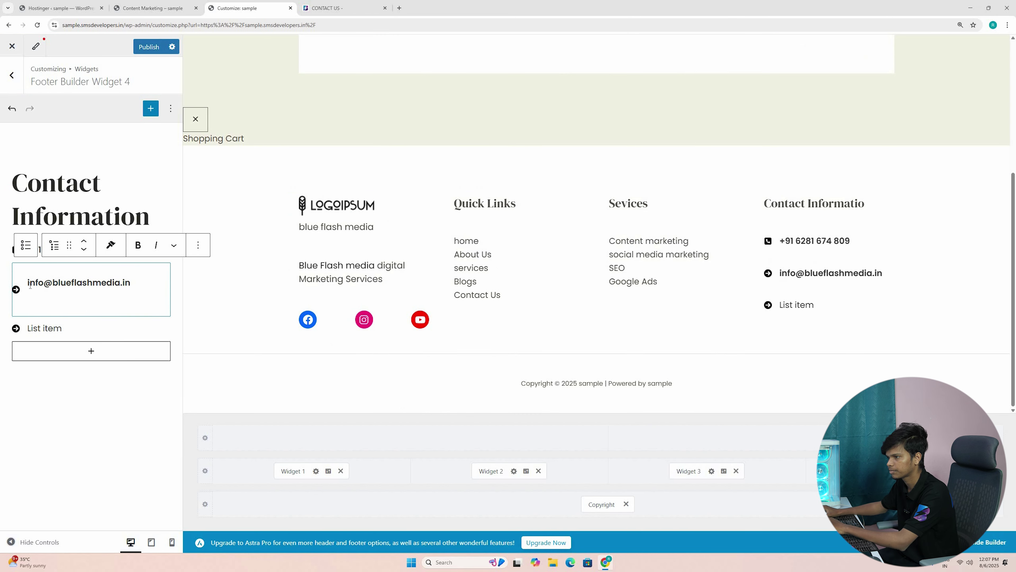
{"action": "key", "text": "BackSpace"}
{"action": "key", "text": "BackSpace"}
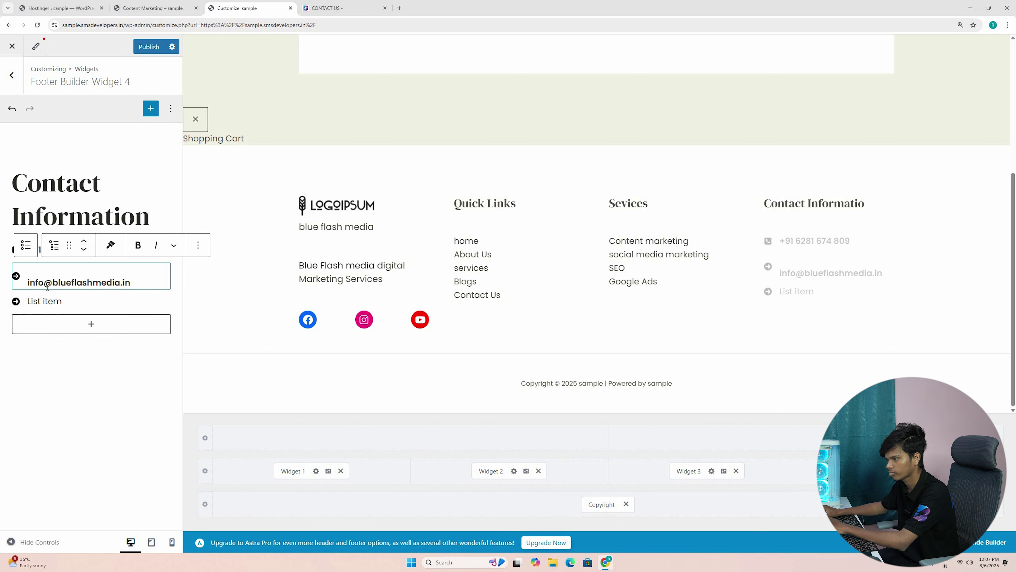
{"action": "key", "text": "Delete"}
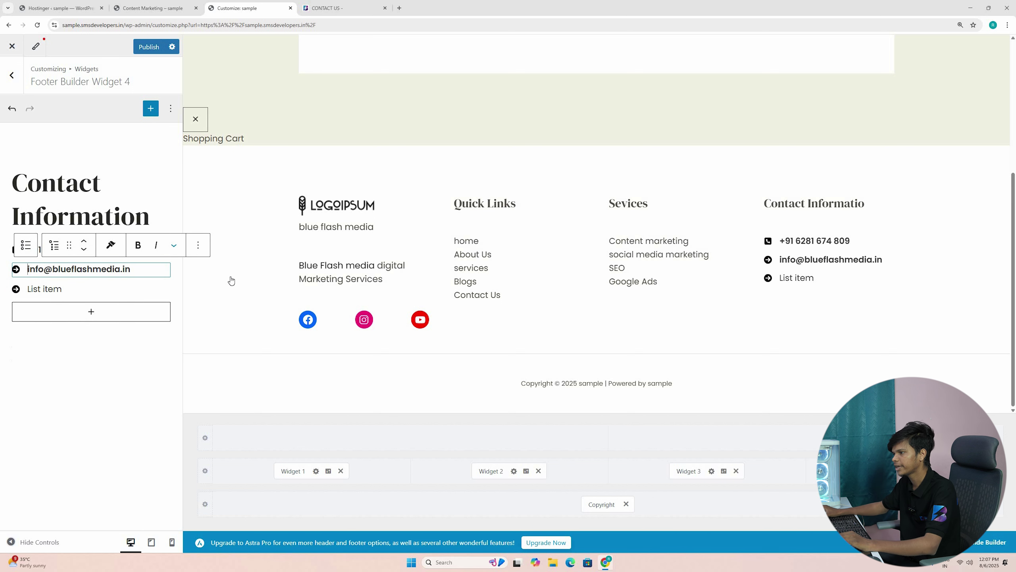
Set the e-mail list item's icon to the plain Envelope, found by searching the icon library for "enve".
{"action": "left_click", "coordinate": [198, 245]}
{"action": "left_click", "coordinate": [236, 278]}
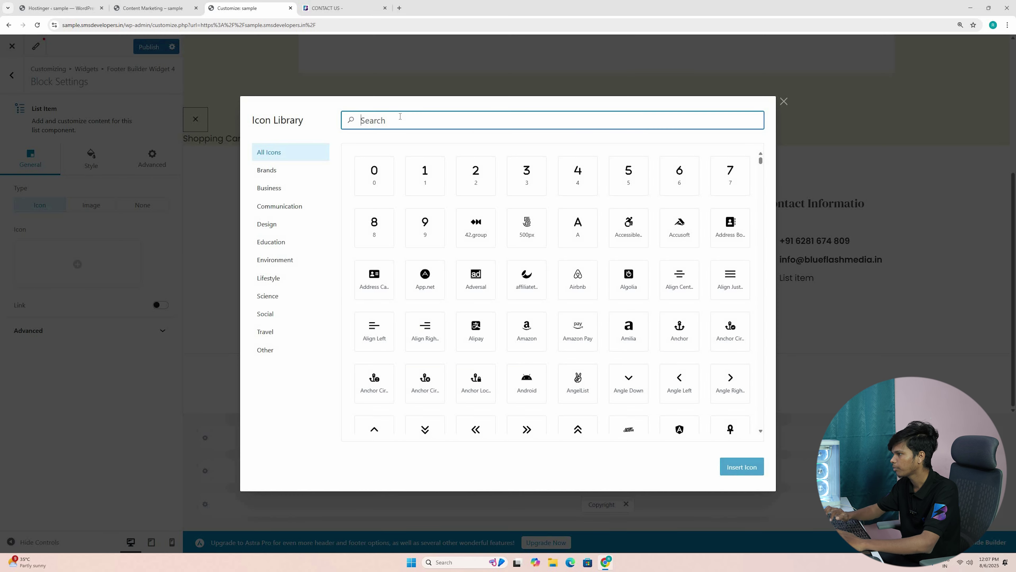
{"action": "type", "text": "enve"}
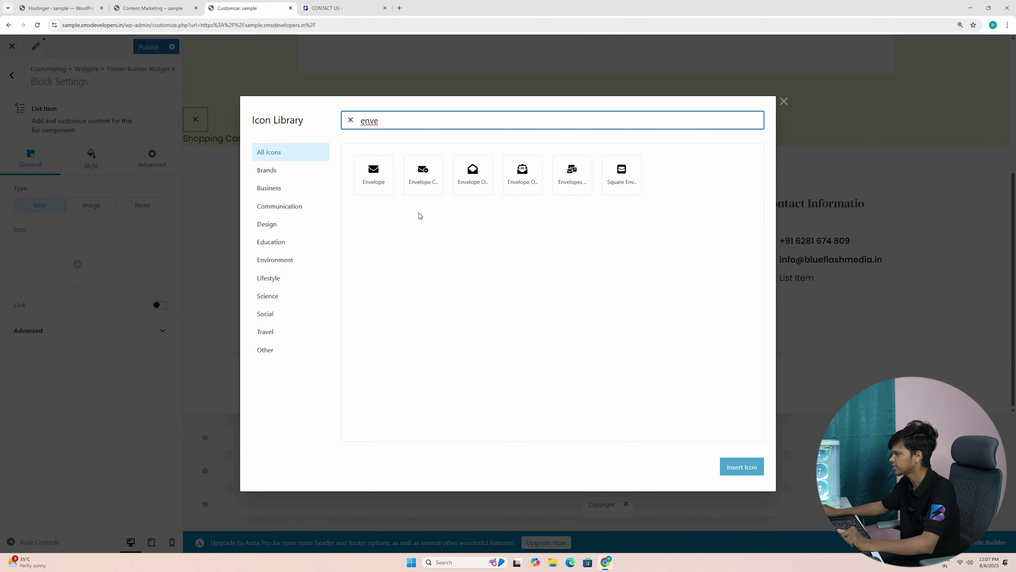
{"action": "left_click", "coordinate": [522, 174]}
{"action": "key", "text": "Left"}
{"action": "key", "text": "Left"}
{"action": "key", "text": "Left"}
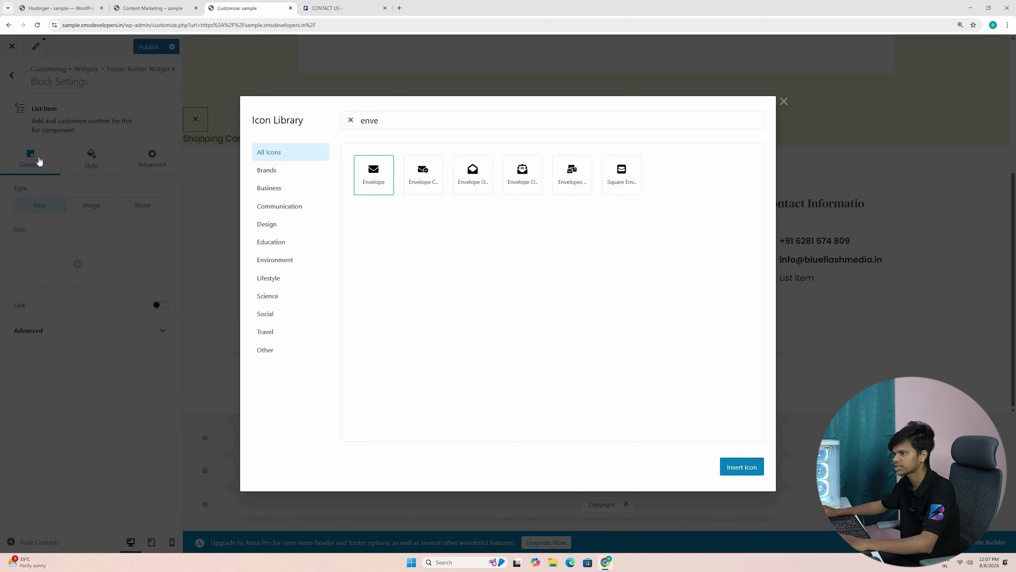
{"action": "key", "text": "Return"}
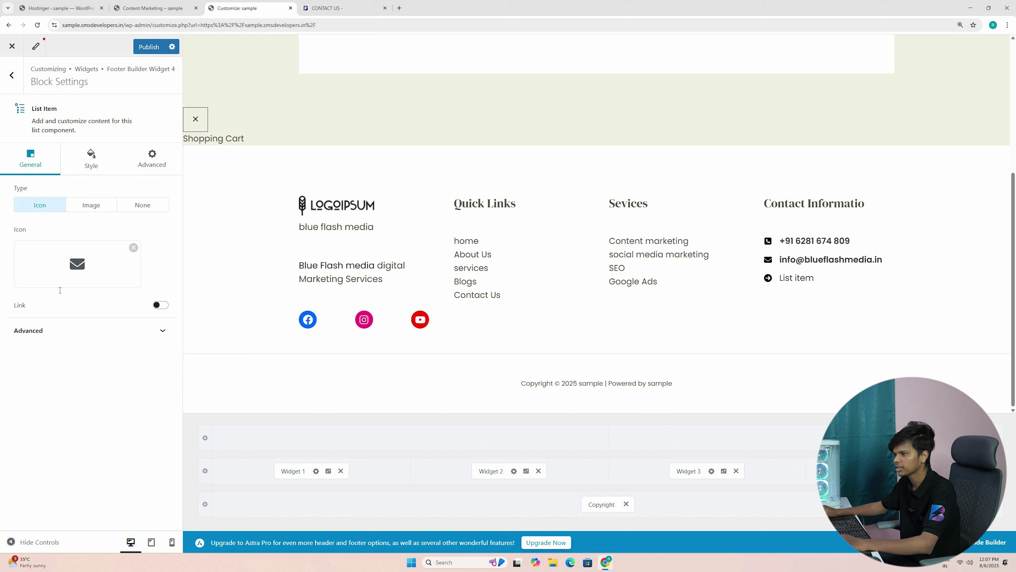
{"action": "key", "text": "Escape"}
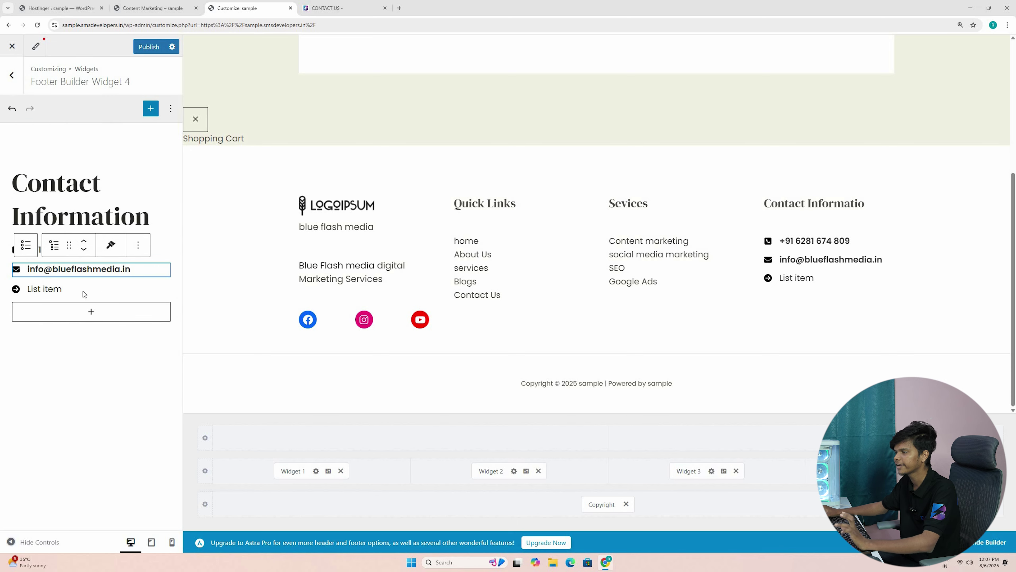
Replace the third contact list item's text with the postal address copied from the blueflashmedia.in/contact-us page.
{"action": "triple_click", "coordinate": [84, 293]}
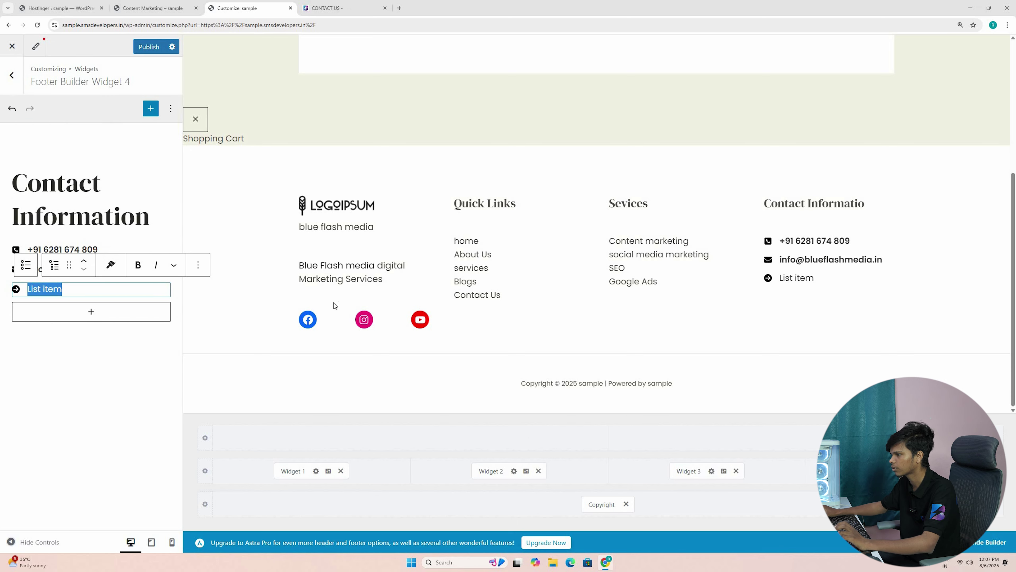
{"action": "left_click", "coordinate": [342, 8]}
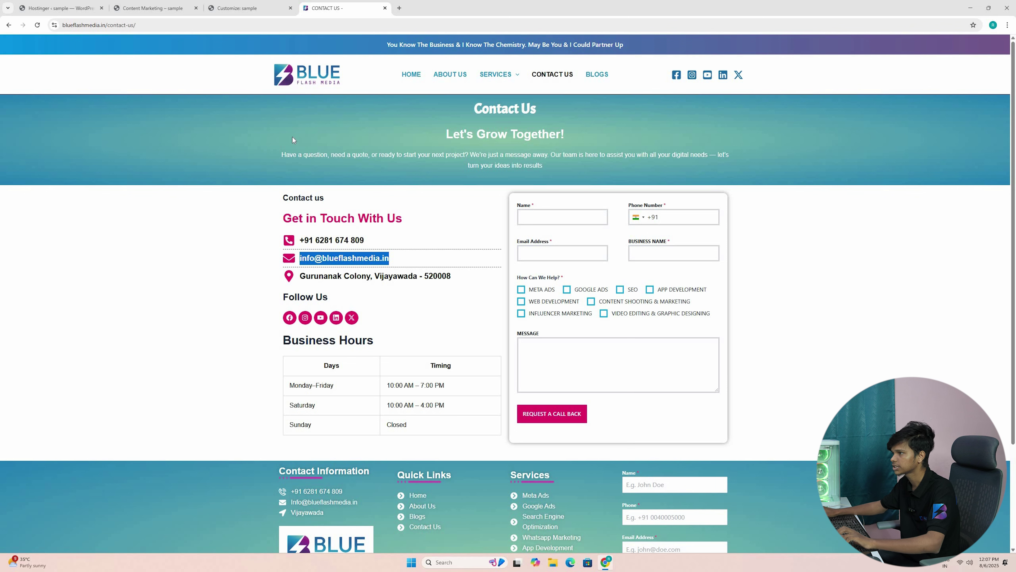
{"action": "left_click_drag", "start_coordinate": [454, 277], "coordinate": [98, 288]}
{"action": "key", "text": "ctrl+c"}
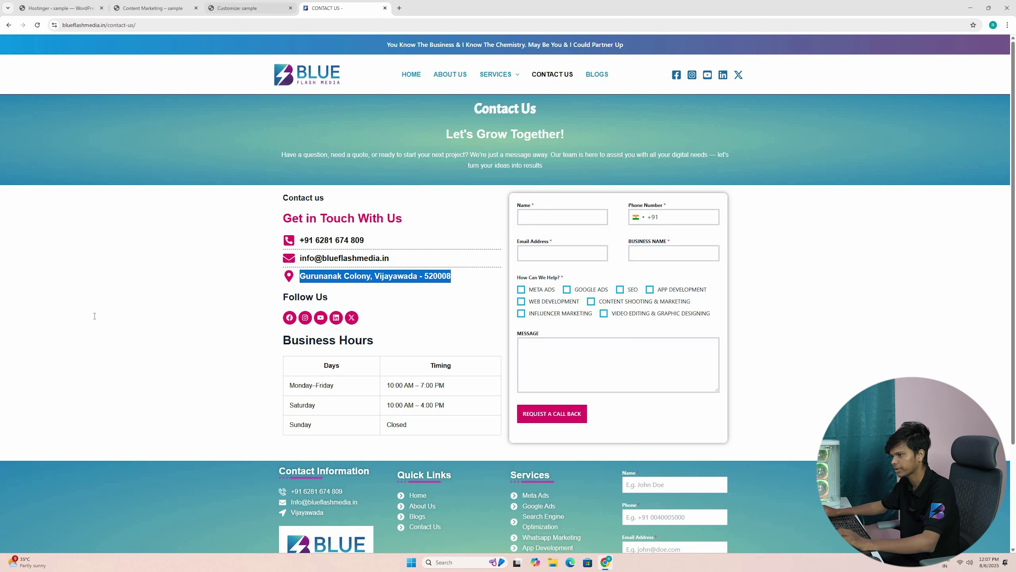
{"action": "key", "text": "ctrl+shift+Tab"}
{"action": "key", "text": "ctrl+v"}
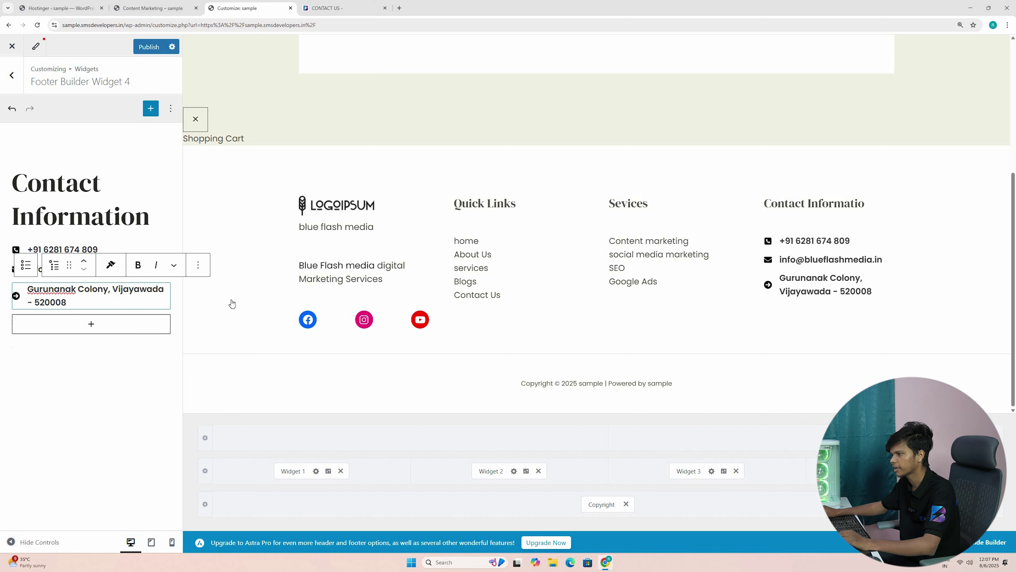
Set the address list item's icon to the location pin with a dot, found by searching the icon library for "locat".
{"action": "left_click", "coordinate": [198, 265]}
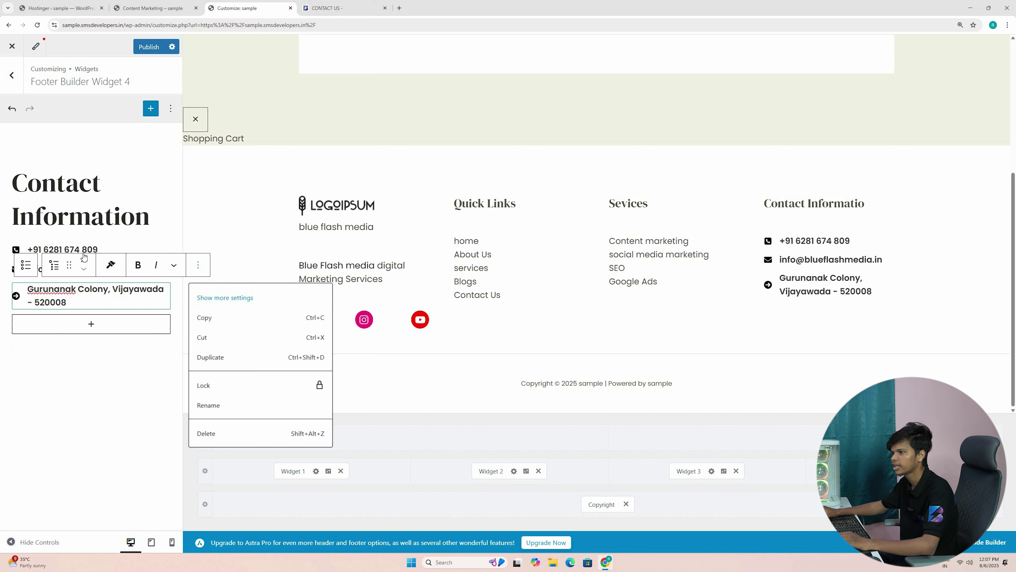
{"action": "left_click", "coordinate": [226, 298]}
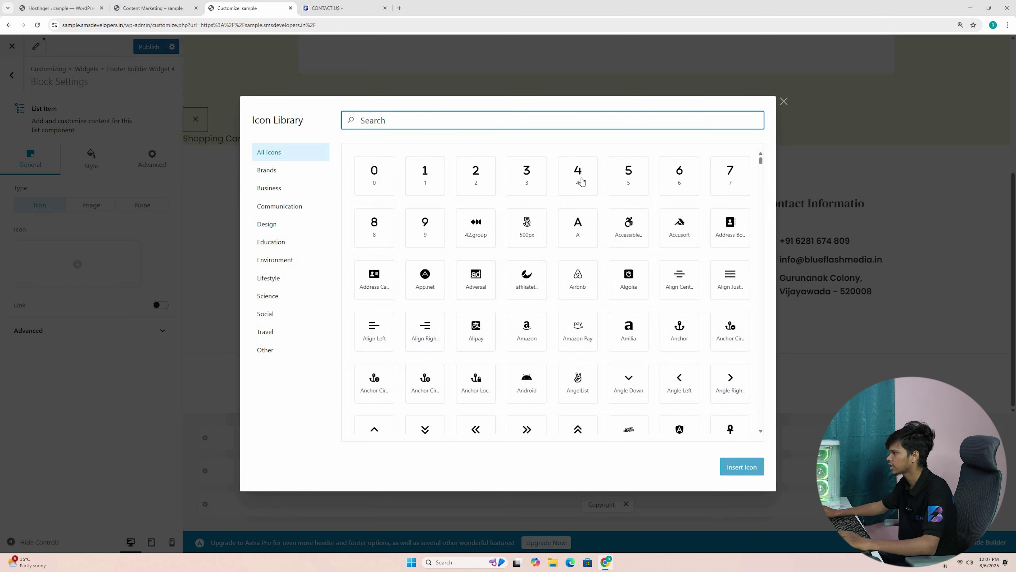
{"action": "type", "text": "locat"}
{"action": "key", "text": "Tab"}
{"action": "key", "text": "Tab"}
{"action": "key", "text": "Tab"}
{"action": "key", "text": "Tab"}
{"action": "key", "text": "Tab"}
{"action": "key", "text": "Tab"}
{"action": "key", "text": "Tab"}
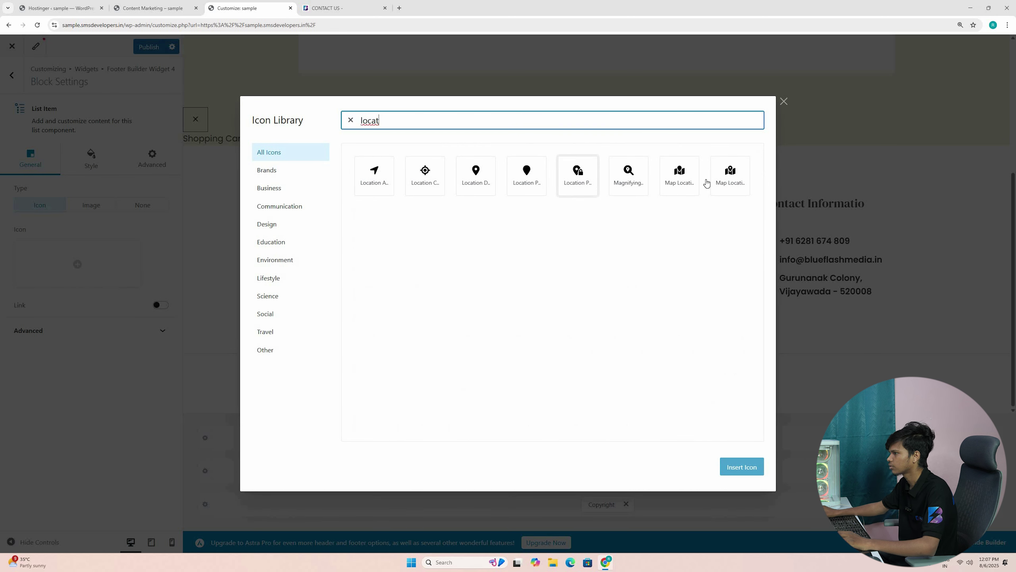
{"action": "key", "text": "Left"}
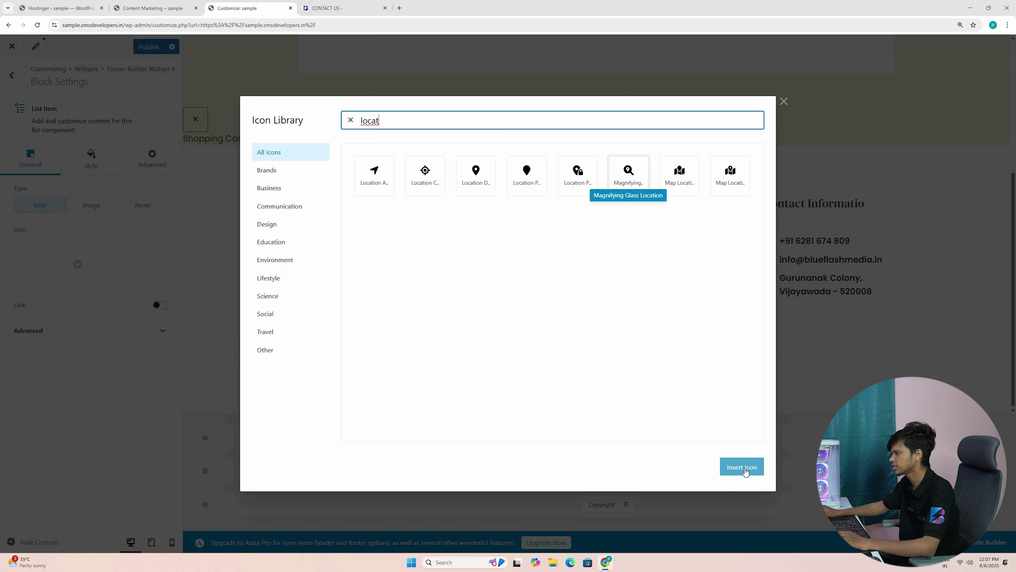
{"action": "key", "text": "Left"}
{"action": "key", "text": "Left"}
{"action": "key", "text": "Left"}
{"action": "key", "text": "Return"}
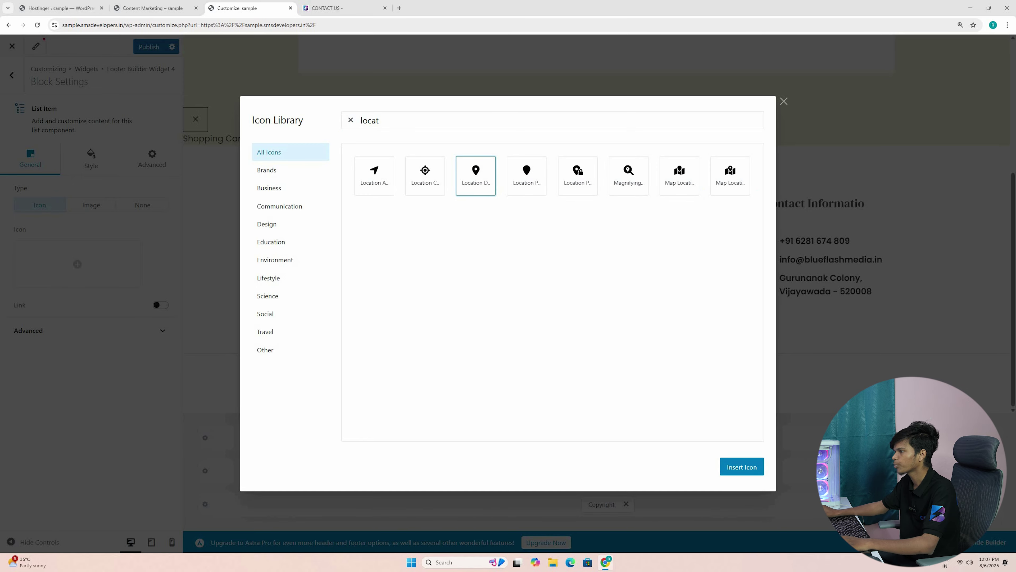
{"action": "key", "text": "Return"}
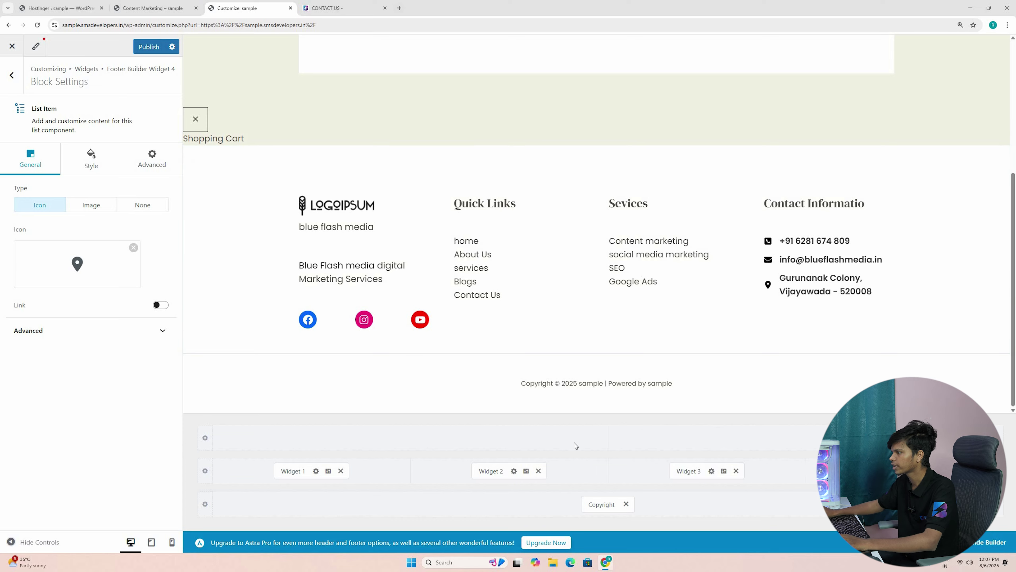
{"action": "key", "text": "ctrl+shift+Tab"}
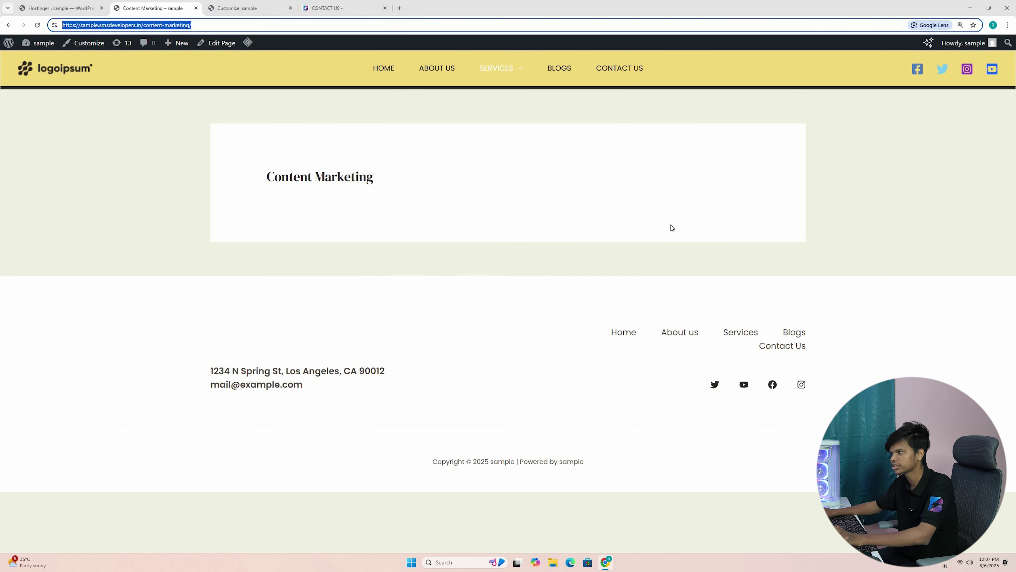
{"action": "key", "text": "ctrl+Tab"}
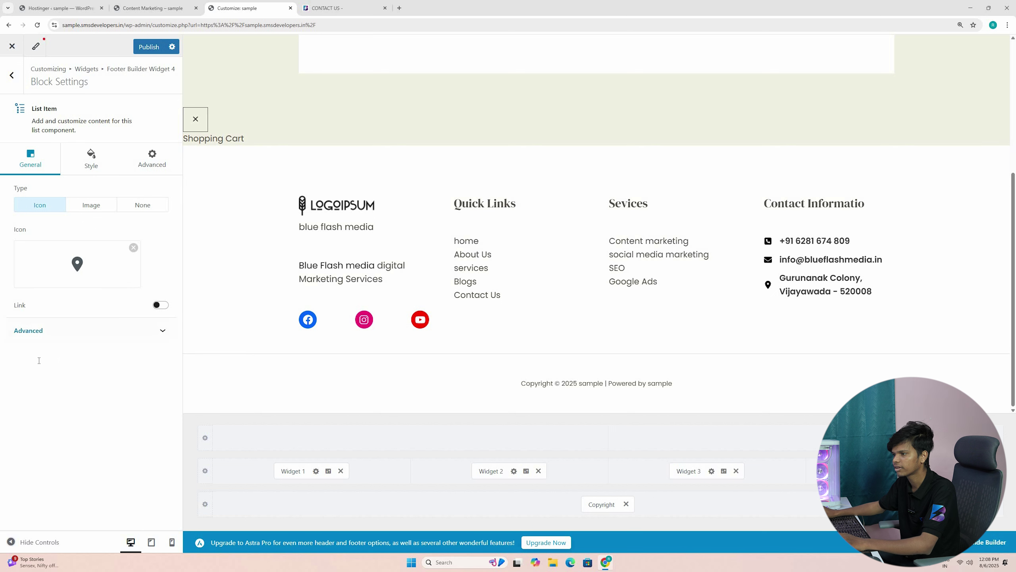
Examine the additional CSS classes option in the address list item's advanced settings.
{"action": "left_click", "coordinate": [40, 330]}
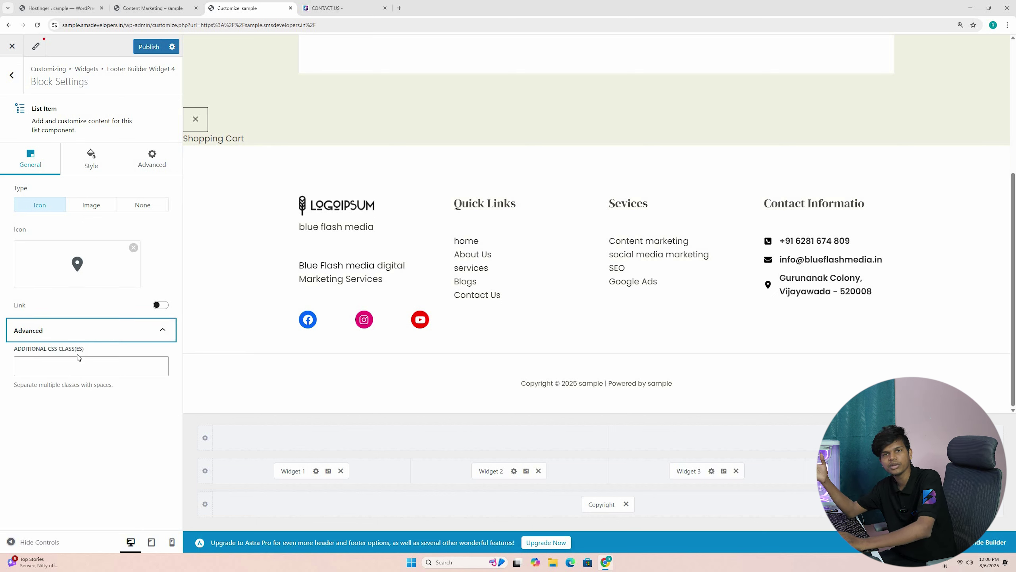
{"action": "left_click", "coordinate": [79, 365]}
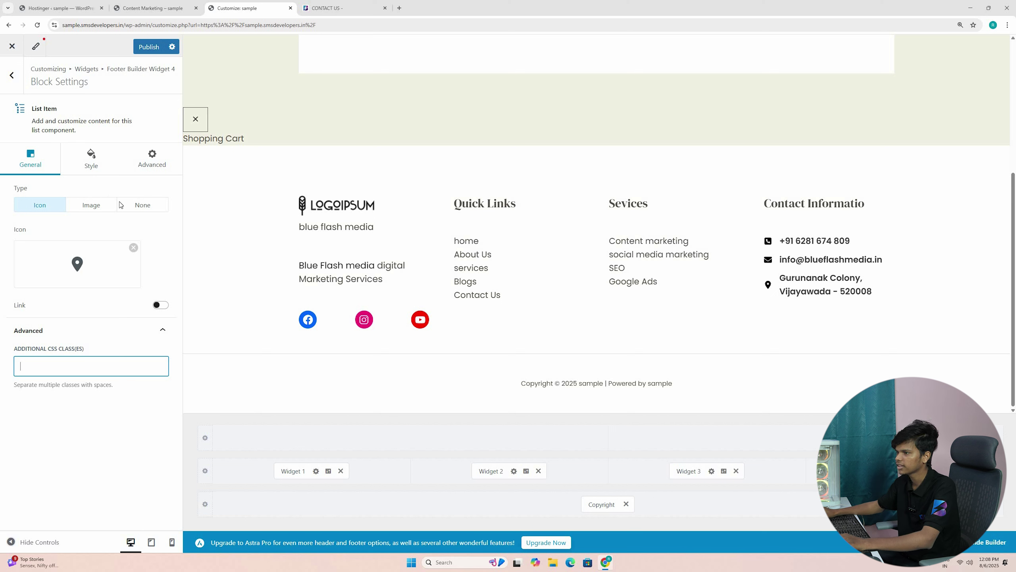
Try red FF0000 as the address list item's label color and settle on black 000000.
{"action": "left_click", "coordinate": [92, 158]}
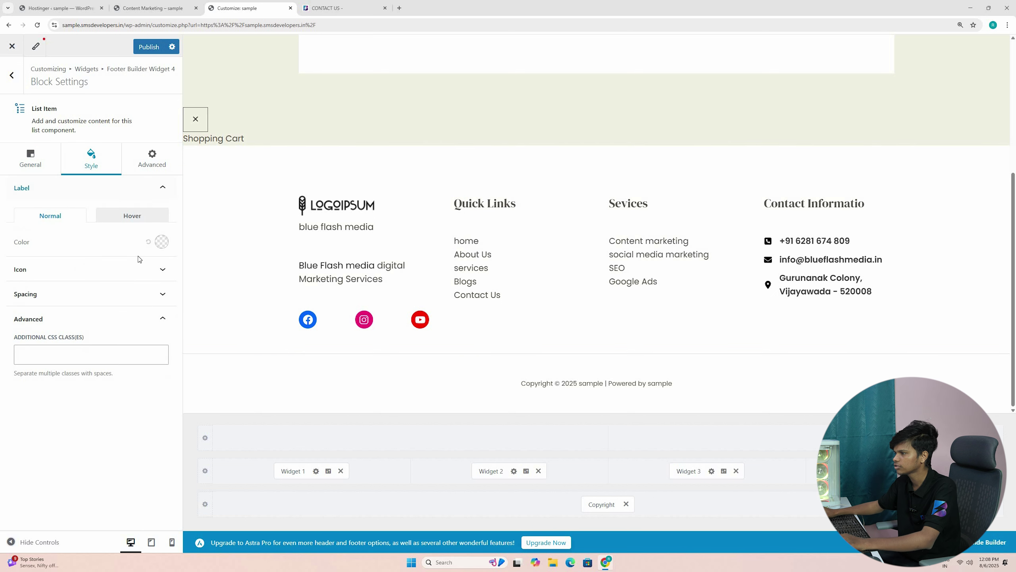
{"action": "left_click", "coordinate": [162, 241]}
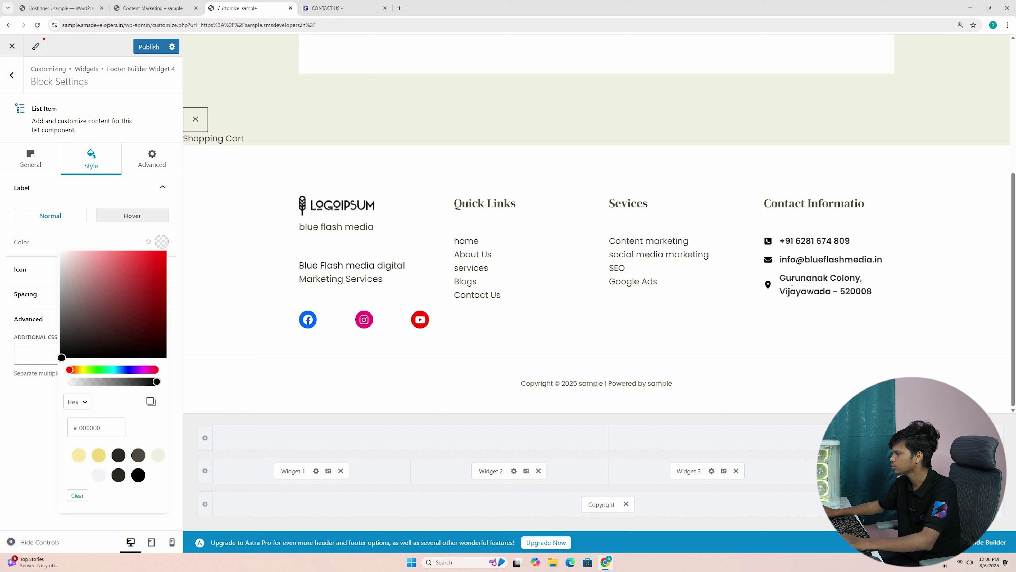
{"action": "left_click", "coordinate": [164, 250]}
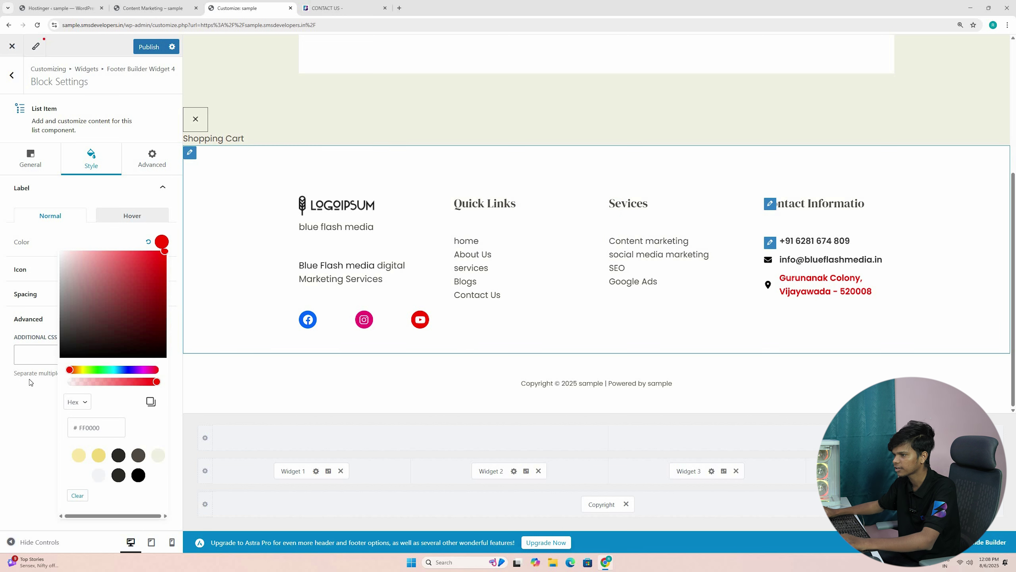
{"action": "mouse_move", "coordinate": [96, 318]}
{"action": "left_mouse_down"}
{"action": "mouse_move", "coordinate": [84, 272]}
{"action": "mouse_move", "coordinate": [116, 298]}
{"action": "left_mouse_up"}
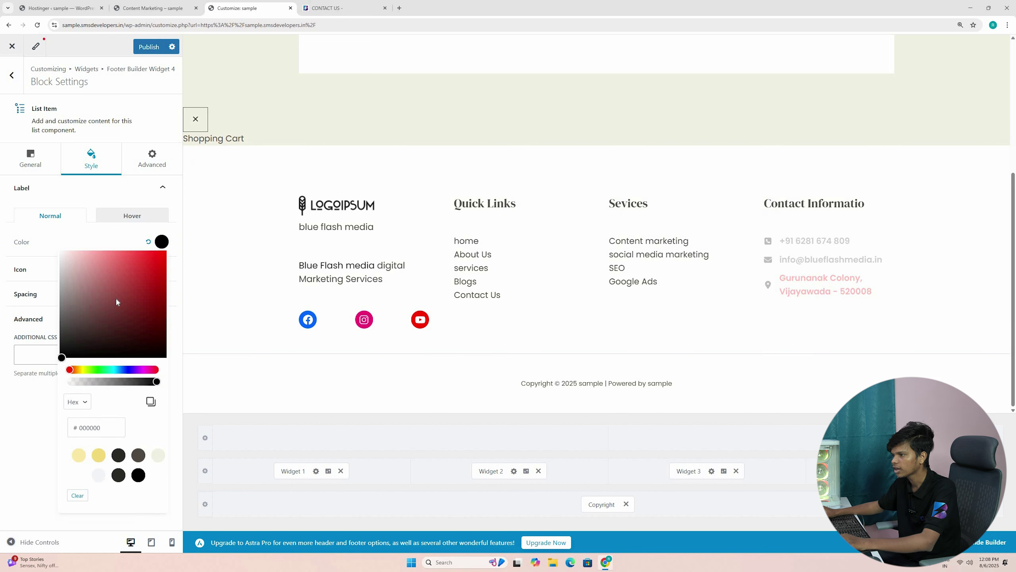
Set the address list item's icon color to red FF0000 and reset the black background color tried behind it.
{"action": "left_click", "coordinate": [165, 277]}
{"action": "left_click", "coordinate": [152, 274]}
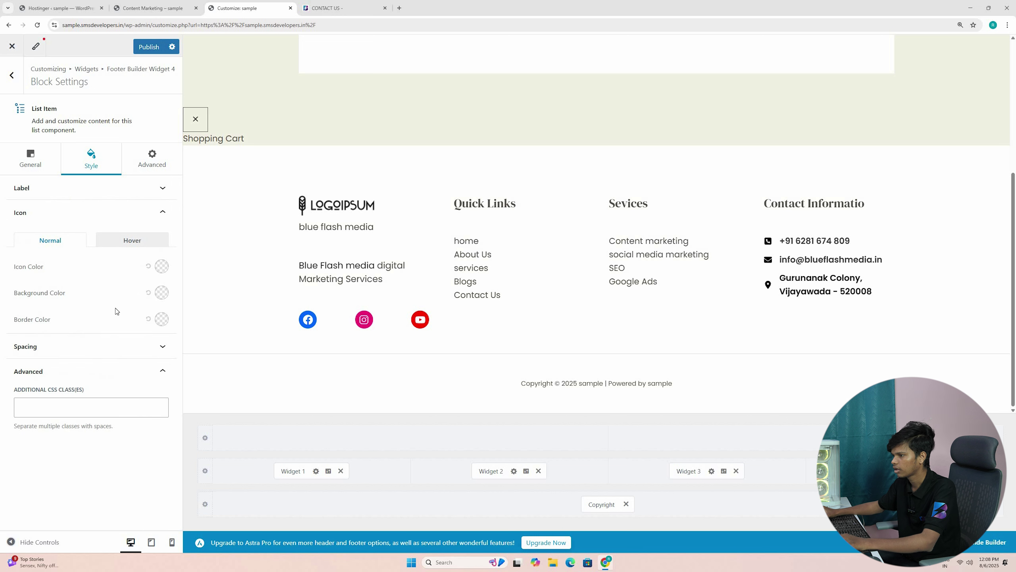
{"action": "left_click", "coordinate": [162, 266]}
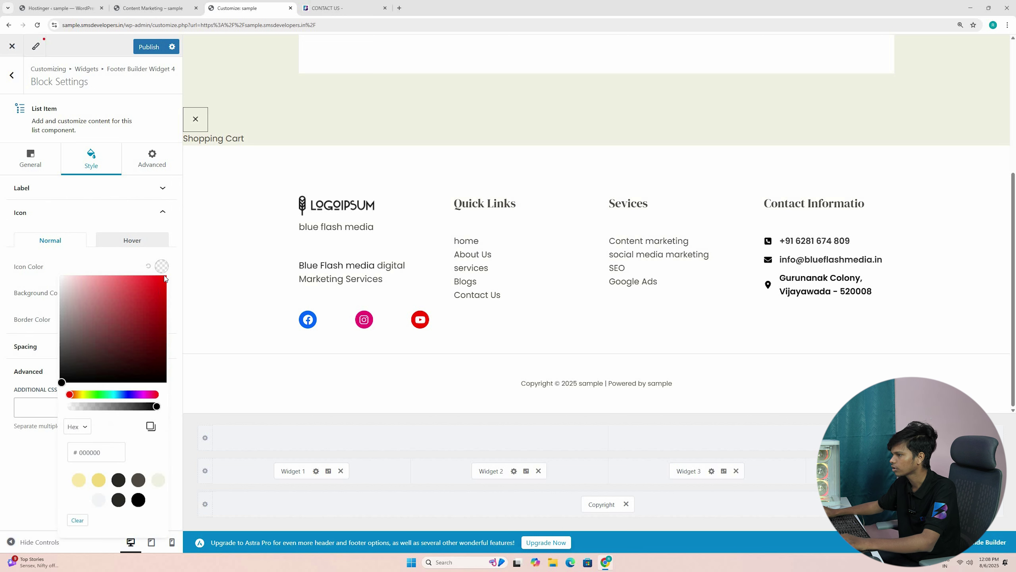
{"action": "left_click", "coordinate": [114, 394]}
{"action": "left_click", "coordinate": [165, 276]}
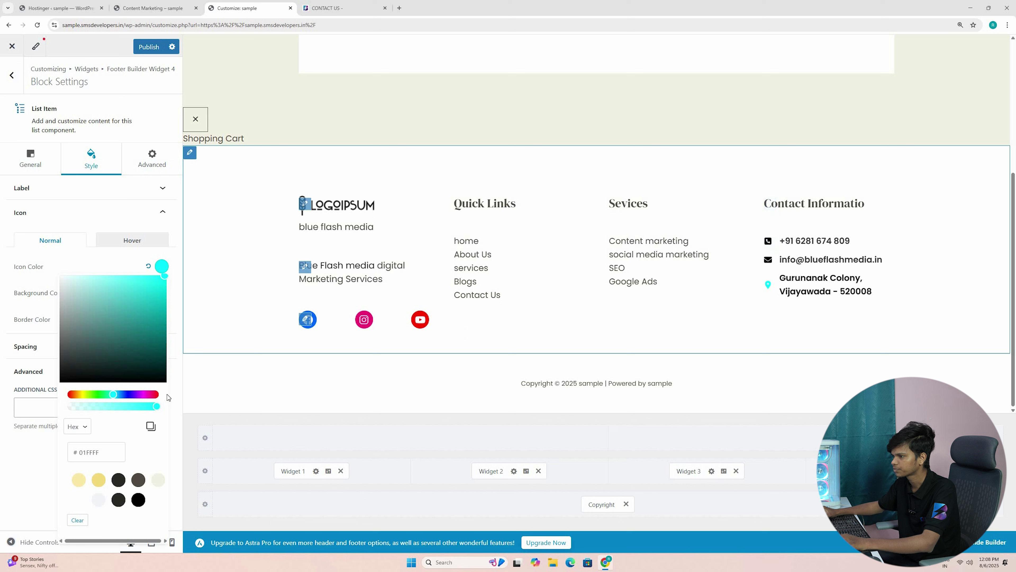
{"action": "left_click", "coordinate": [141, 396]}
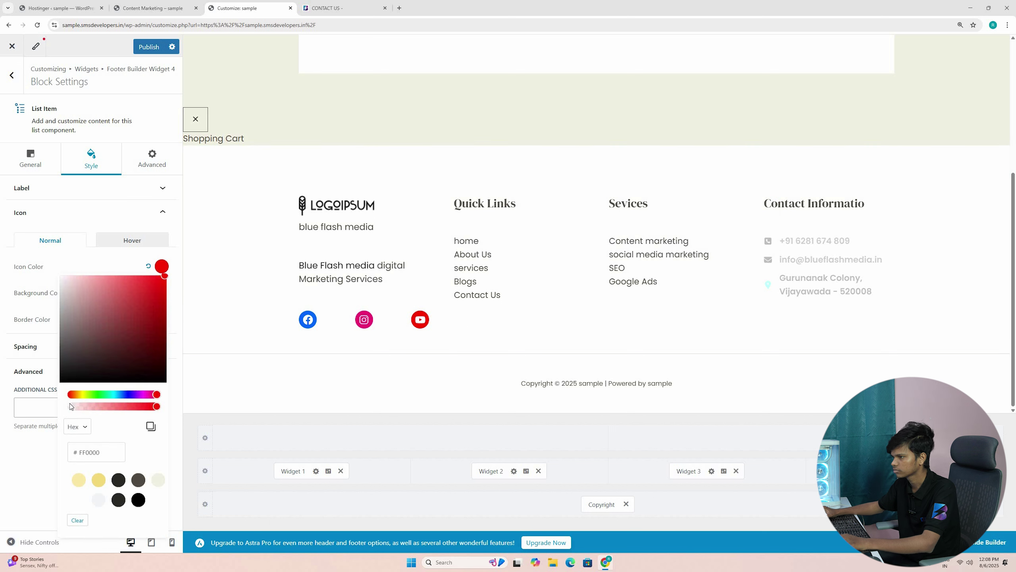
{"action": "left_click_drag", "start_coordinate": [140, 395], "coordinate": [69, 394]}
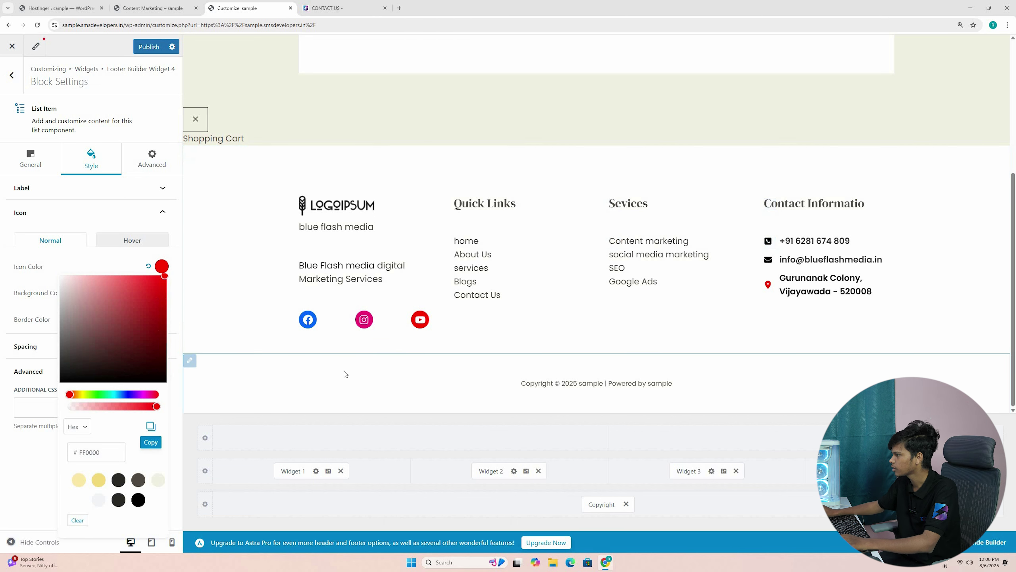
{"action": "left_click", "coordinate": [778, 260]}
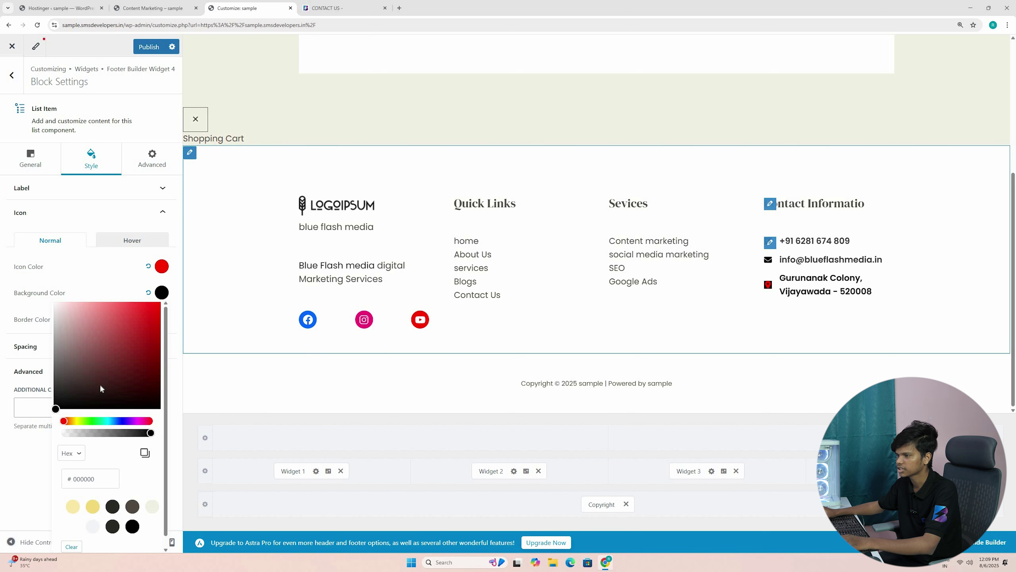
{"action": "left_click", "coordinate": [148, 292]}
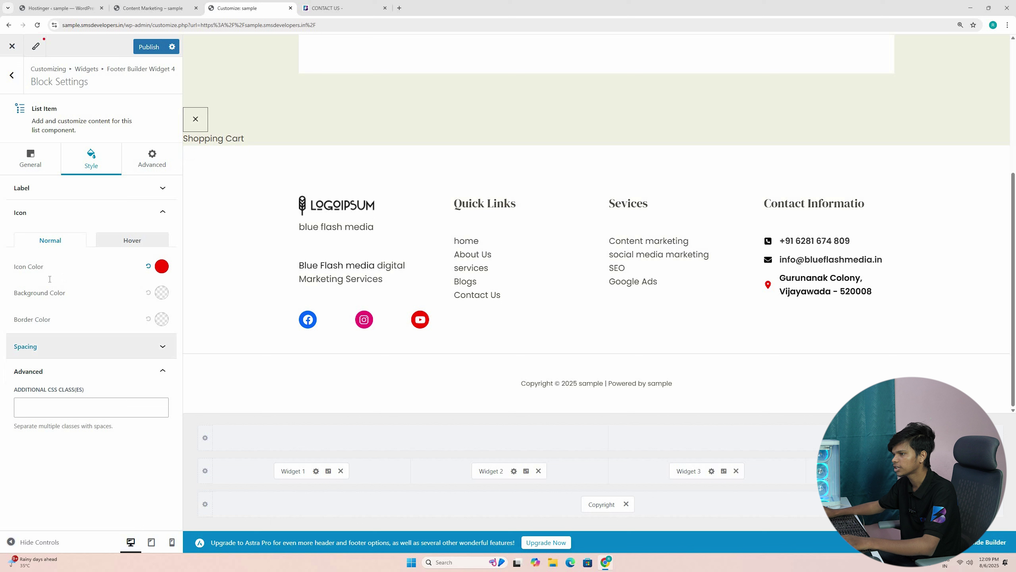
Try a 10 px top margin and 10 px padding on all sides of the address list item.
{"action": "left_click", "coordinate": [36, 345]}
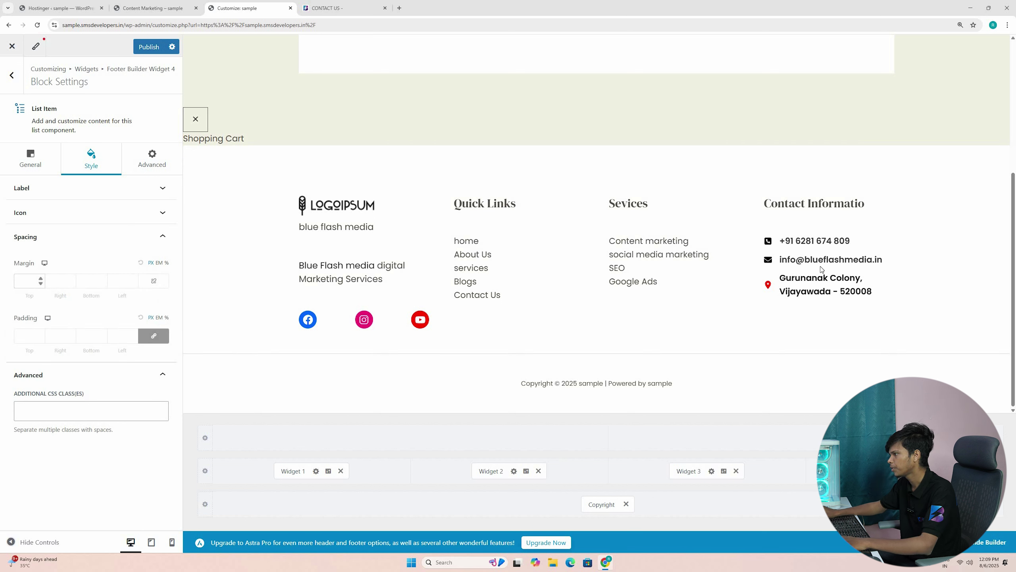
{"action": "type", "text": "10"}
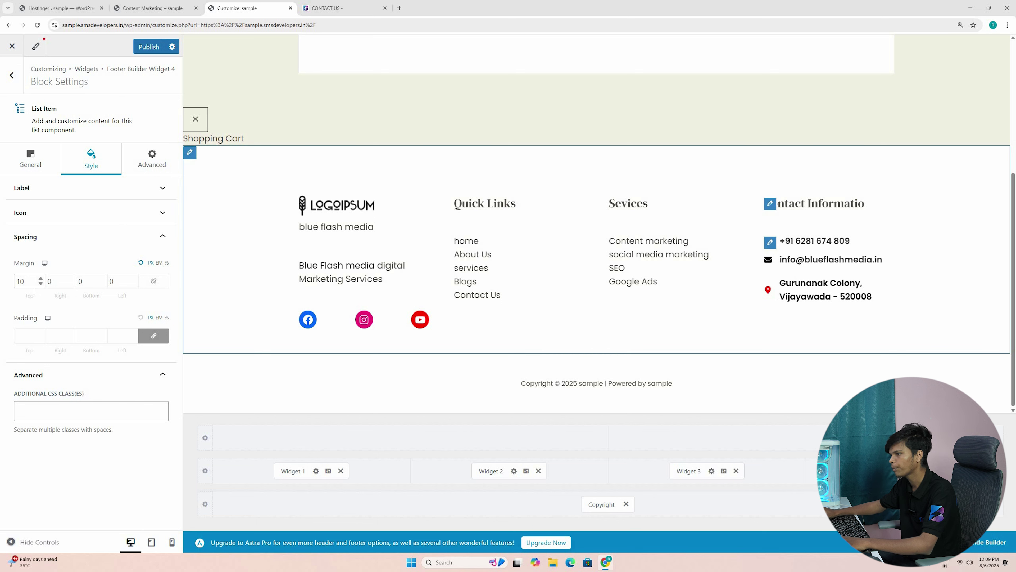
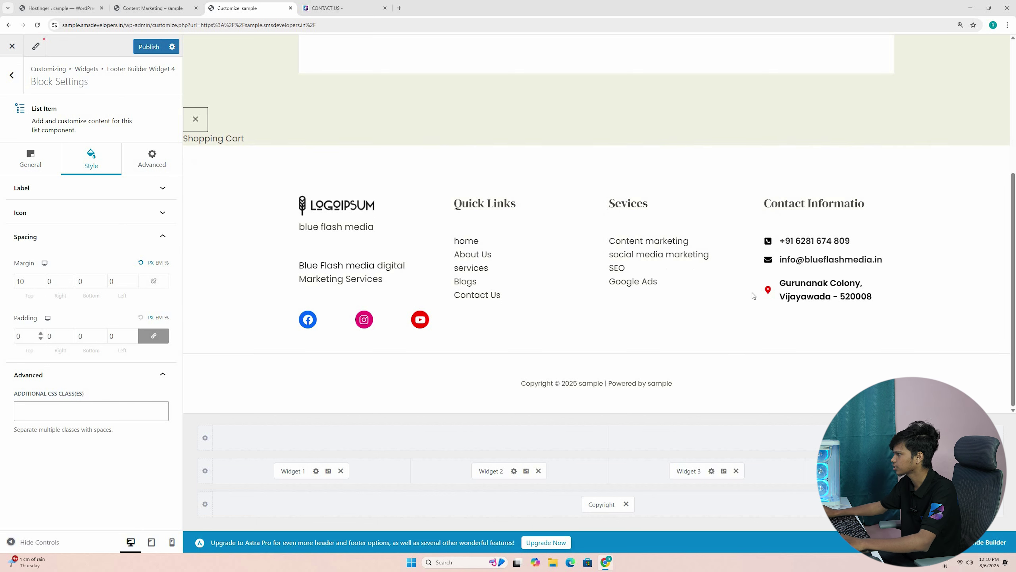
{"action": "type", "text": "1"}
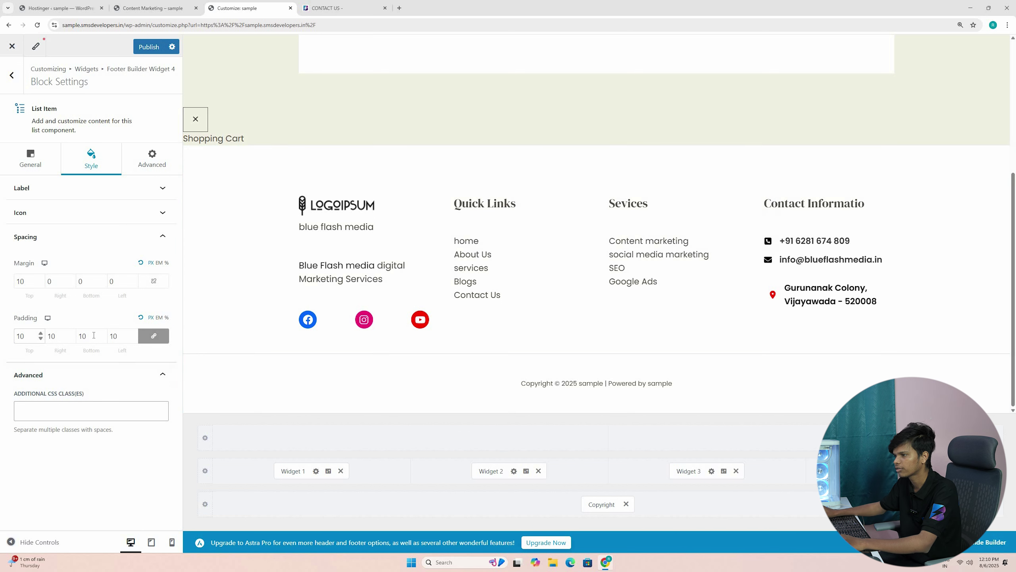
Return the address list item's padding and margin to 0 on all four sides, with linked values.
{"action": "left_click", "coordinate": [153, 336]}
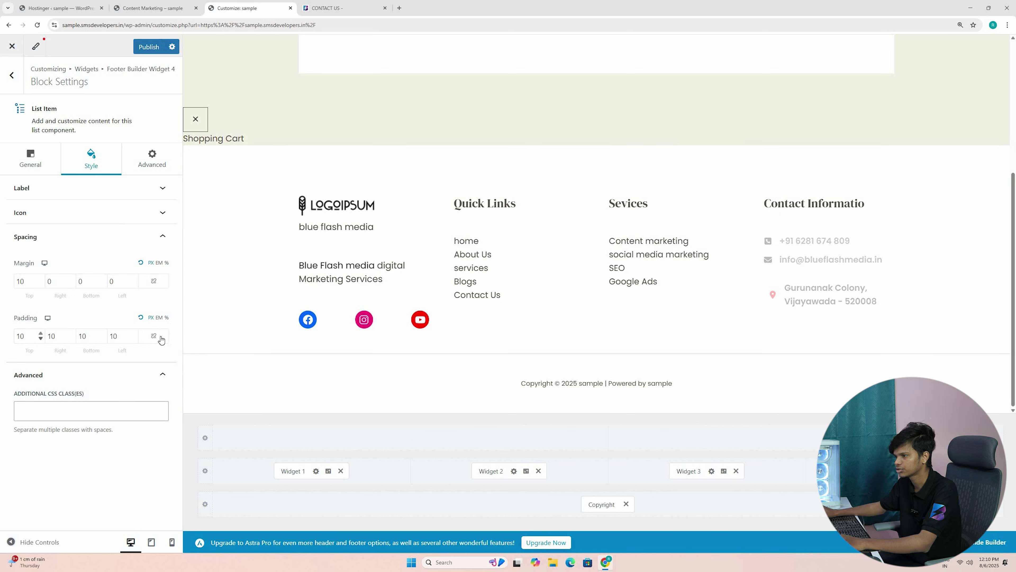
{"action": "left_click", "coordinate": [115, 337]}
{"action": "left_click", "coordinate": [153, 336]}
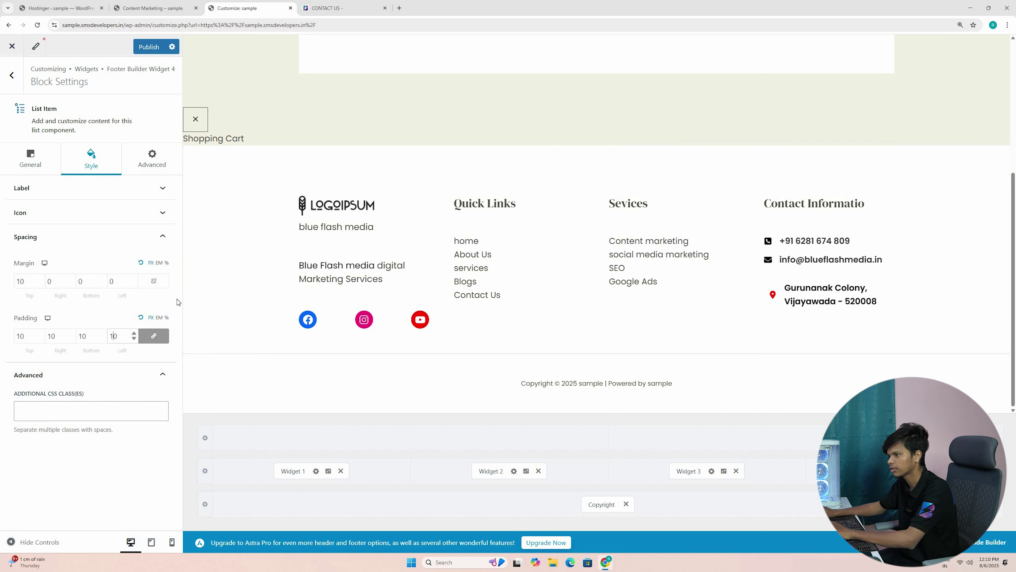
{"action": "key", "text": "ctrl+a"}
{"action": "type", "text": "0"}
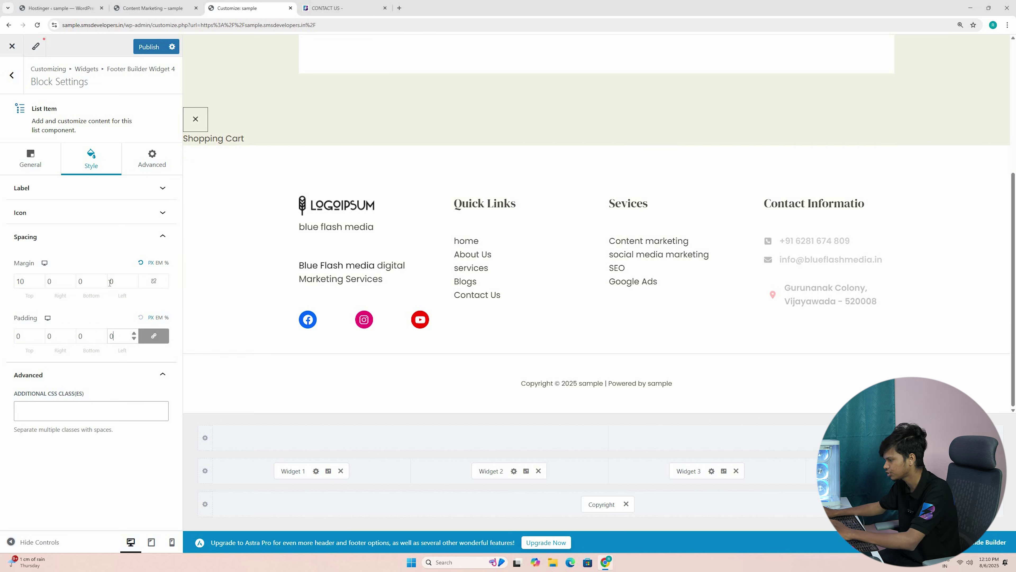
{"action": "left_click", "coordinate": [153, 281]}
{"action": "key", "text": "shift+Tab"}
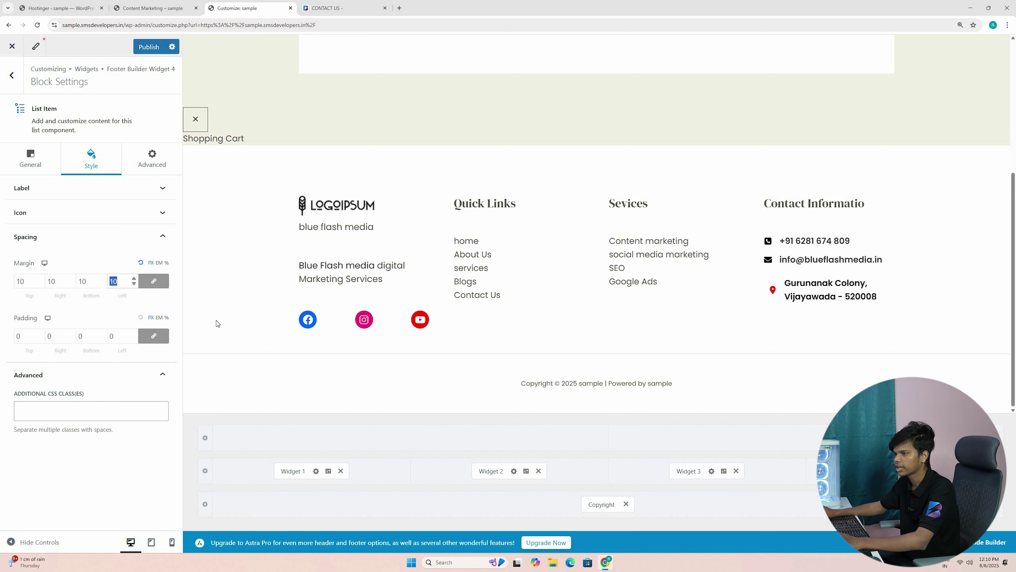
{"action": "type", "text": "0"}
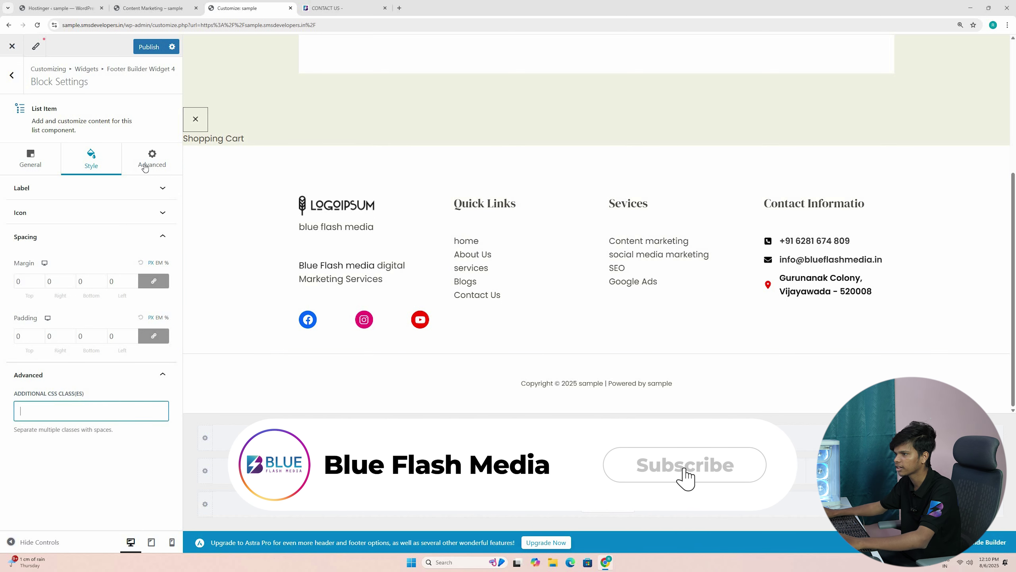
Try the Fade Down animation on the address list item and set the animation back to None.
{"action": "left_click", "coordinate": [152, 158]}
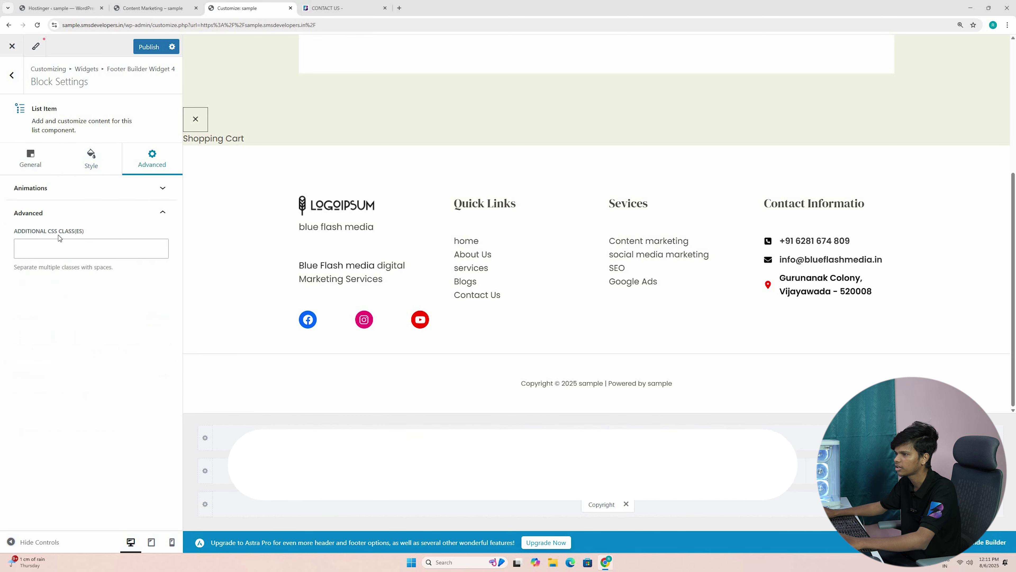
{"action": "left_click", "coordinate": [31, 188]}
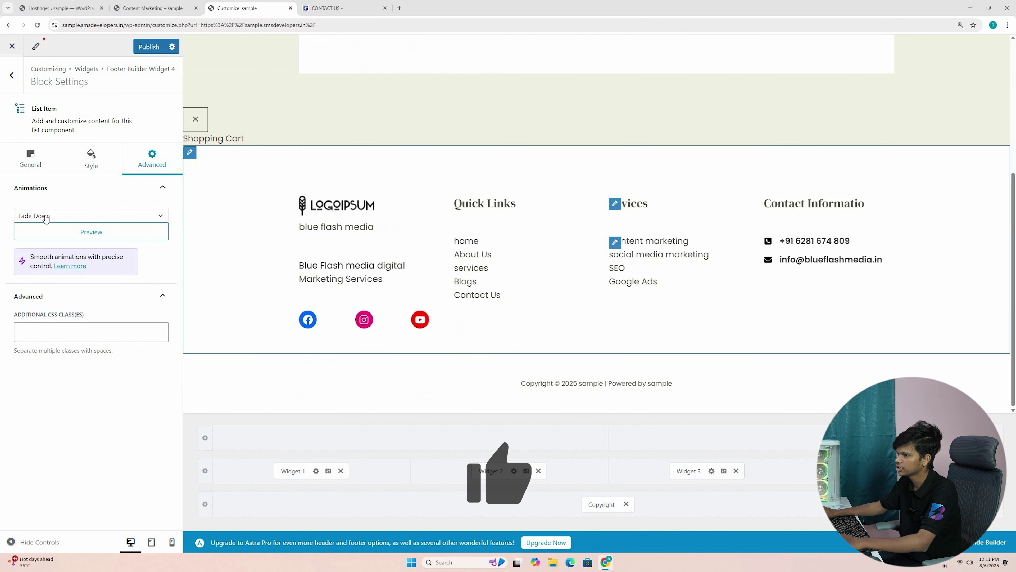
{"action": "left_click", "coordinate": [55, 215]}
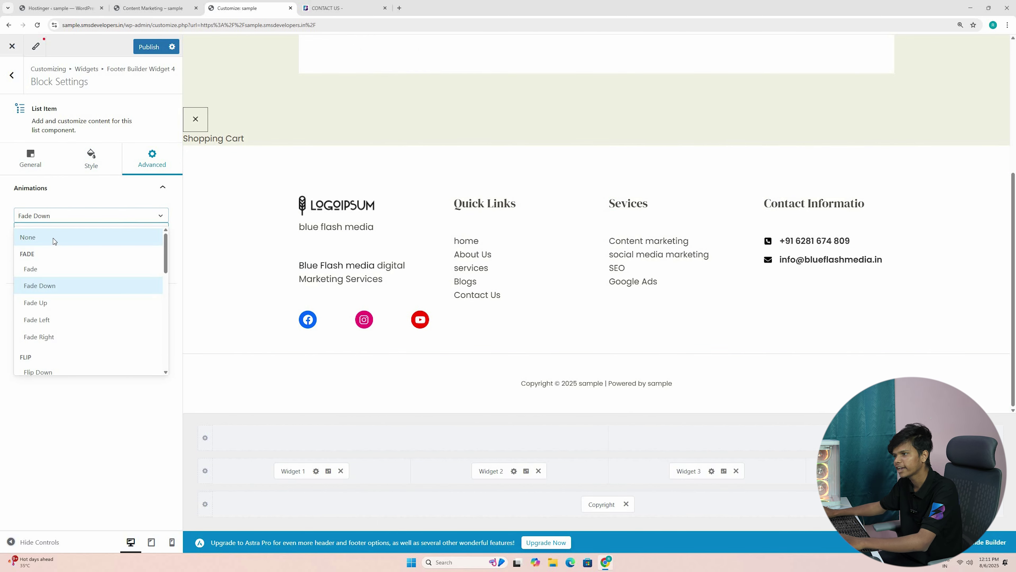
{"action": "key", "text": "Down"}
{"action": "key", "text": "Up"}
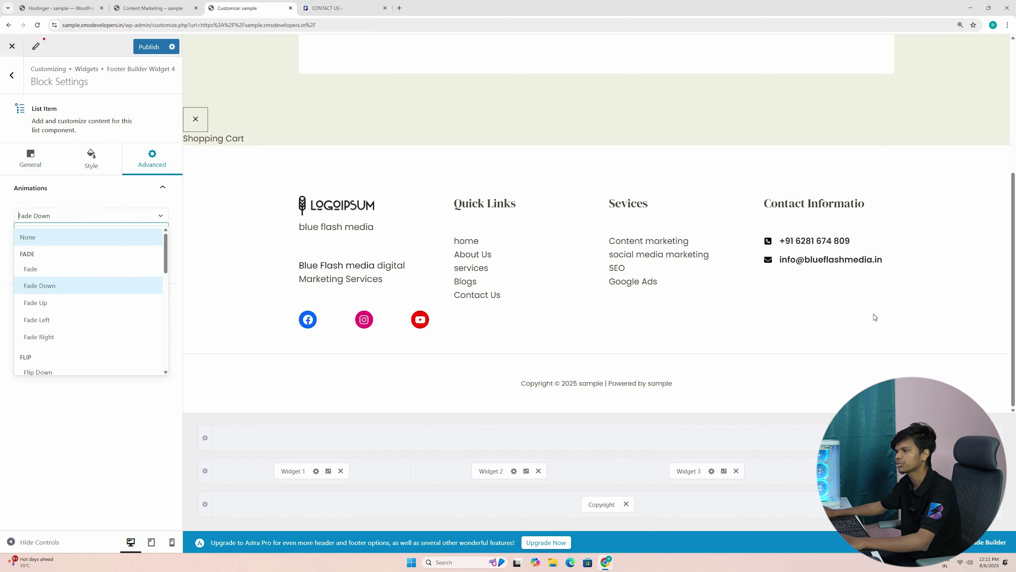
{"action": "key", "text": "Return"}
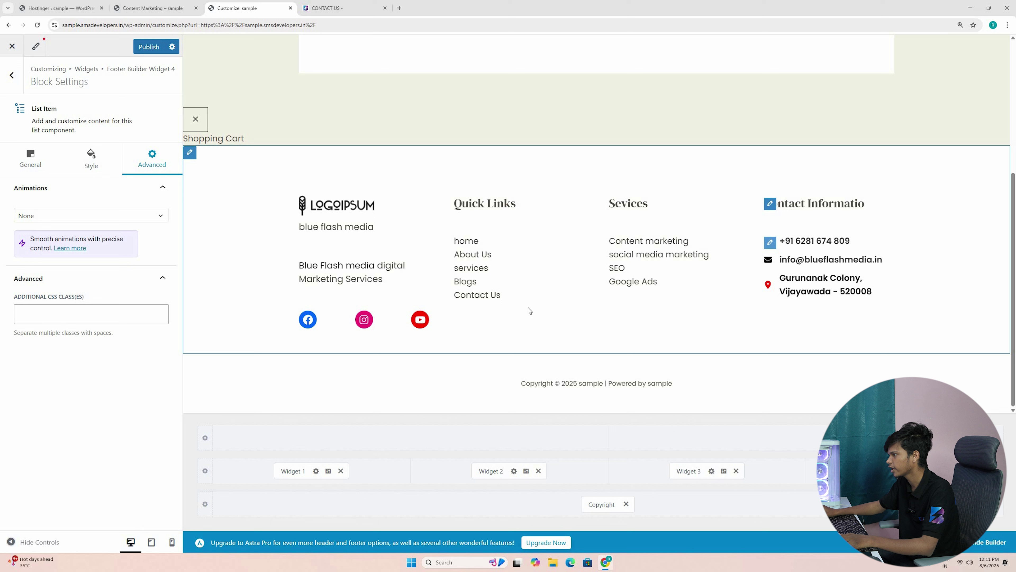
Select the whole contact Icon List block, open its settings and set the icon size to 23 px.
{"action": "key", "text": "Escape"}
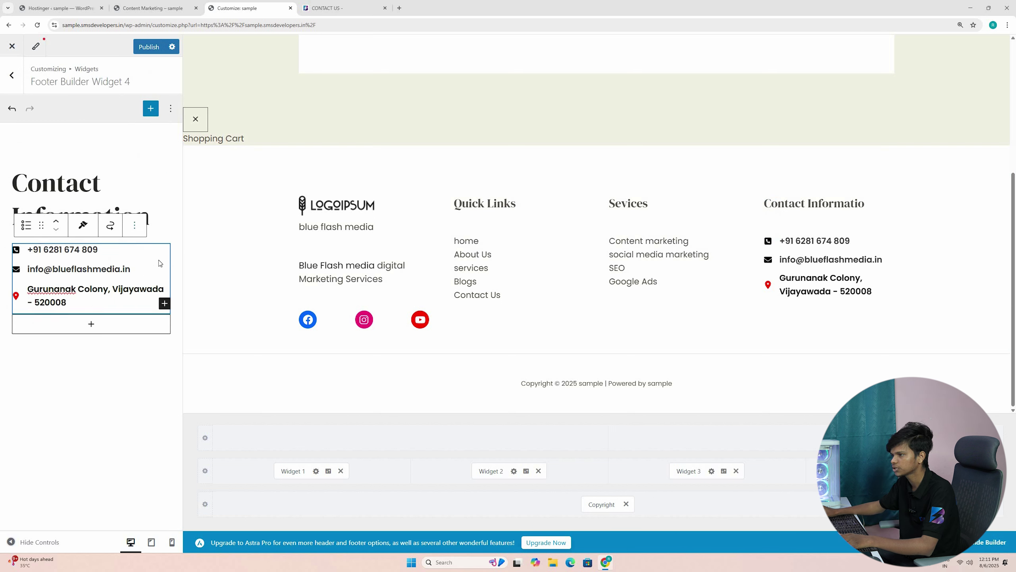
{"action": "left_click", "coordinate": [134, 224]}
{"action": "left_click", "coordinate": [159, 258]}
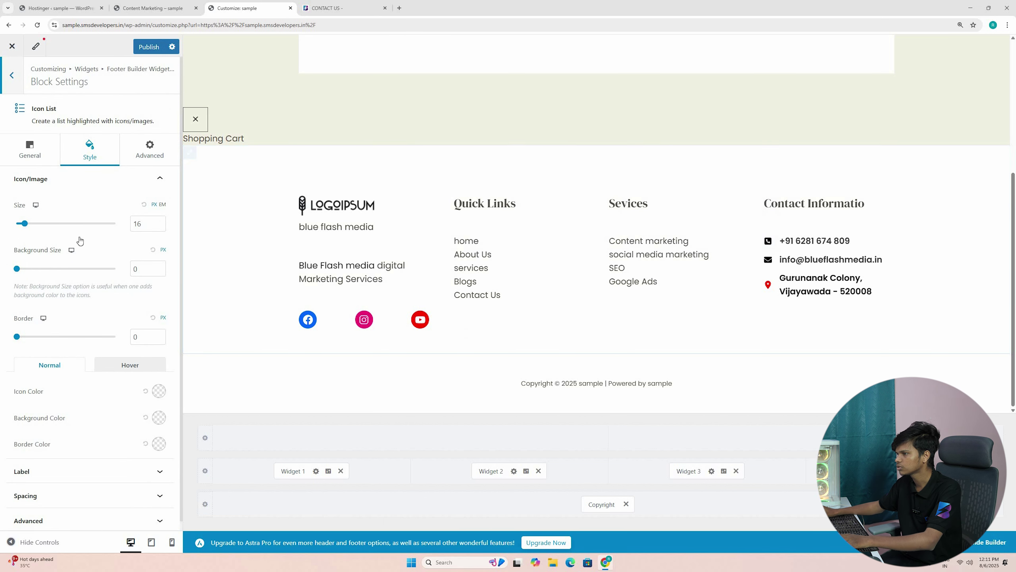
{"action": "left_click_drag", "start_coordinate": [24, 223], "coordinate": [73, 223]}
{"action": "key", "text": "Right"}
{"action": "key", "text": "Right"}
{"action": "key", "text": "Right"}
{"action": "key", "text": "Right"}
{"action": "key", "text": "Right"}
{"action": "key", "text": "Right"}
{"action": "key", "text": "Right"}
{"action": "key", "text": "Right"}
{"action": "key", "text": "Right"}
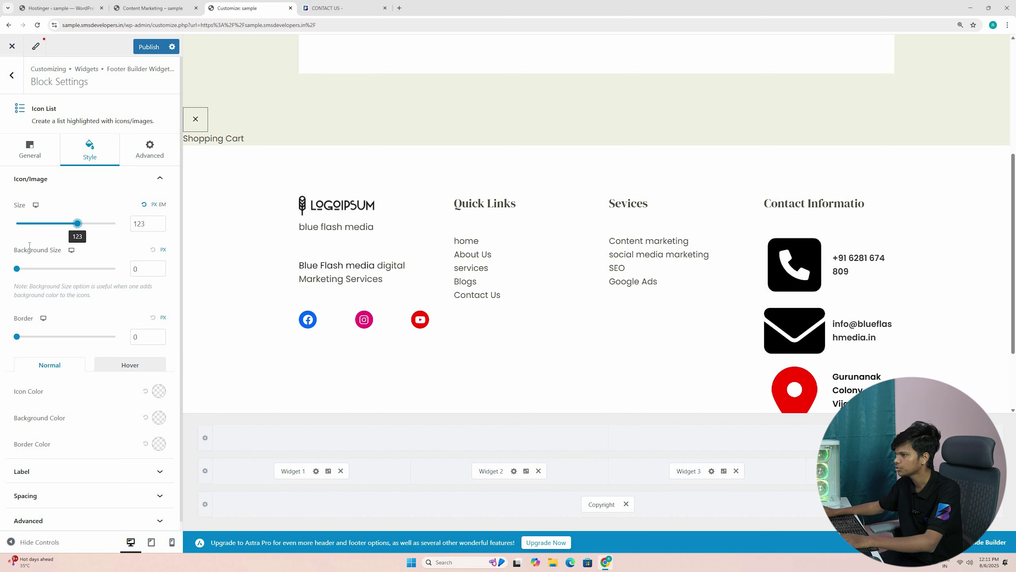
{"action": "key", "text": "Left"}
{"action": "key", "text": "Left"}
{"action": "key", "text": "Left"}
{"action": "key", "text": "Left"}
{"action": "key", "text": "Left"}
{"action": "key", "text": "Left"}
{"action": "key", "text": "Left"}
{"action": "key", "text": "Left"}
{"action": "key", "text": "Left"}
{"action": "key", "text": "Left"}
{"action": "key", "text": "Left"}
{"action": "key", "text": "Left"}
{"action": "key", "text": "Left"}
{"action": "key", "text": "Left"}
{"action": "key", "text": "Left"}
{"action": "key", "text": "Left"}
{"action": "key", "text": "Left"}
{"action": "key", "text": "Left"}
{"action": "key", "text": "Left"}
{"action": "key", "text": "Left"}
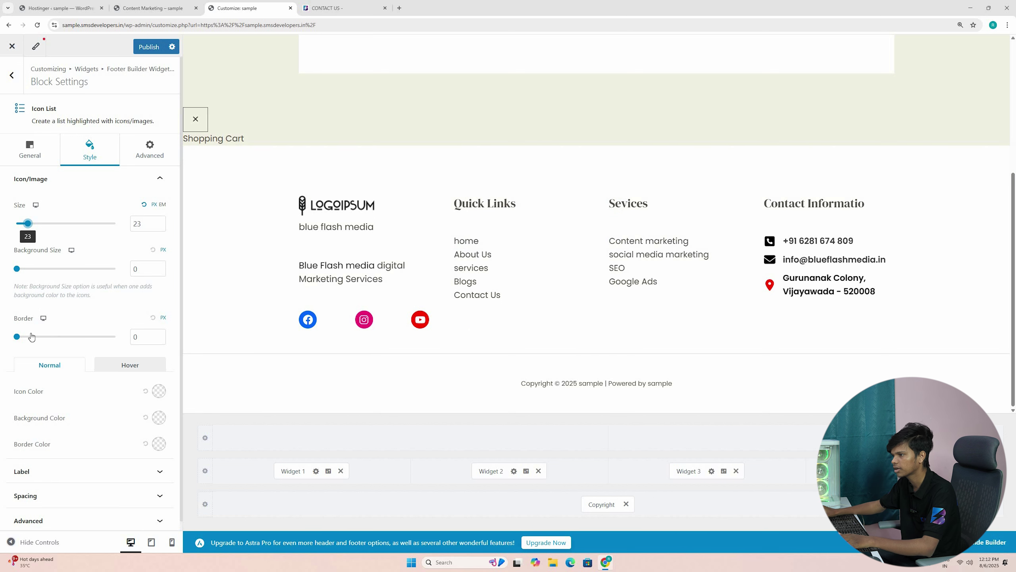
Set the icon color of the whole contact Icon List to red FF0000.
{"action": "scroll", "coordinate": [64, 364], "scroll_direction": "down", "scroll_amount": 1}
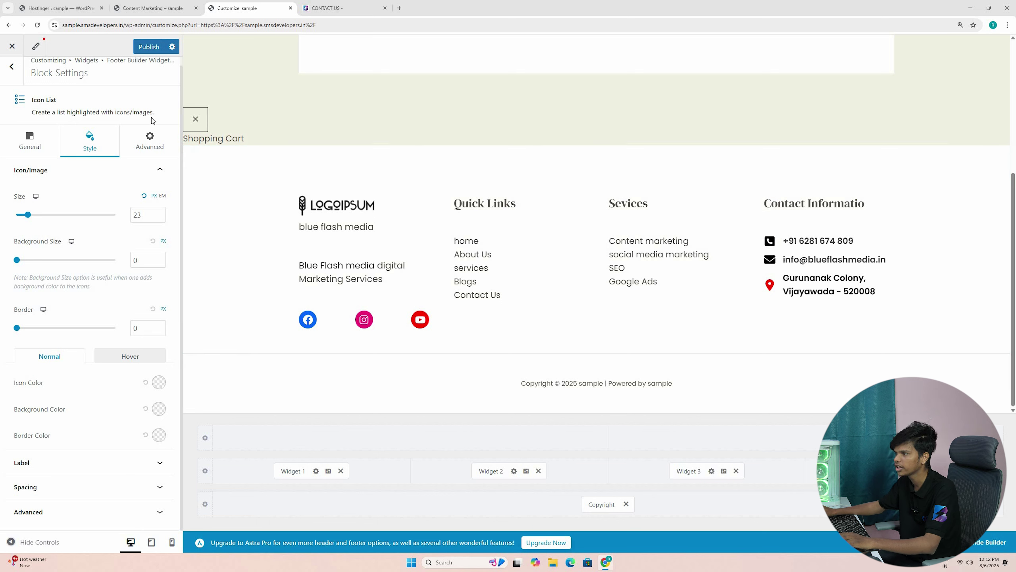
{"action": "left_click", "coordinate": [159, 383]}
{"action": "type", "text": "FF0000"}
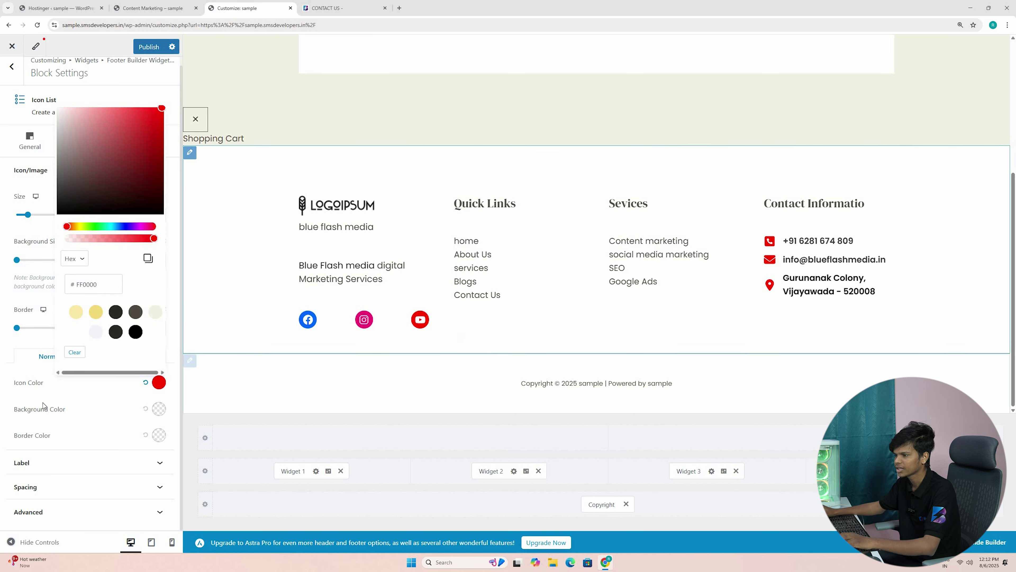
{"action": "left_click", "coordinate": [46, 388]}
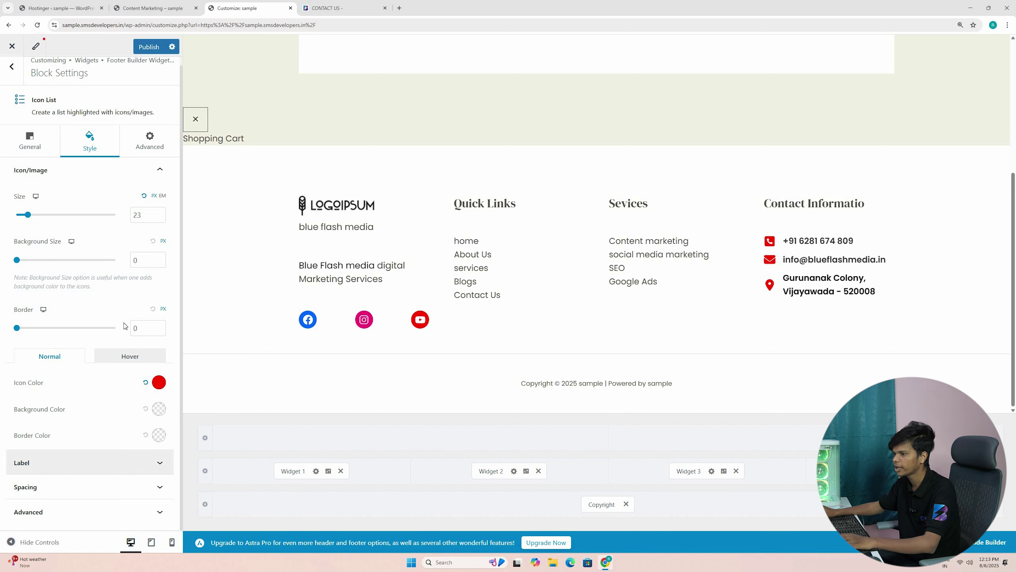
Examine the Icon List's label color options for the normal and hover states.
{"action": "left_click", "coordinate": [120, 462]}
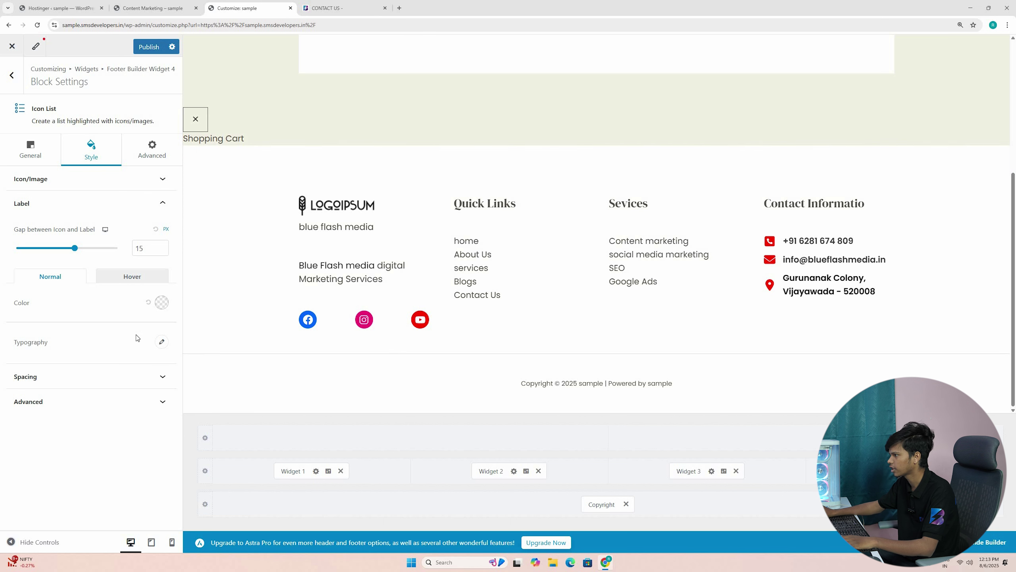
{"action": "left_click", "coordinate": [161, 302]}
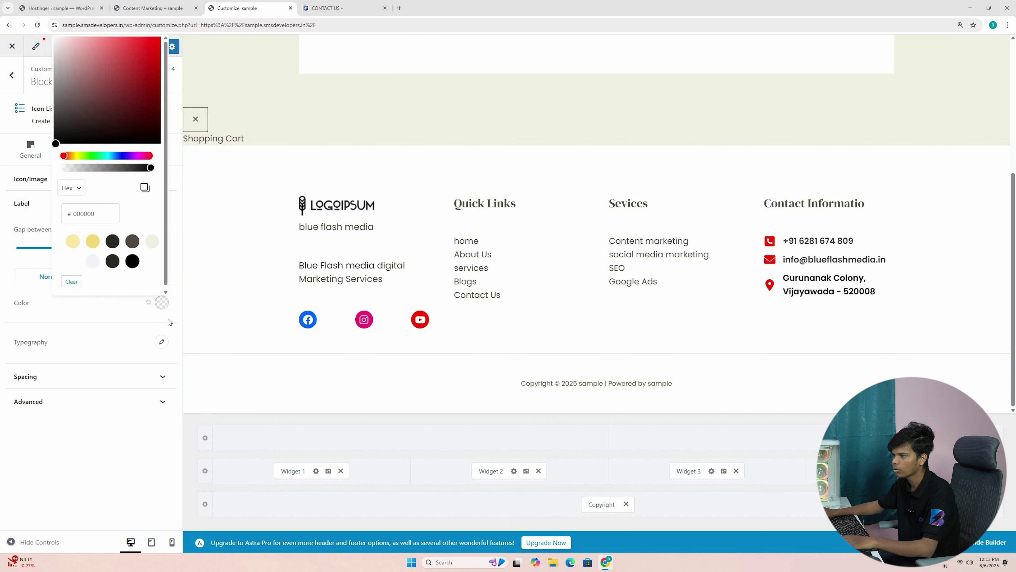
{"action": "left_click", "coordinate": [160, 304]}
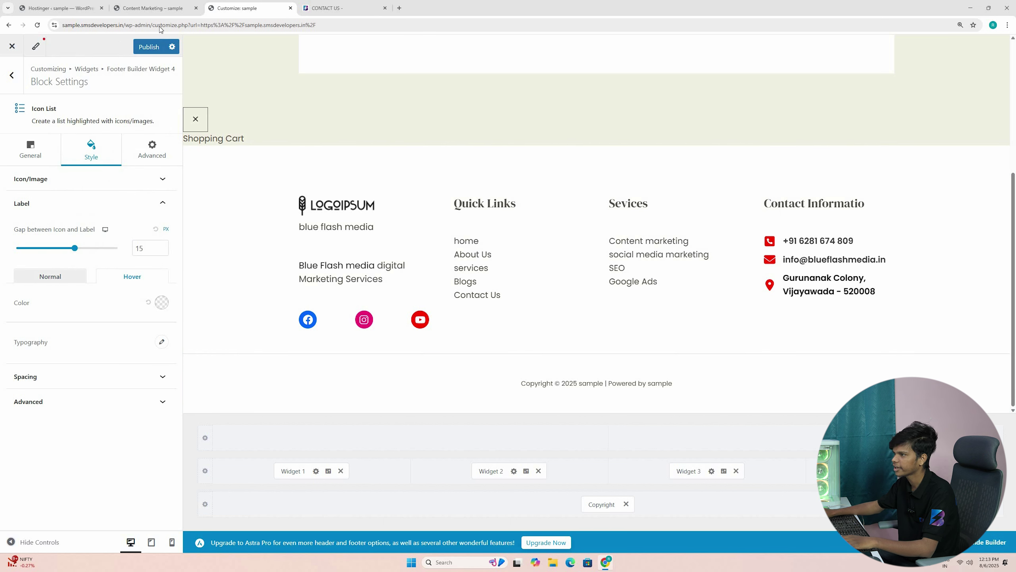
Set the contact Icon List's label hover color to red FF0101.
{"action": "left_click", "coordinate": [161, 303]}
{"action": "left_click", "coordinate": [159, 37]}
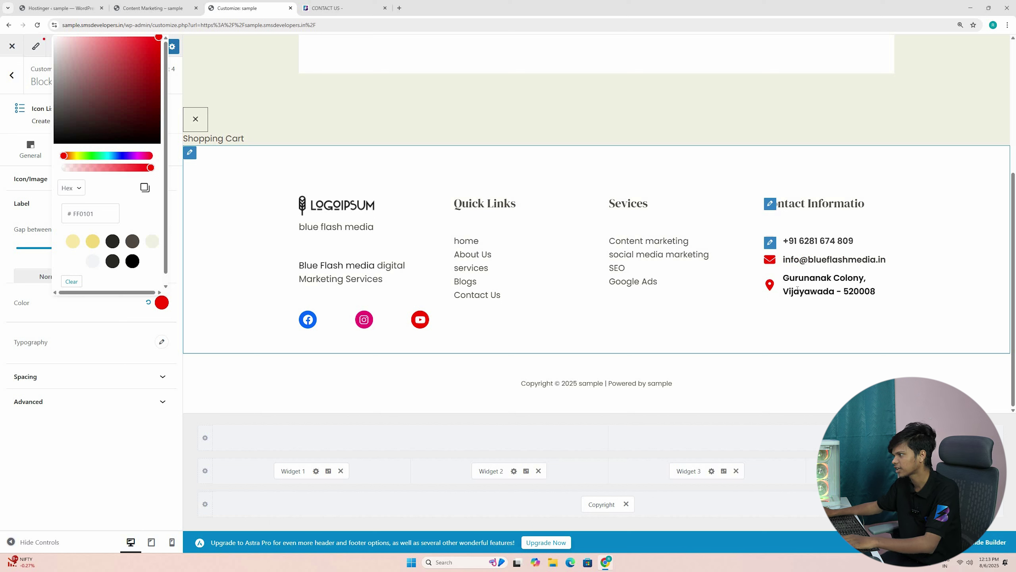
{"action": "left_click", "coordinate": [124, 379]}
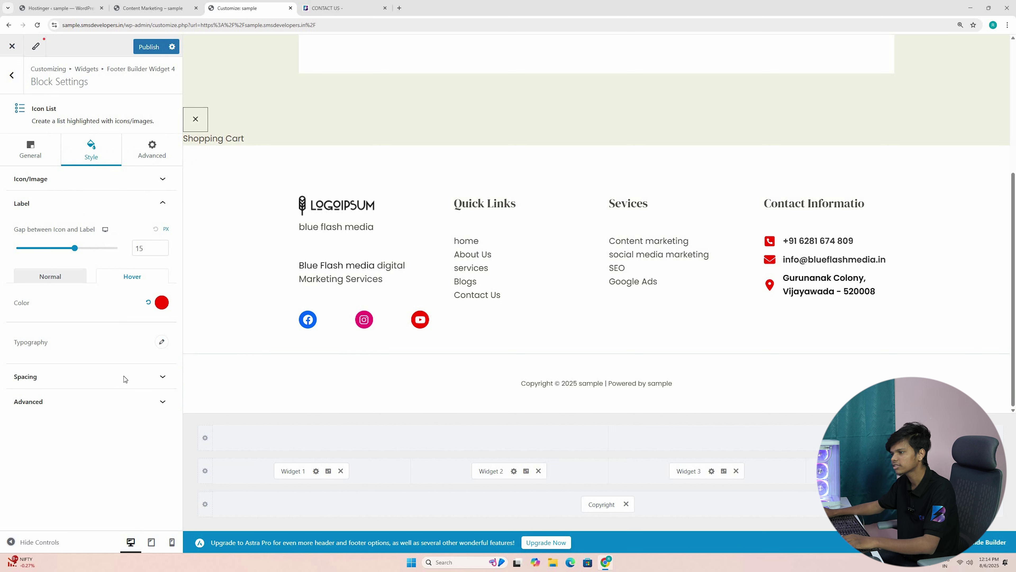
Set the contact Icon List's label font family to Helvetica in the typography settings.
{"action": "left_click", "coordinate": [114, 375]}
{"action": "left_click", "coordinate": [123, 372]}
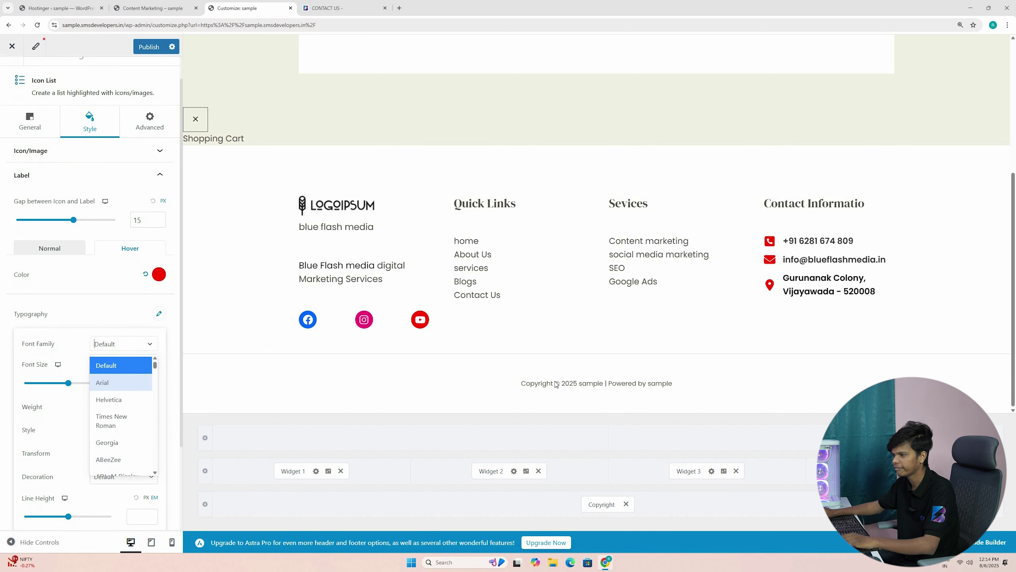
{"action": "key", "text": "Down"}
{"action": "key", "text": "Down"}
{"action": "key", "text": "Return"}
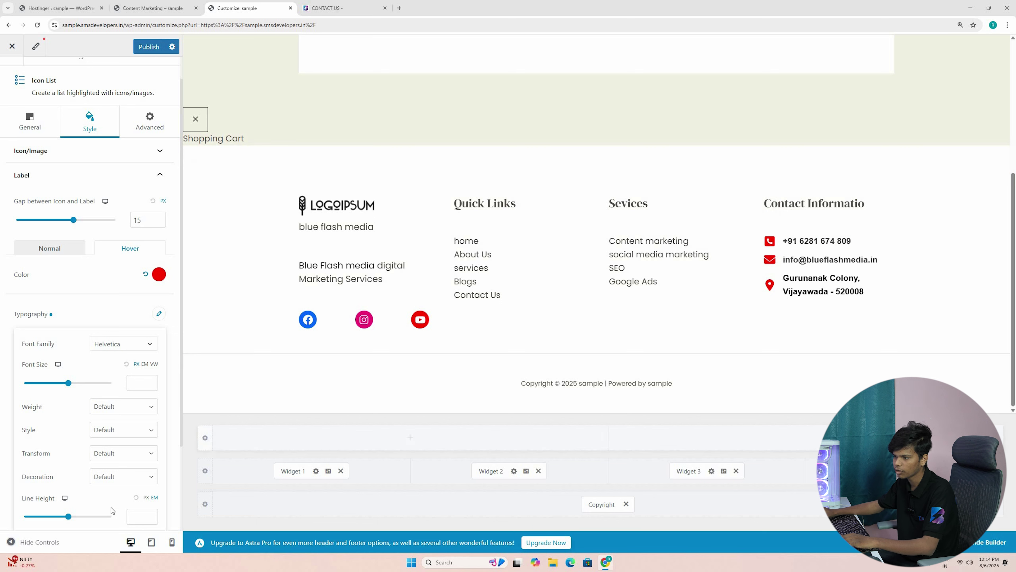
Examine the Icon List's font weight, spacing, advanced and animation options.
{"action": "left_click", "coordinate": [124, 406]}
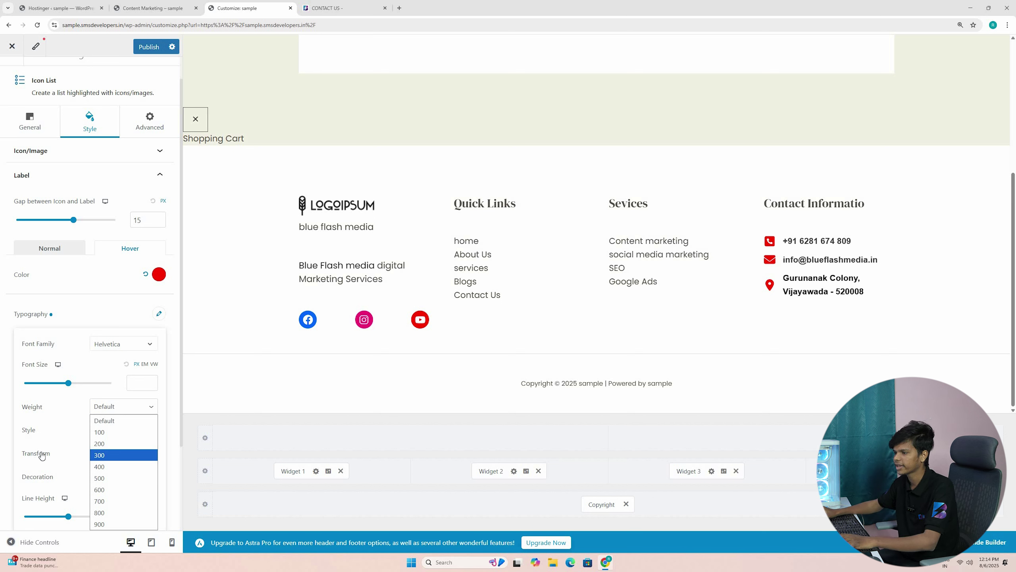
{"action": "scroll", "coordinate": [12, 476], "scroll_direction": "down", "scroll_amount": 3}
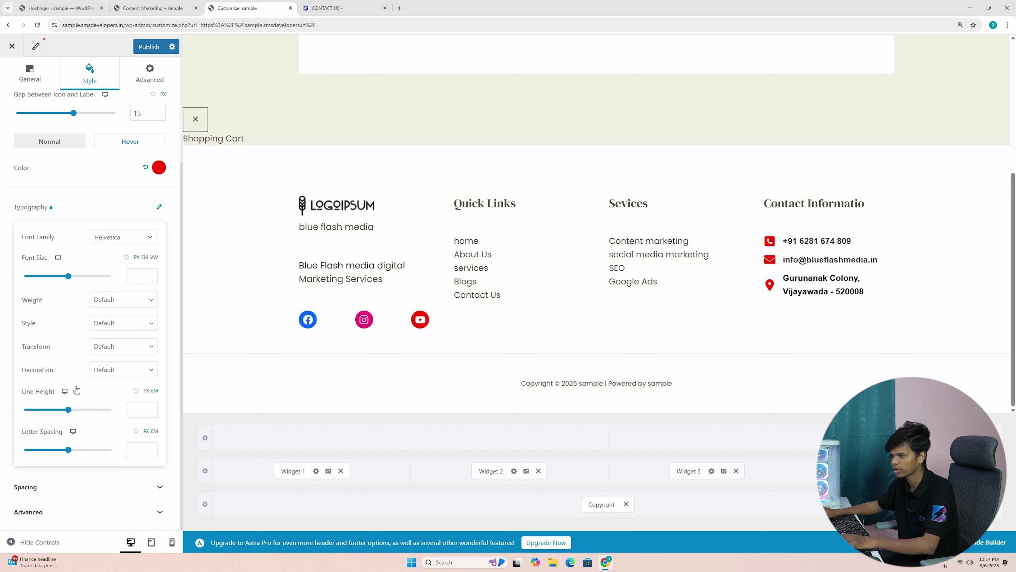
{"action": "left_click", "coordinate": [112, 487]}
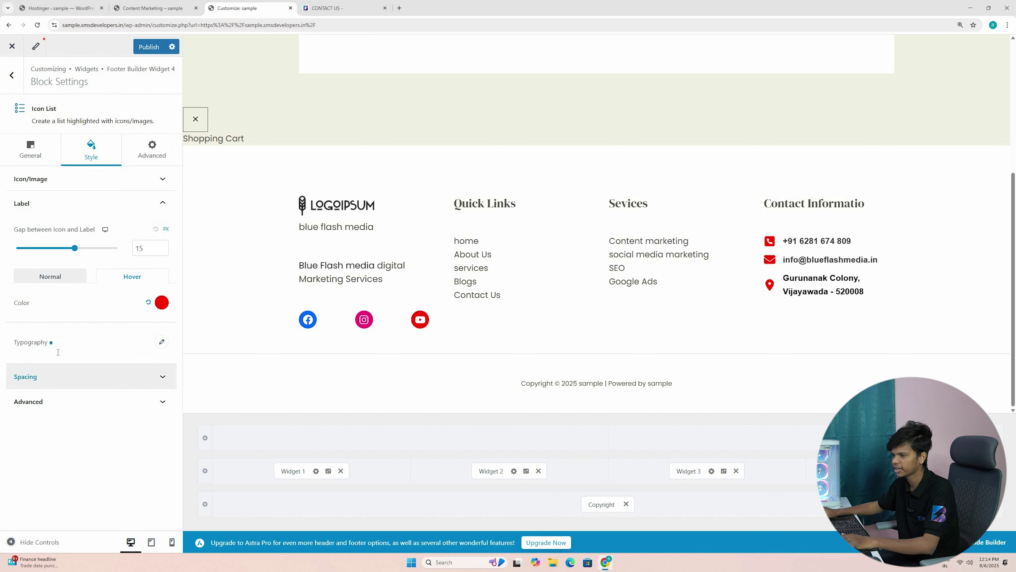
{"action": "left_click", "coordinate": [94, 376]}
{"action": "left_click", "coordinate": [127, 443]}
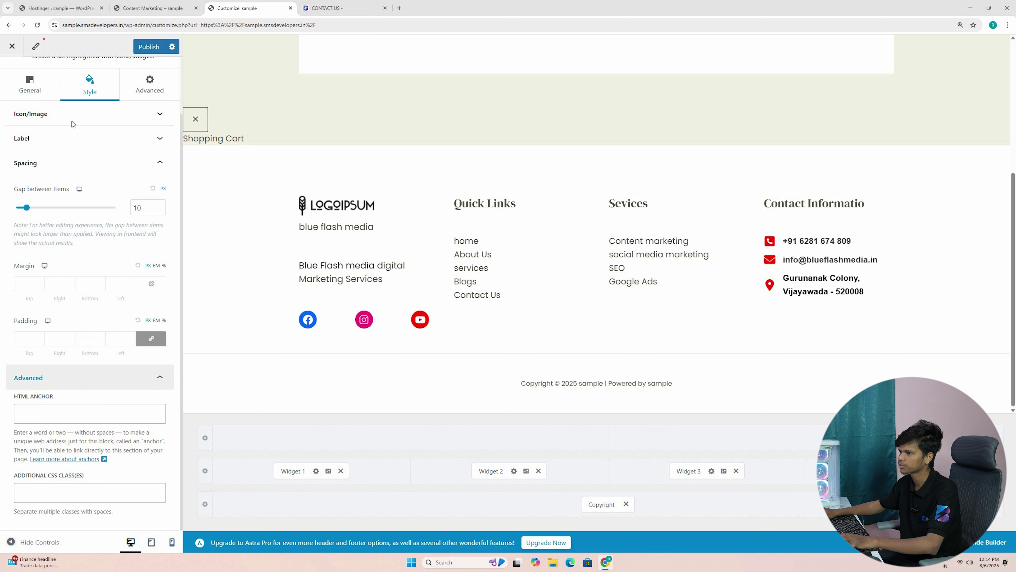
{"action": "left_click", "coordinate": [148, 84]}
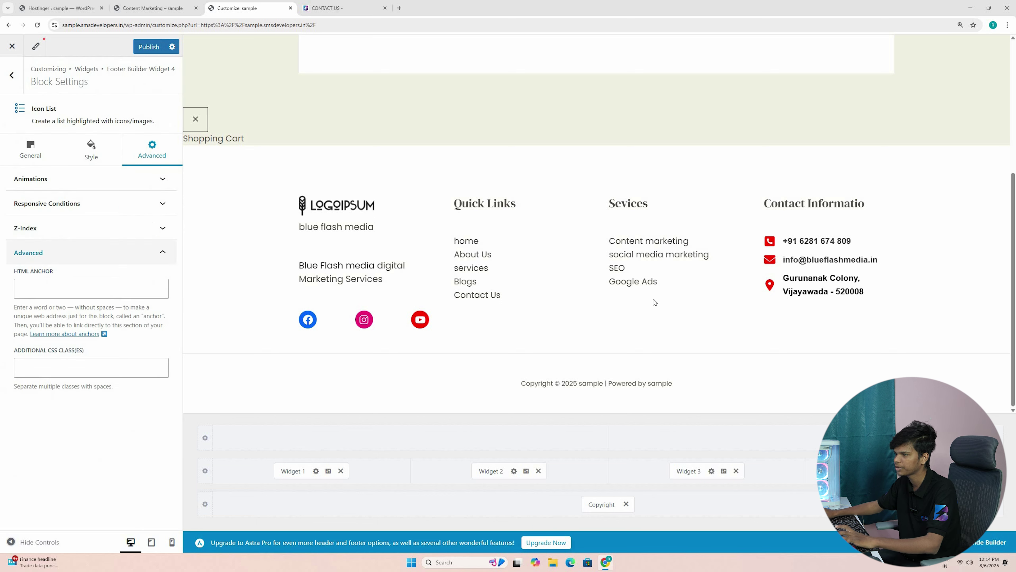
{"action": "left_click", "coordinate": [144, 178]}
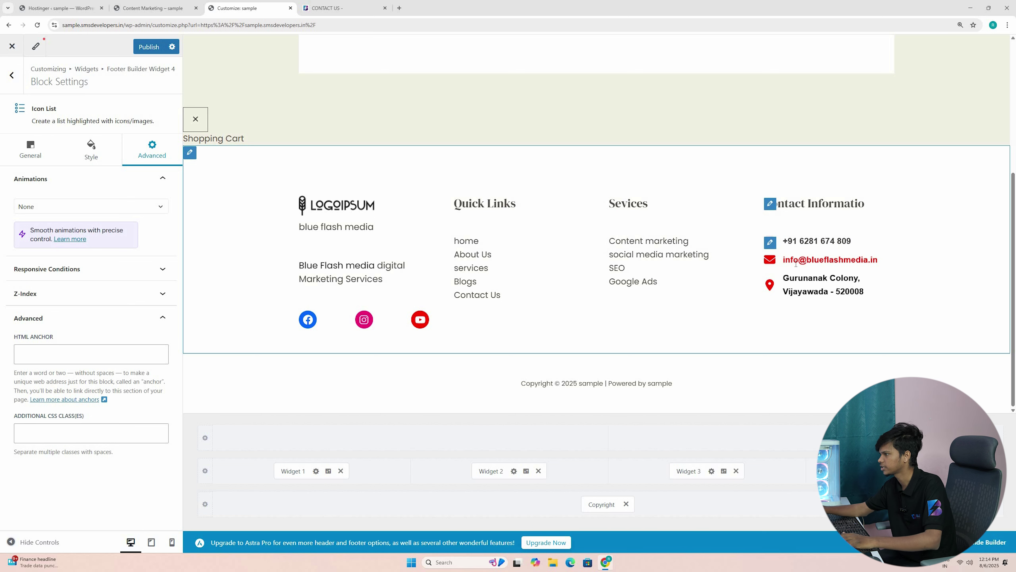
Set the Primary Footer's background color to the yellow F3D97A, trying the lighter FBE8A6 and undoing it.
{"action": "left_click", "coordinate": [420, 345]}
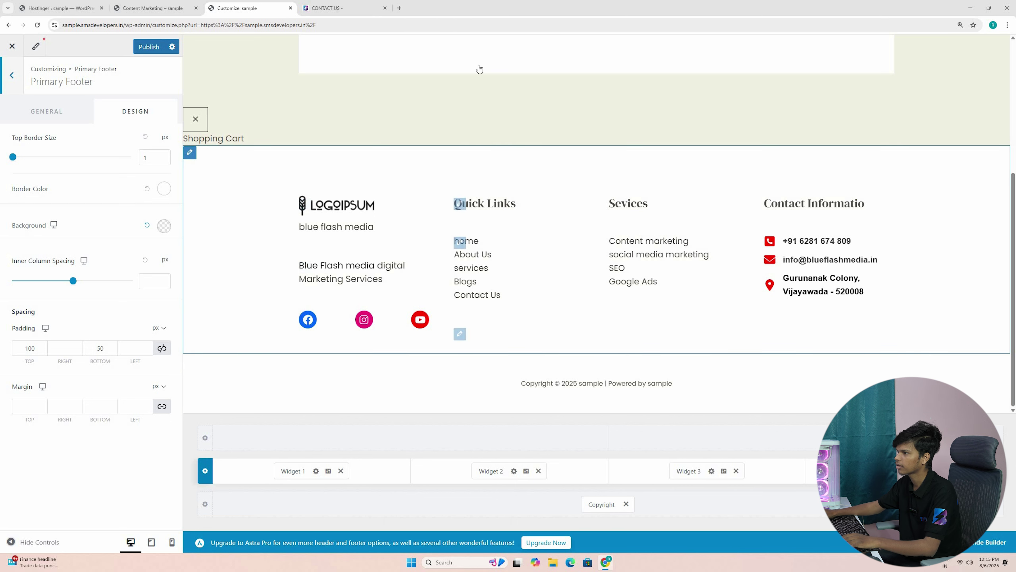
{"action": "scroll", "coordinate": [464, 52], "scroll_direction": "up", "scroll_amount": 5}
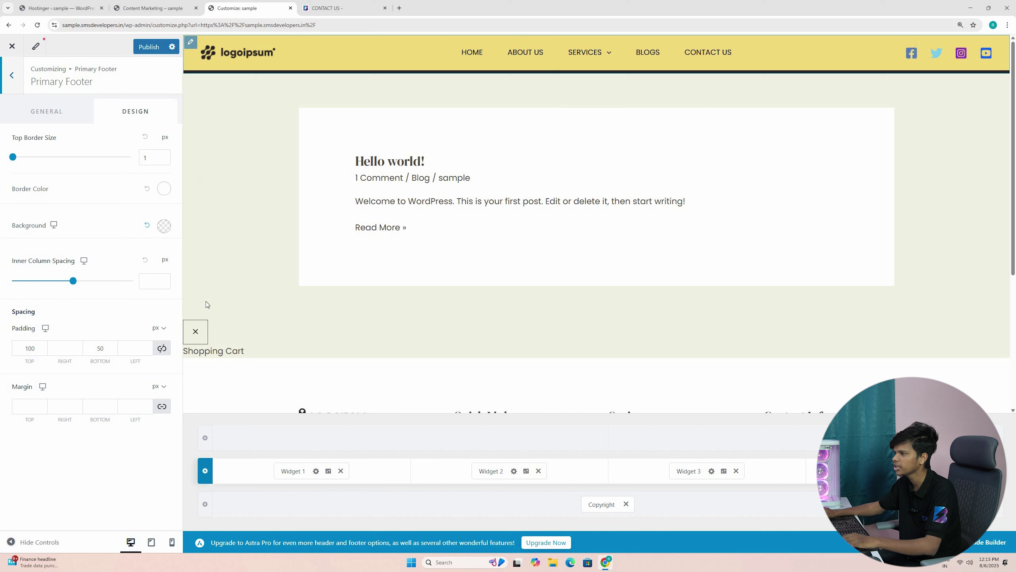
{"action": "left_click", "coordinate": [205, 470]}
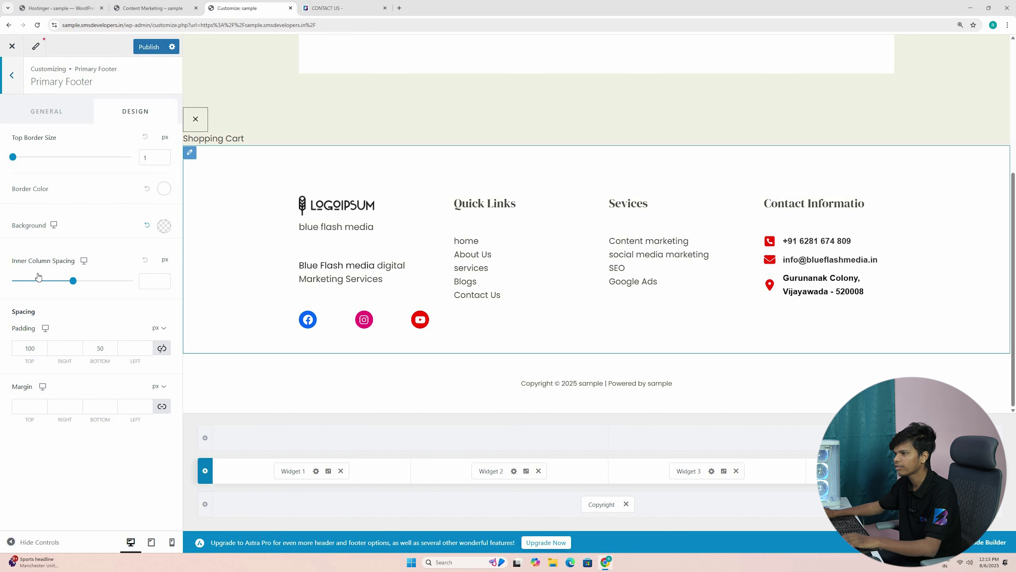
{"action": "left_click", "coordinate": [164, 226]}
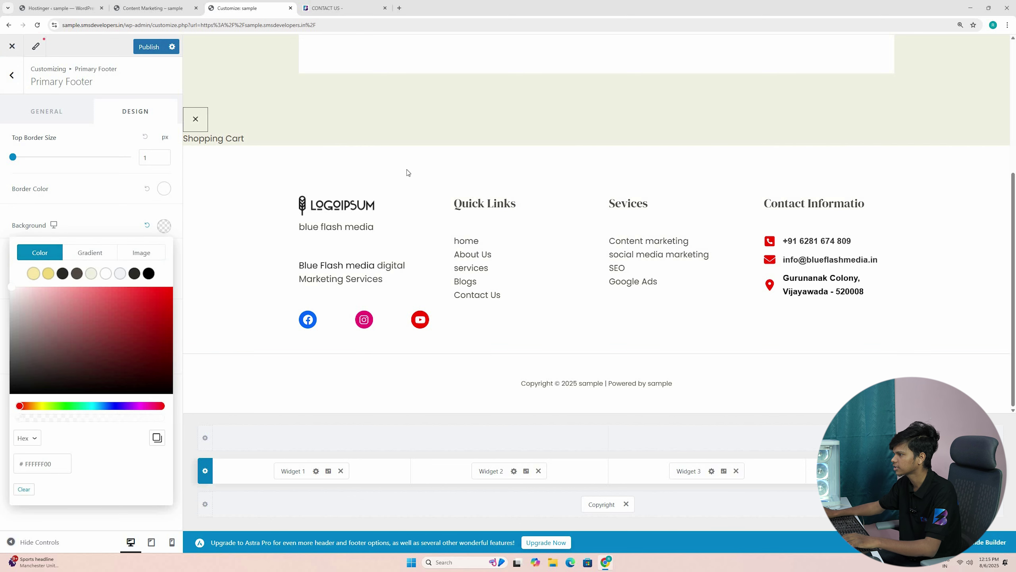
{"action": "left_click", "coordinate": [48, 273]}
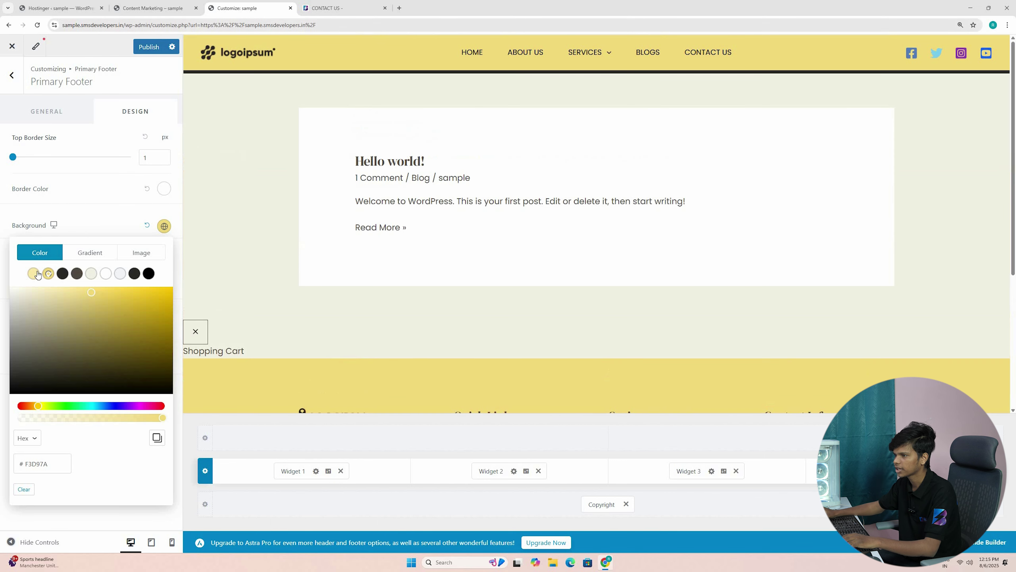
{"action": "left_click", "coordinate": [66, 289]}
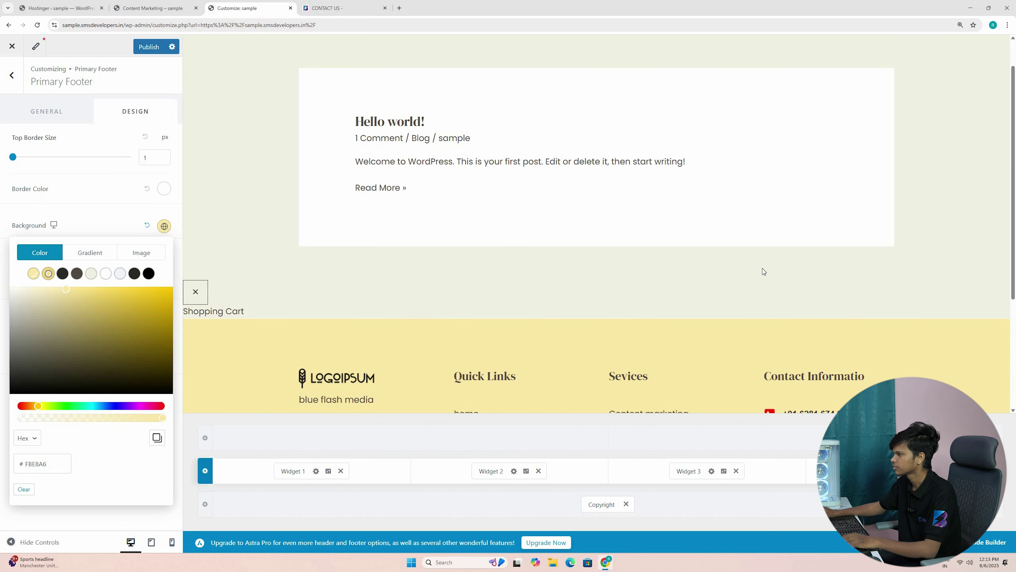
{"action": "key", "text": "ctrl+z"}
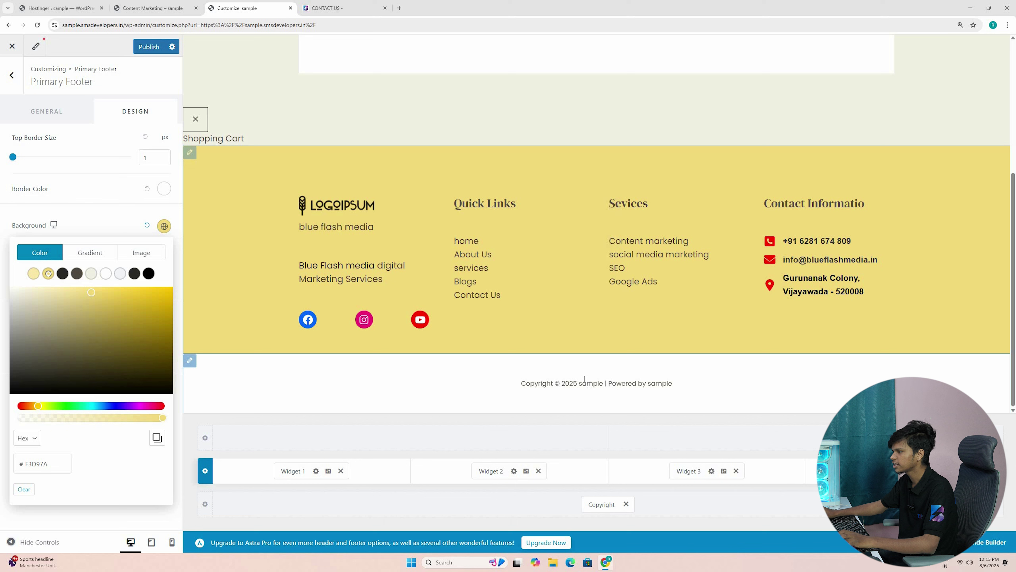
Set the footer copyright text color to the black palette swatch.
{"action": "left_click", "coordinate": [136, 111]}
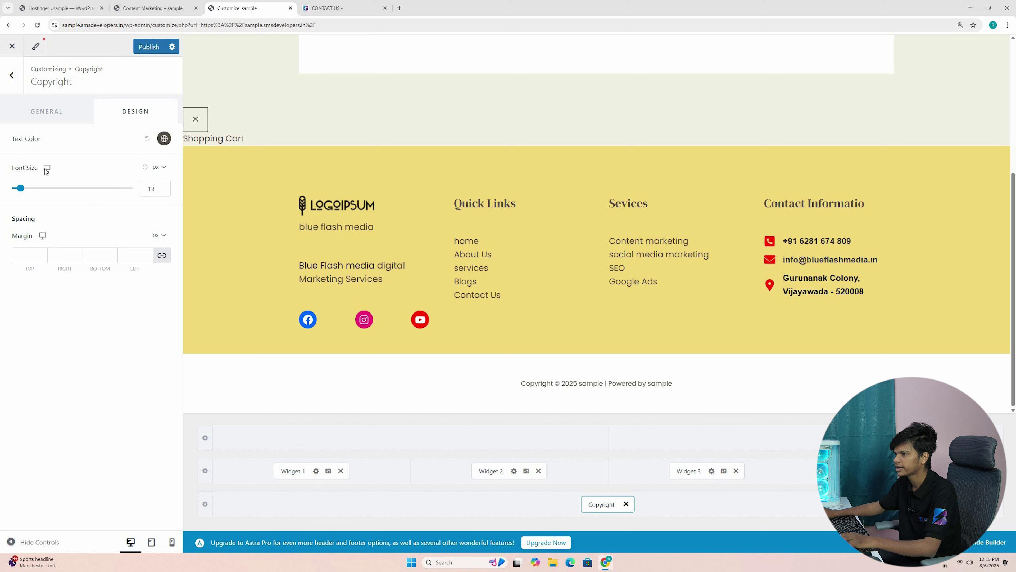
{"action": "left_click", "coordinate": [164, 139]}
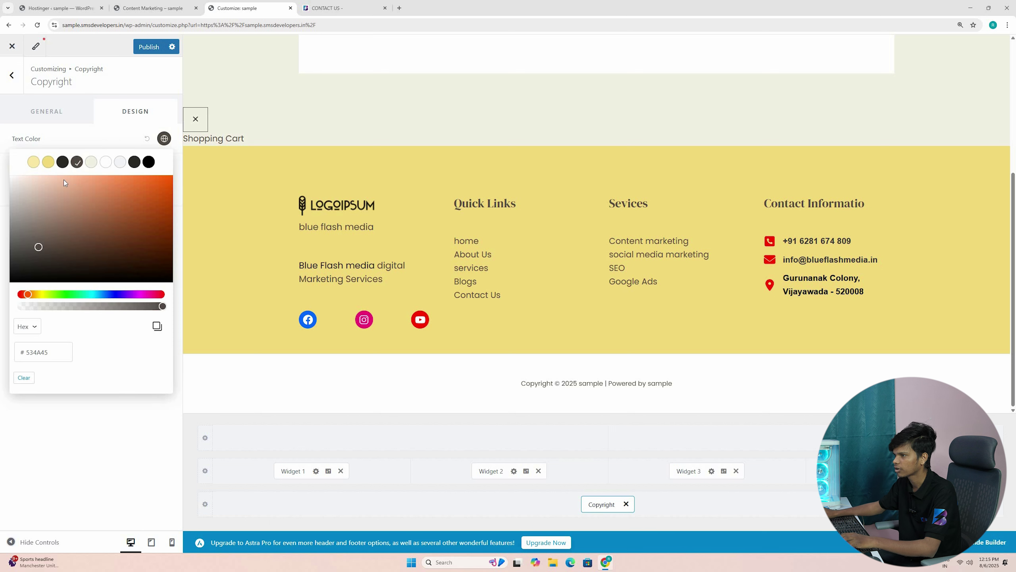
{"action": "left_click", "coordinate": [148, 162]}
{"action": "left_click", "coordinate": [524, 381]}
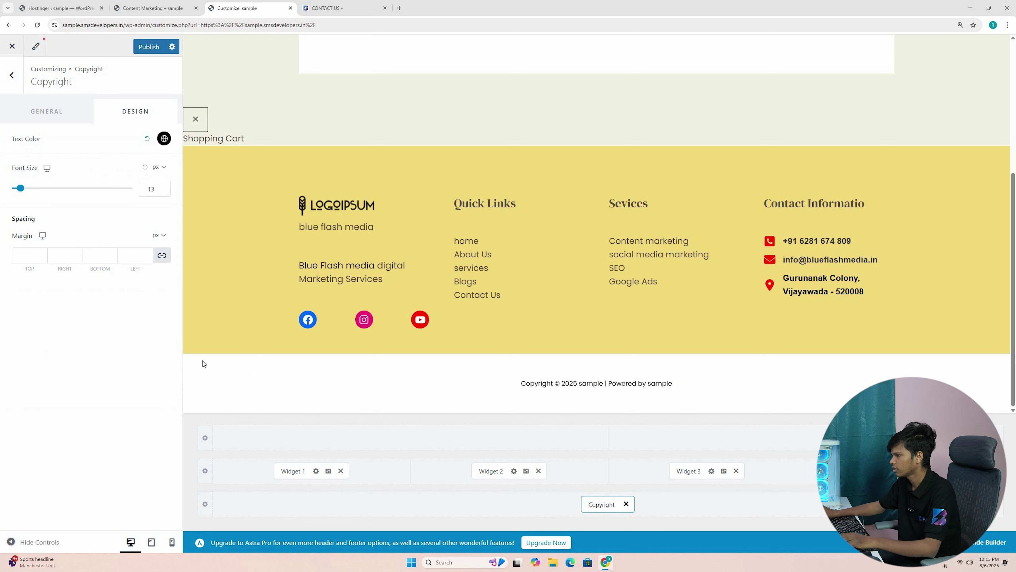
Set the Below Footer's background color to the palette yellow F3D97A.
{"action": "left_click", "coordinate": [190, 361]}
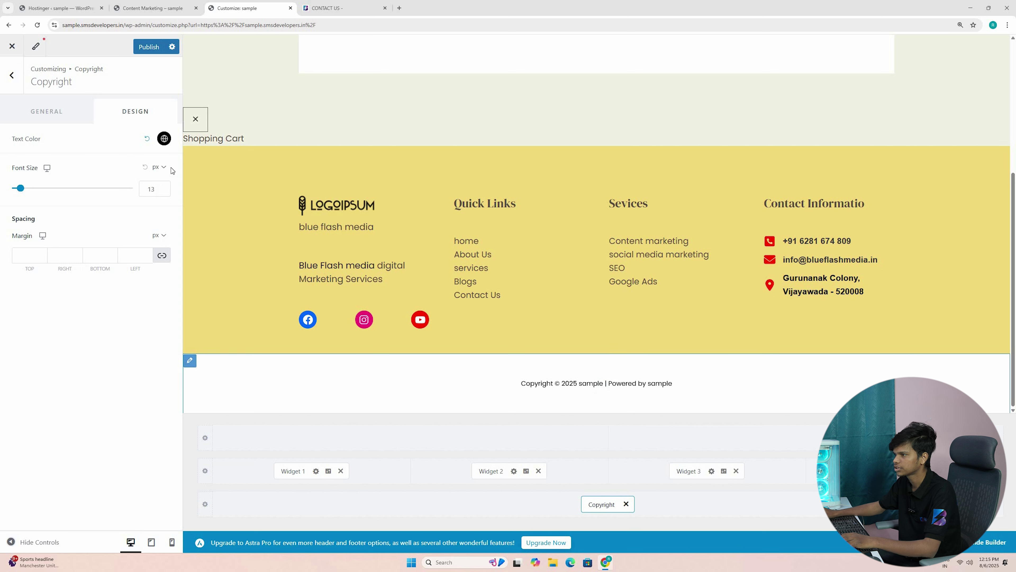
{"action": "left_click", "coordinate": [205, 504]}
{"action": "left_click", "coordinate": [135, 111]}
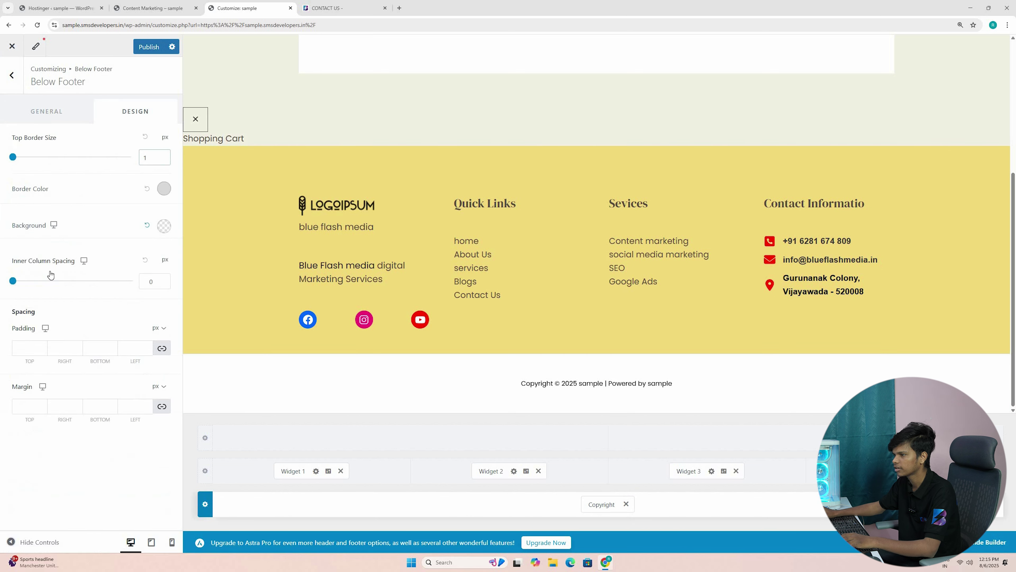
{"action": "left_click", "coordinate": [164, 226]}
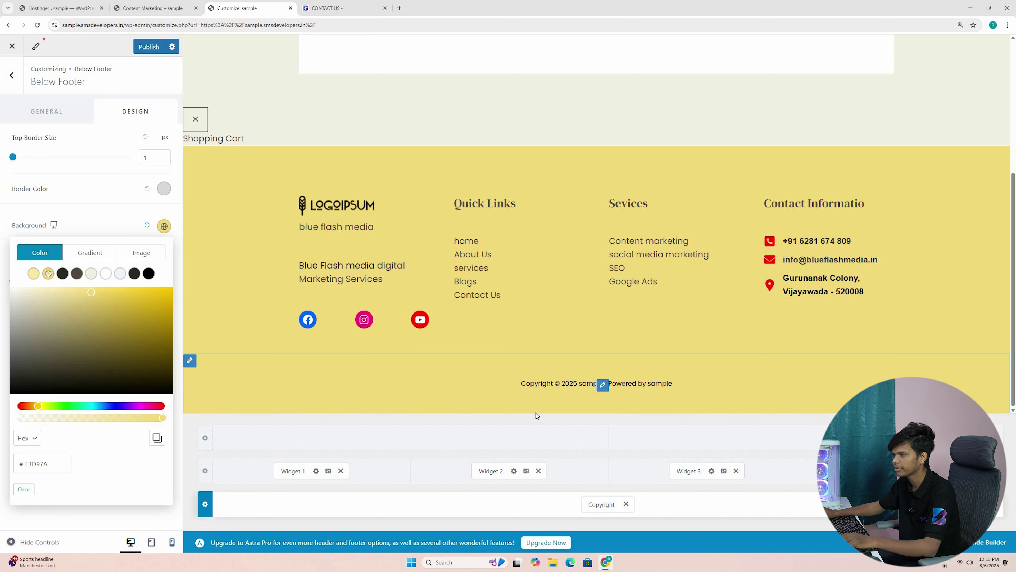
Replace the copyright text with "© Copyright 2024, All Rights Reserved By Blue Flash Media", copied from the footer of the CONTACT US page.
{"action": "left_click", "coordinate": [44, 230]}
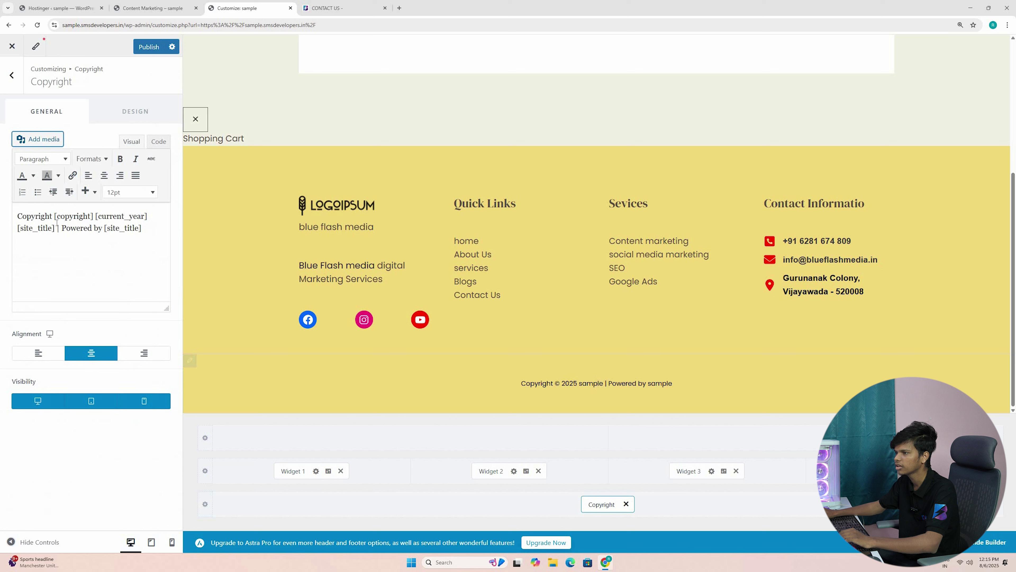
{"action": "triple_click", "coordinate": [52, 217]}
{"action": "left_click", "coordinate": [148, 245]}
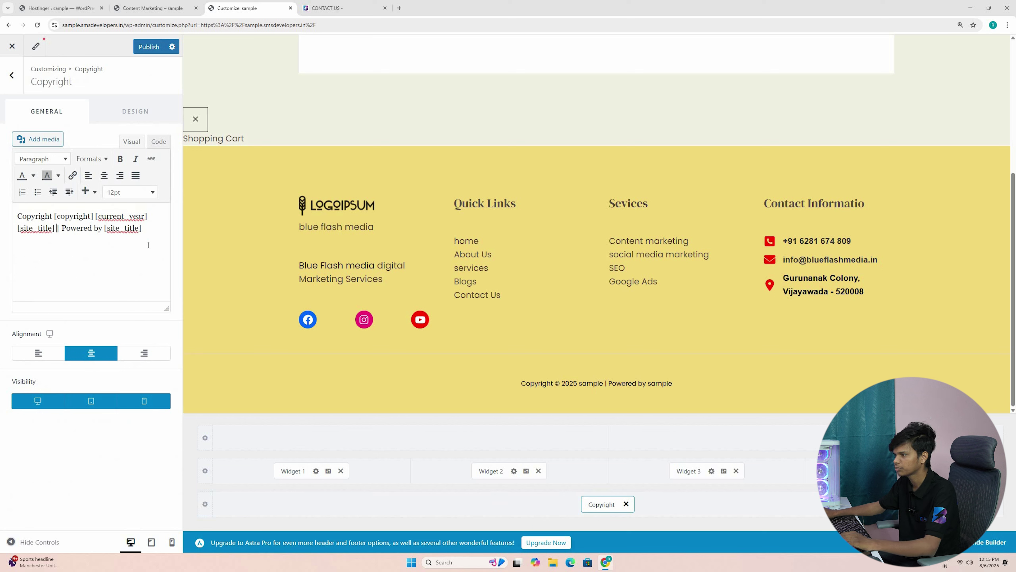
{"action": "left_click_drag", "start_coordinate": [148, 245], "coordinate": [53, 216]}
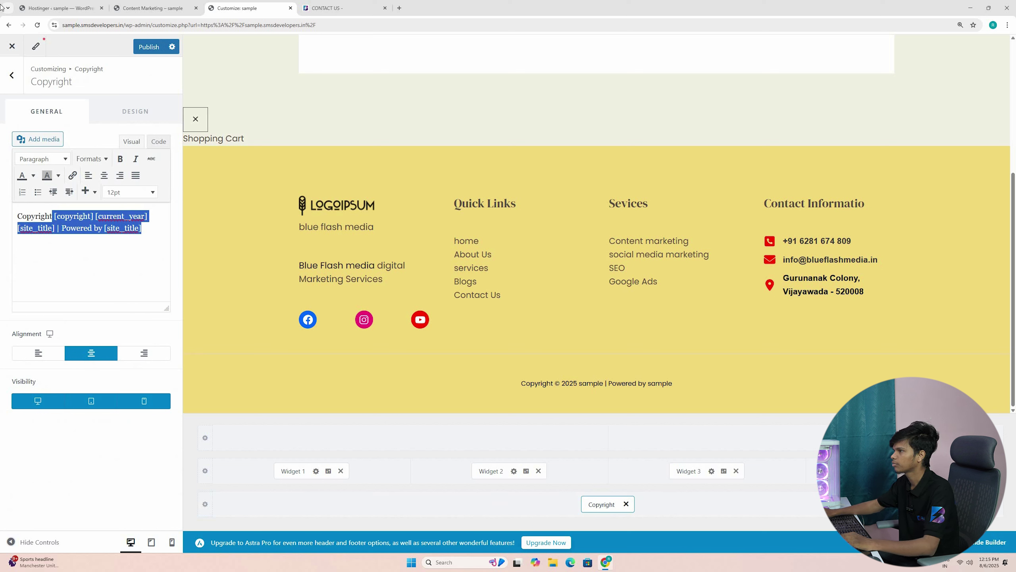
{"action": "key", "text": "BackSpace"}
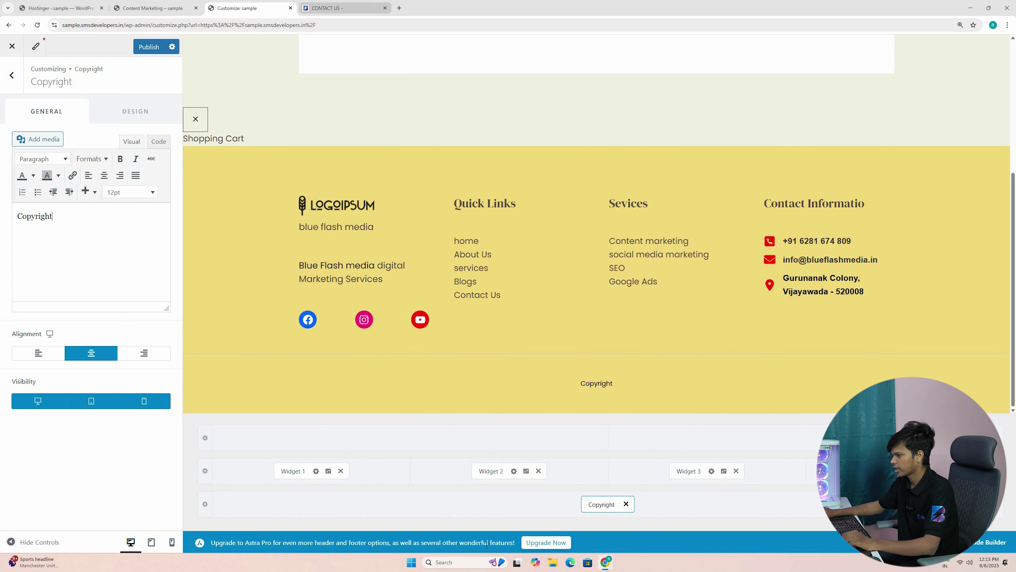
{"action": "key", "text": "ctrl+Tab"}
{"action": "scroll", "coordinate": [382, 289], "scroll_direction": "down", "scroll_amount": 3}
{"action": "left_click", "coordinate": [382, 289]}
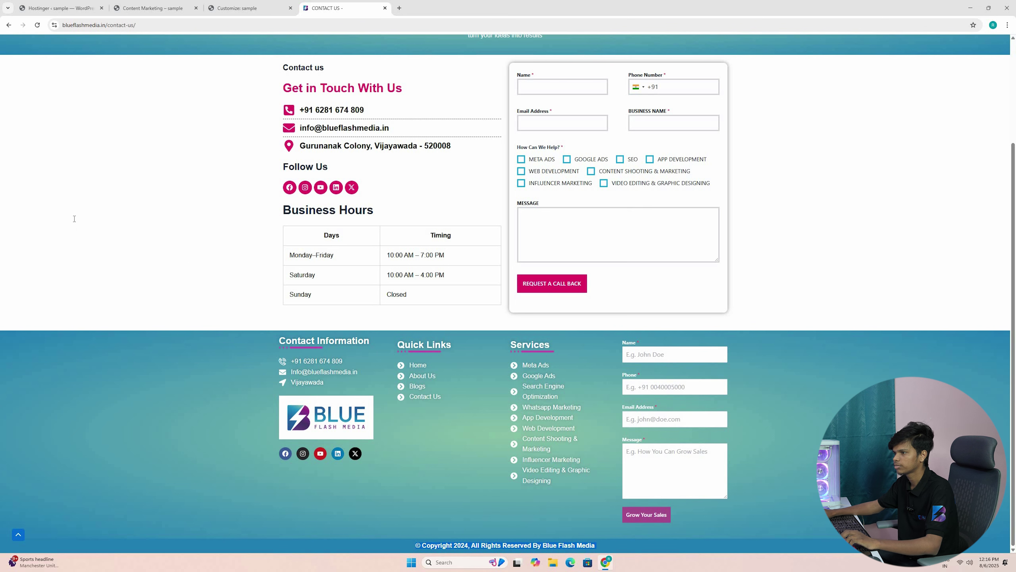
{"action": "key", "text": "ctrl+shift+Tab"}
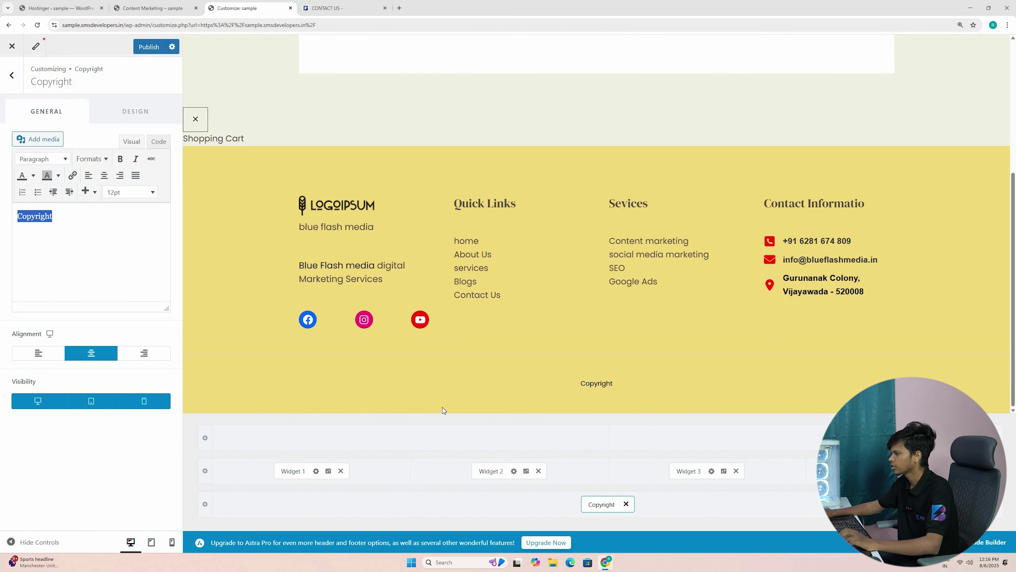
{"action": "type", "text": "© Copyright 2024, All Rights Reserved By Blue Flash Media"}
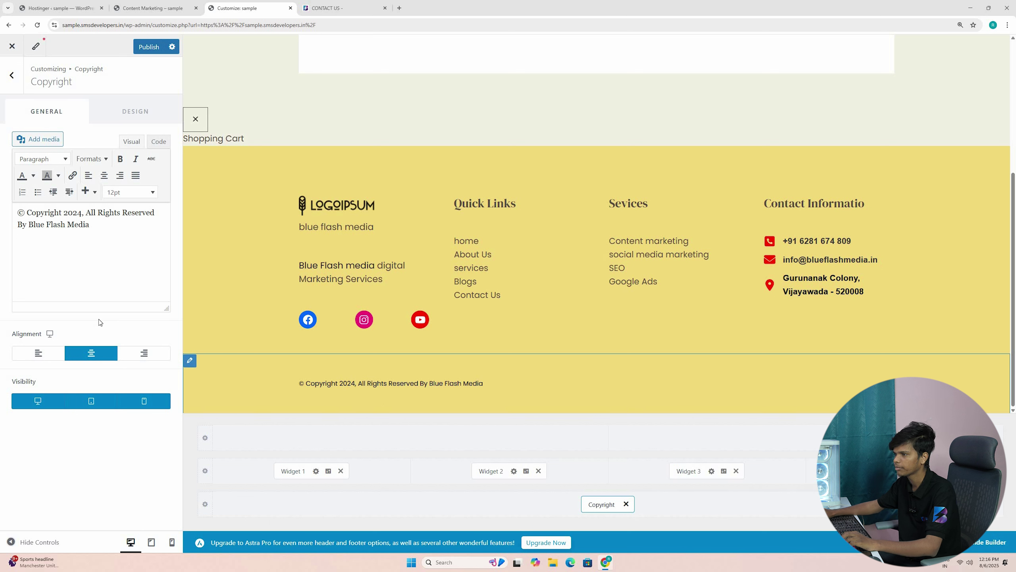
Center-align the whole copyright line within its text editor.
{"action": "key", "text": "ctrl+a"}
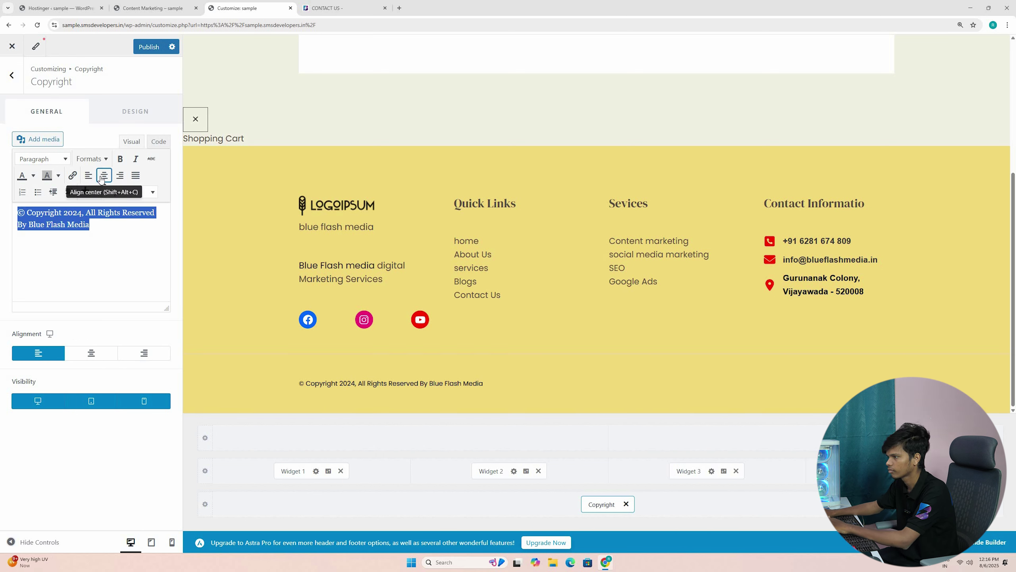
{"action": "left_click", "coordinate": [103, 176]}
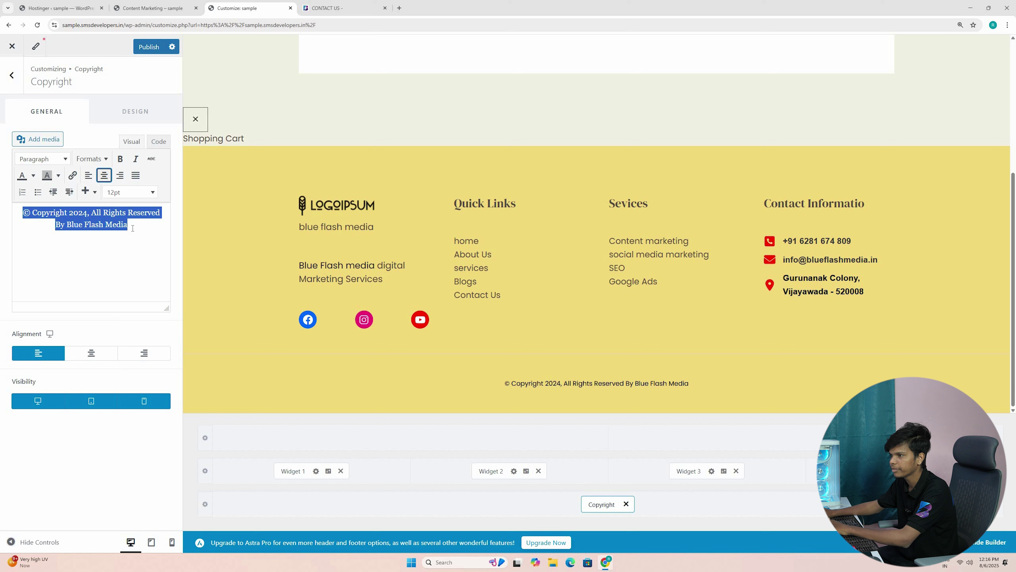
{"action": "left_click", "coordinate": [643, 405]}
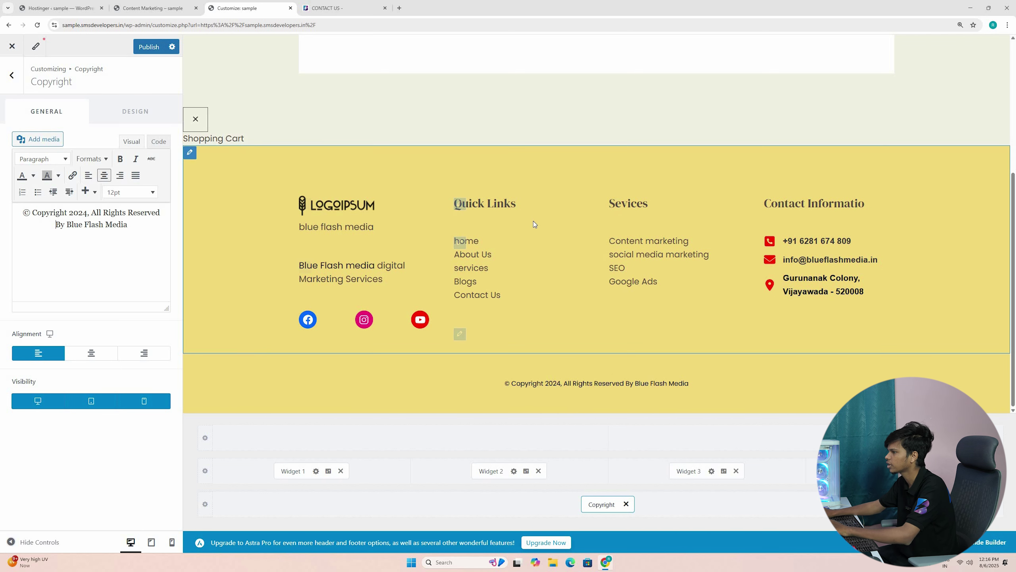
Review the header and footer in the preview, publish the changes and reload the live Content Marketing page.
{"action": "scroll", "coordinate": [576, 206], "scroll_direction": "up", "scroll_amount": 2}
{"action": "scroll", "coordinate": [576, 206], "scroll_direction": "up", "scroll_amount": 3}
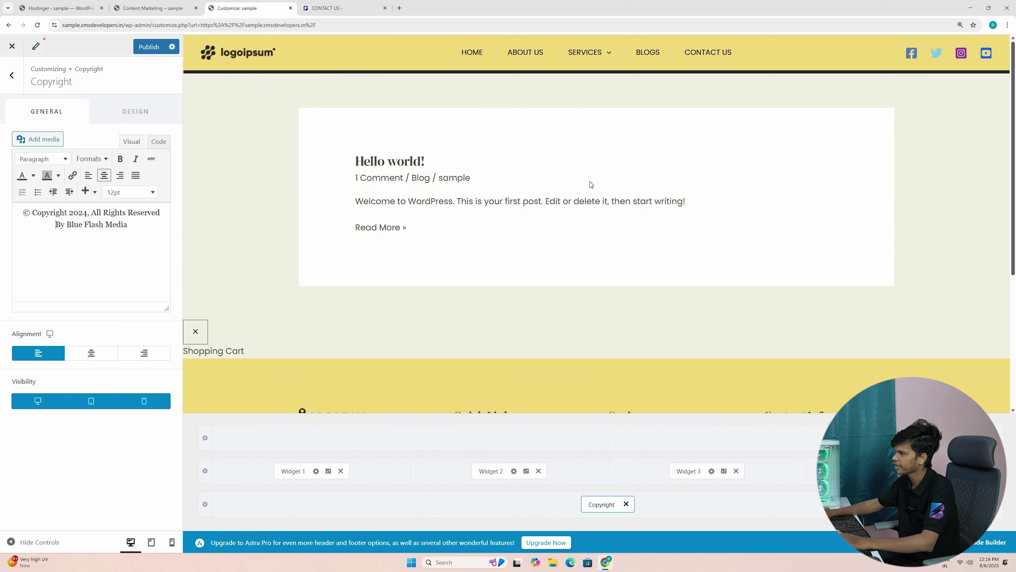
{"action": "scroll", "coordinate": [590, 186], "scroll_direction": "down", "scroll_amount": 5}
{"action": "scroll", "coordinate": [702, 253], "scroll_direction": "up", "scroll_amount": 5}
{"action": "scroll", "coordinate": [755, 266], "scroll_direction": "down", "scroll_amount": 5}
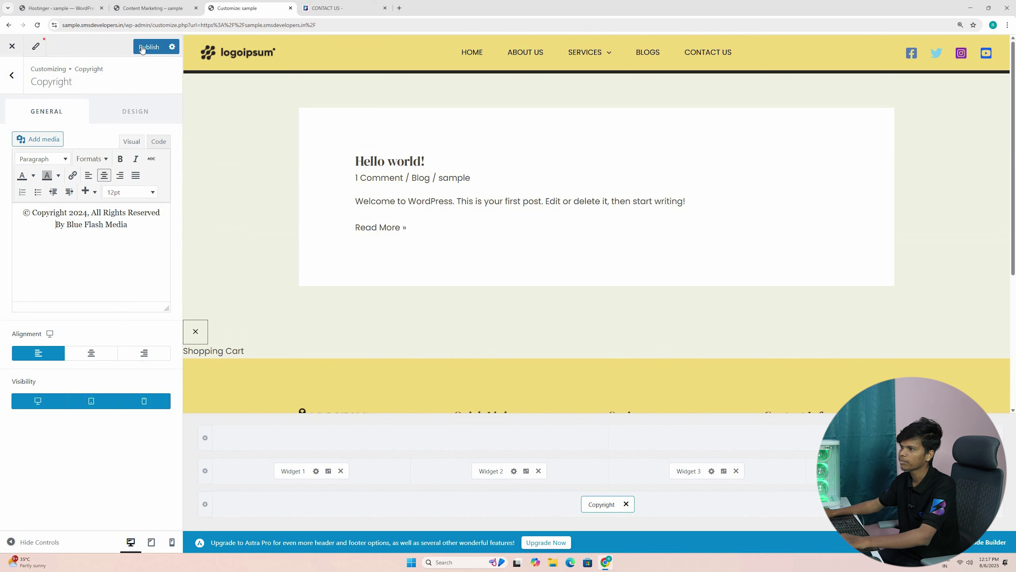
{"action": "left_click", "coordinate": [149, 47]}
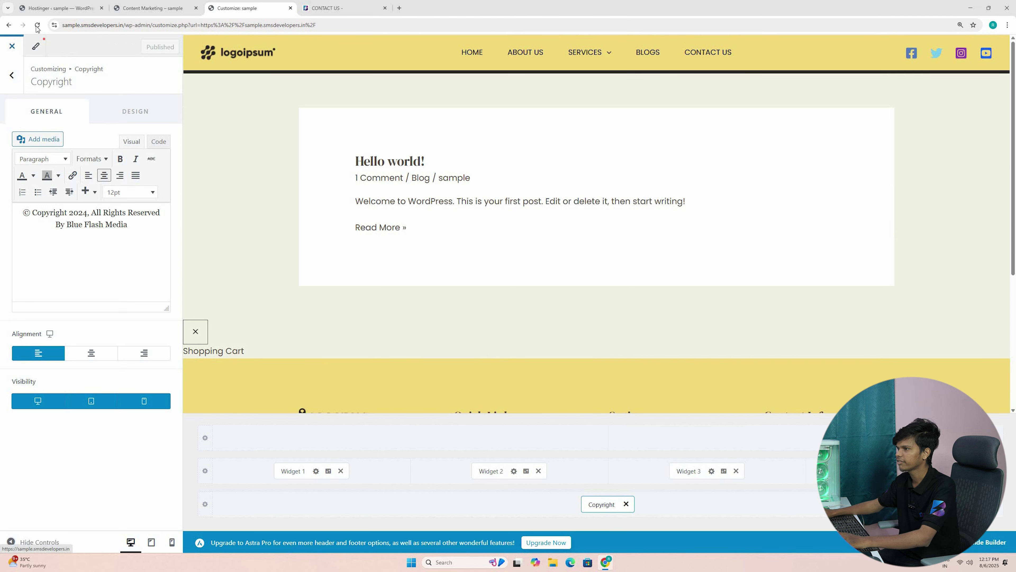
{"action": "key", "text": "ctrl+shift+Tab"}
{"action": "key", "text": "F5"}
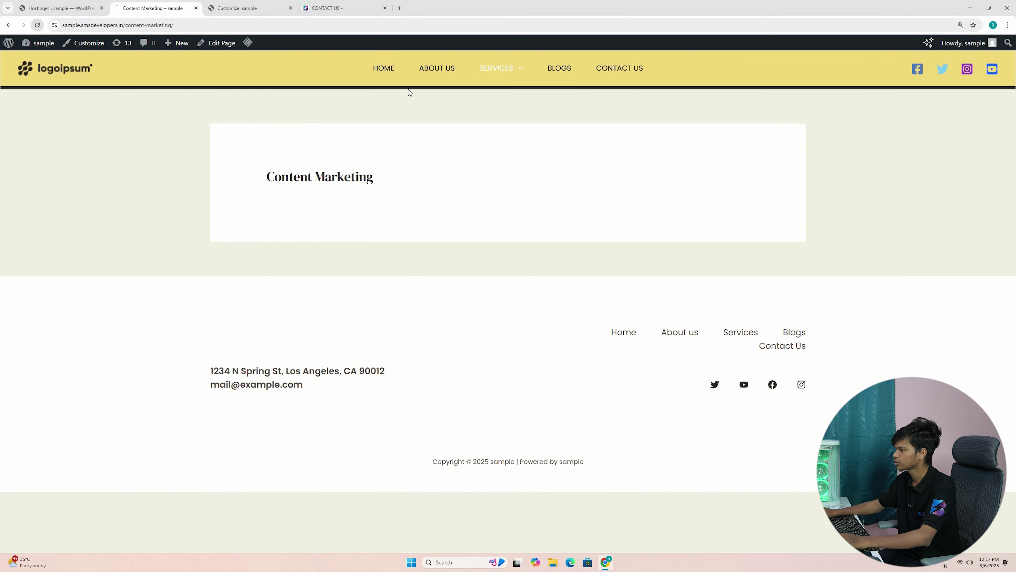